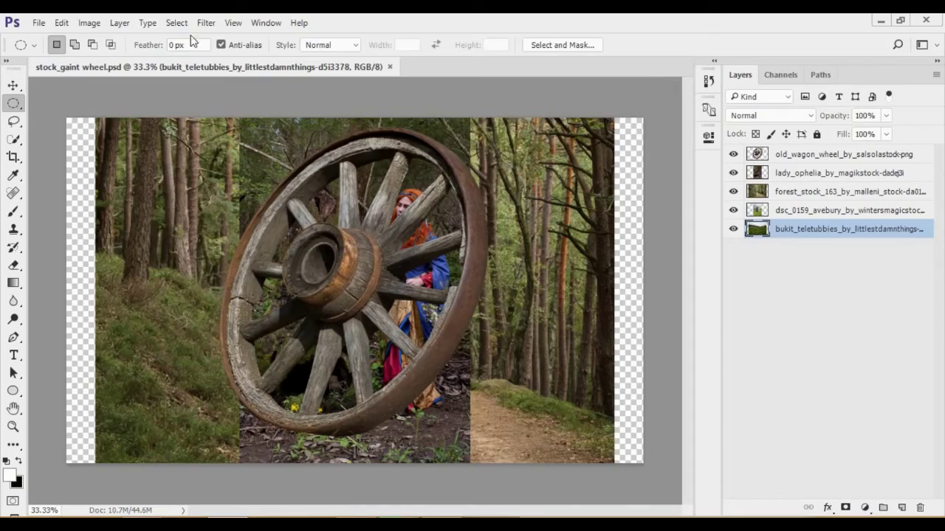
Step: Set up a new 2500 × 1500 px RGB document at 200 pixels/centimetre
{"action": "left_click", "coordinate": [39, 23]}
{"action": "key", "text": "Escape"}
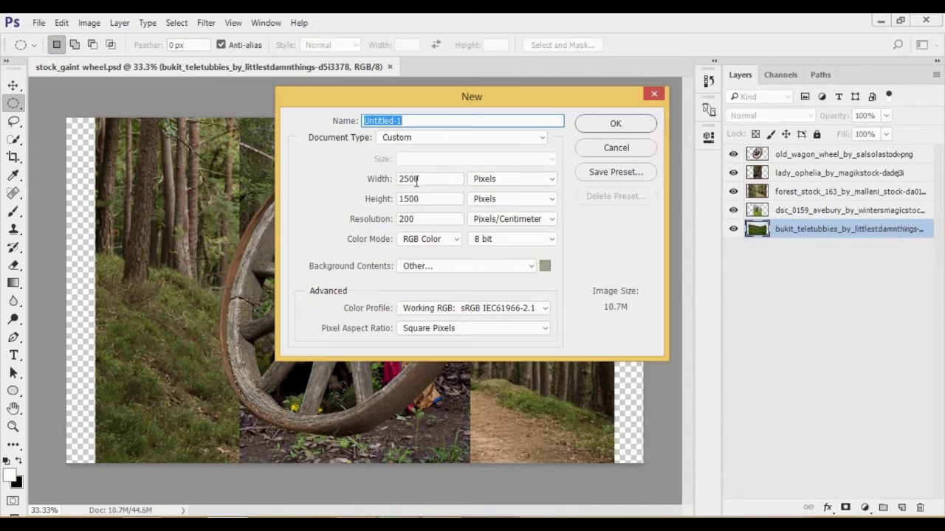
Step: Create the document with a #a5a28d greyish background, then return to stock_gaint wheel.psd
{"action": "left_click", "coordinate": [545, 267]}
{"action": "left_click", "coordinate": [605, 126]}
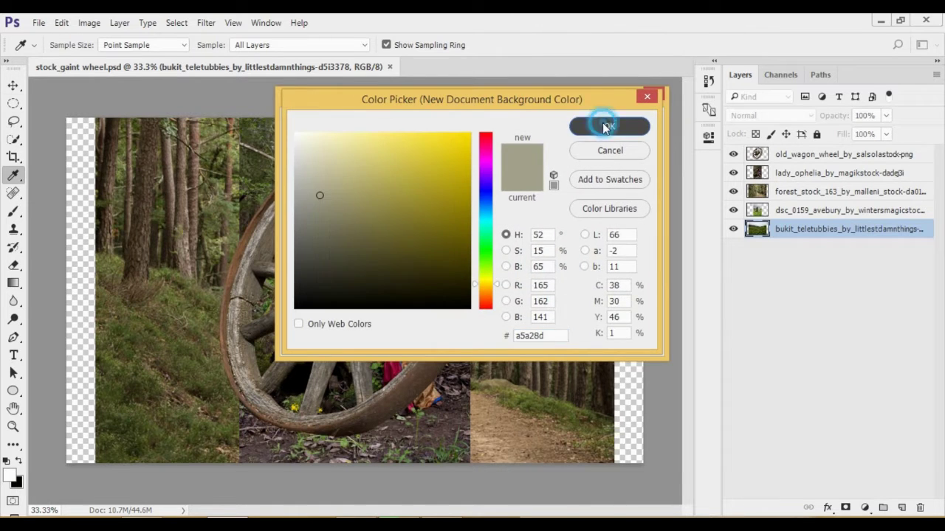
{"action": "left_click", "coordinate": [610, 127]}
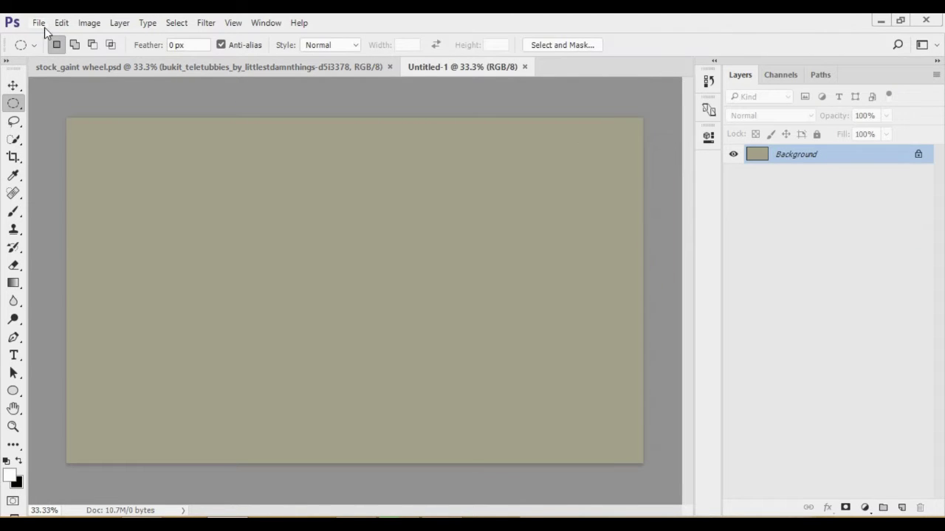
{"action": "left_click", "coordinate": [13, 85]}
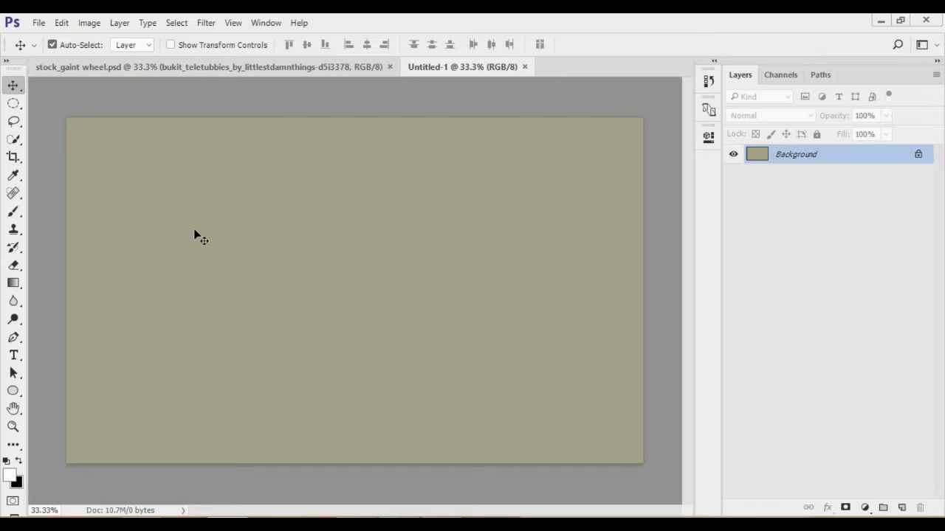
{"action": "left_click", "coordinate": [262, 67]}
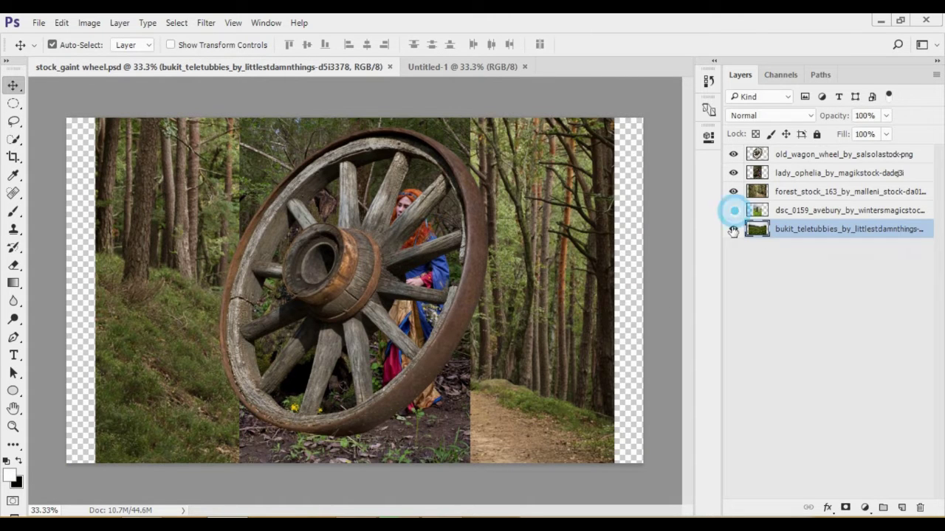
Step: Isolate the forest_stock layer and copy it into Untitled-1
{"action": "left_click_drag", "start_coordinate": [734, 211], "coordinate": [734, 229]}
{"action": "left_click_drag", "start_coordinate": [734, 173], "coordinate": [733, 154]}
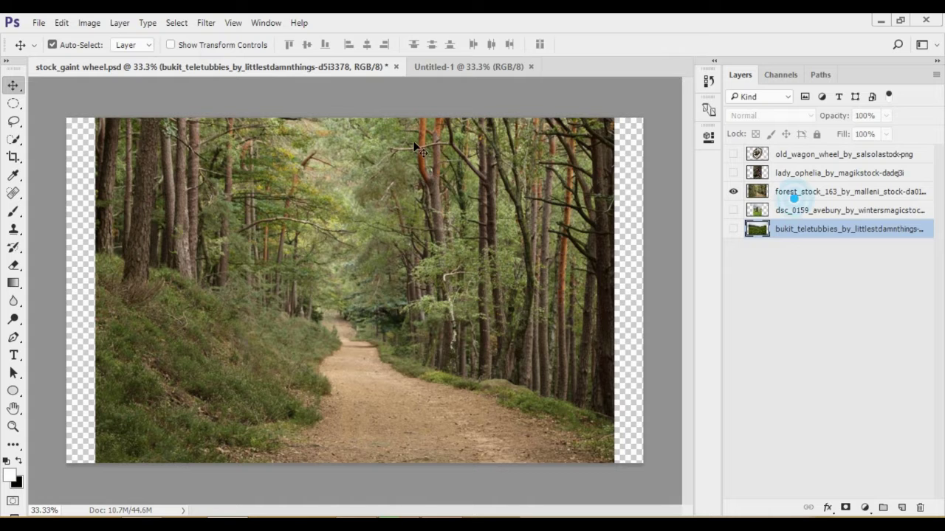
{"action": "left_click", "coordinate": [795, 193]}
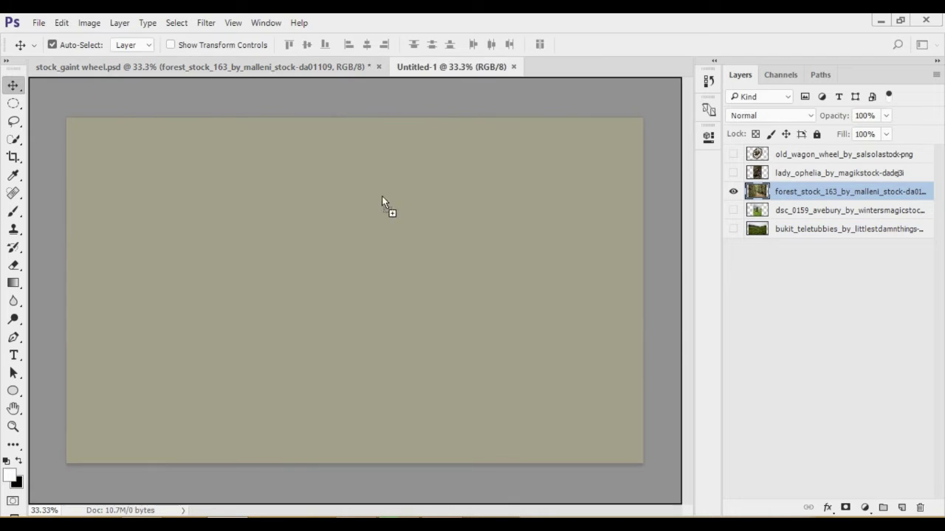
{"action": "mouse_move", "coordinate": [430, 220]}
{"action": "left_mouse_down"}
{"action": "mouse_move", "coordinate": [383, 237]}
{"action": "mouse_move", "coordinate": [443, 272]}
{"action": "left_mouse_up"}
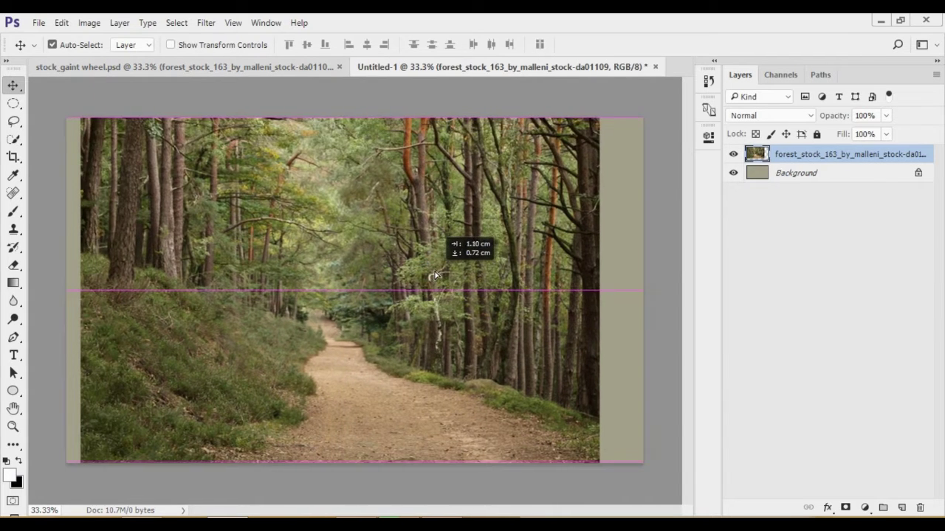
Step: Stretch the forest photo to cover the canvas (W 111.11%, H 115.20%)
{"action": "key", "text": "ctrl+t"}
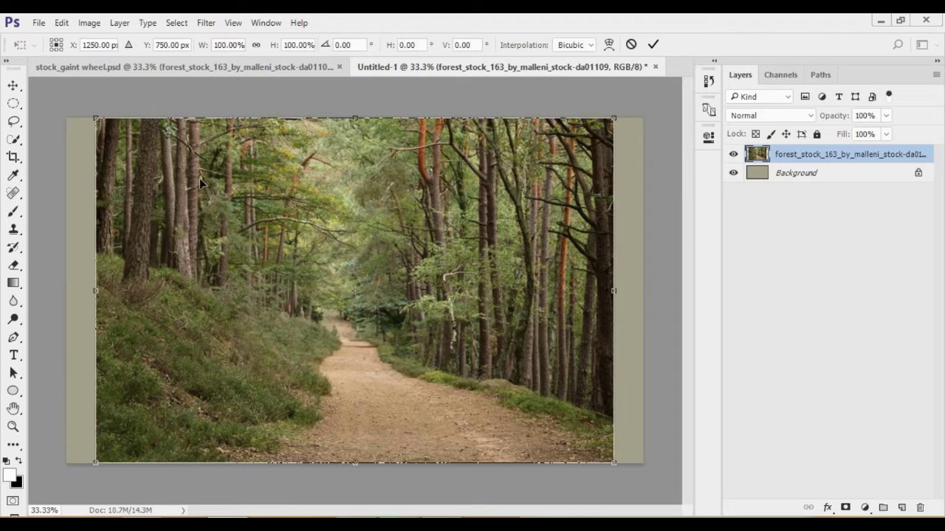
{"action": "left_click_drag", "start_coordinate": [96, 289], "coordinate": [67, 289]}
{"action": "left_click_drag", "start_coordinate": [613, 290], "coordinate": [643, 290]}
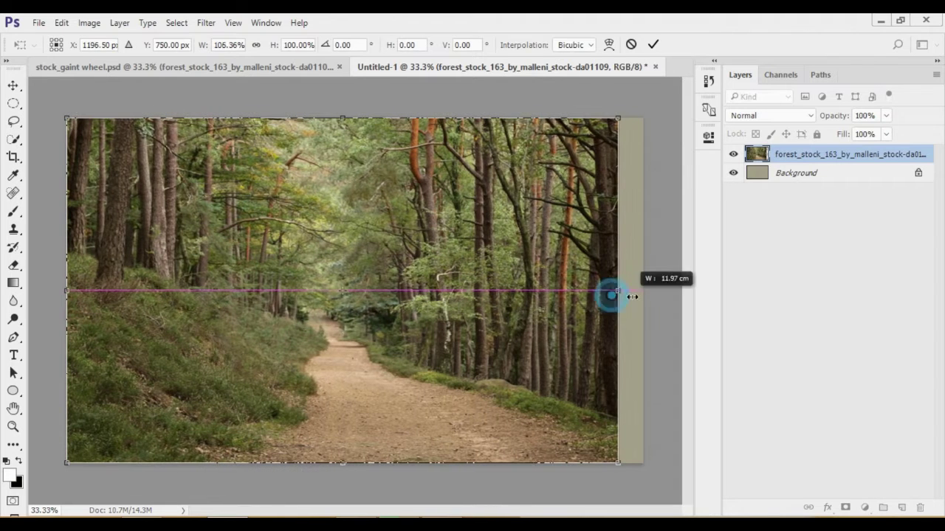
{"action": "left_click_drag", "start_coordinate": [355, 118], "coordinate": [355, 107]}
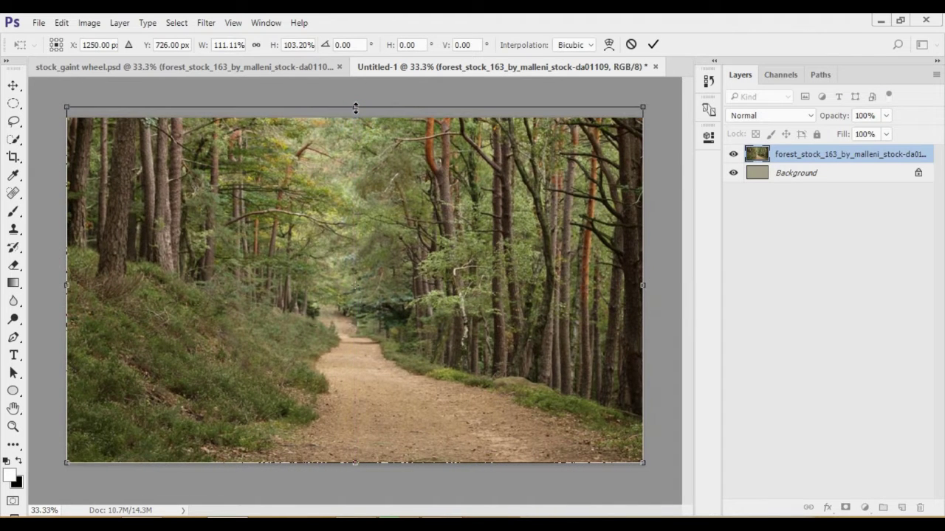
{"action": "left_click_drag", "start_coordinate": [353, 464], "coordinate": [350, 507]}
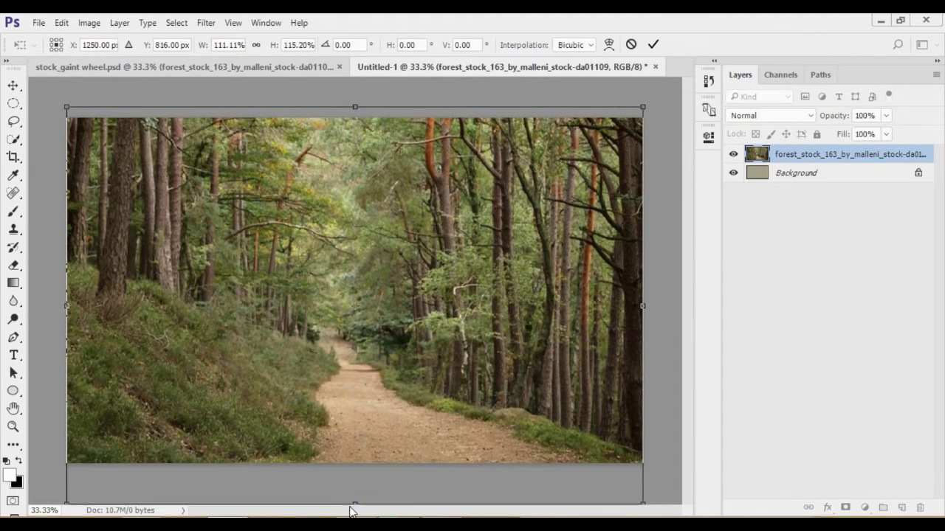
{"action": "left_click", "coordinate": [653, 45]}
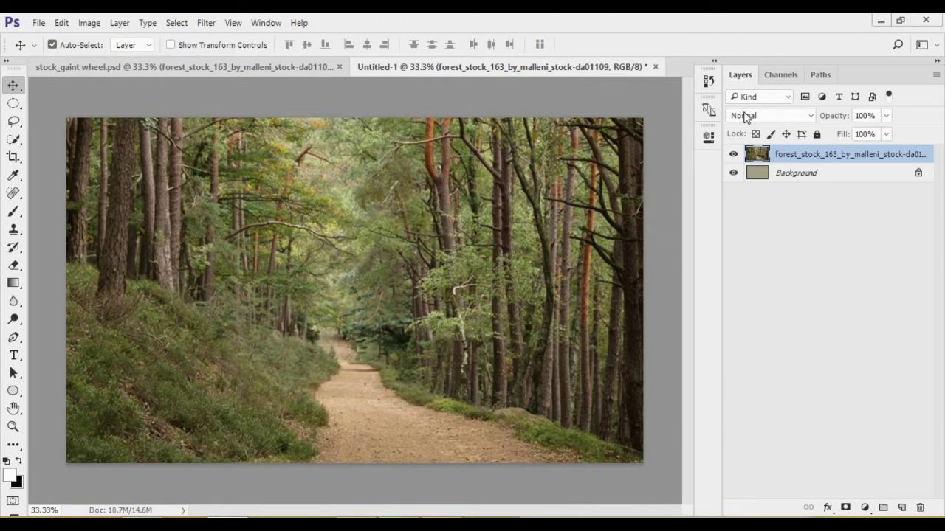
Step: Set the forest layer to Hard Light blend mode at 10% opacity
{"action": "left_click", "coordinate": [750, 116]}
{"action": "left_click", "coordinate": [749, 293]}
{"action": "left_click", "coordinate": [862, 116]}
{"action": "type", "text": "10"}
{"action": "key", "text": "Return"}
Step: Try a gradient fill layer, then cancel and discard it
{"action": "left_click", "coordinate": [865, 508]}
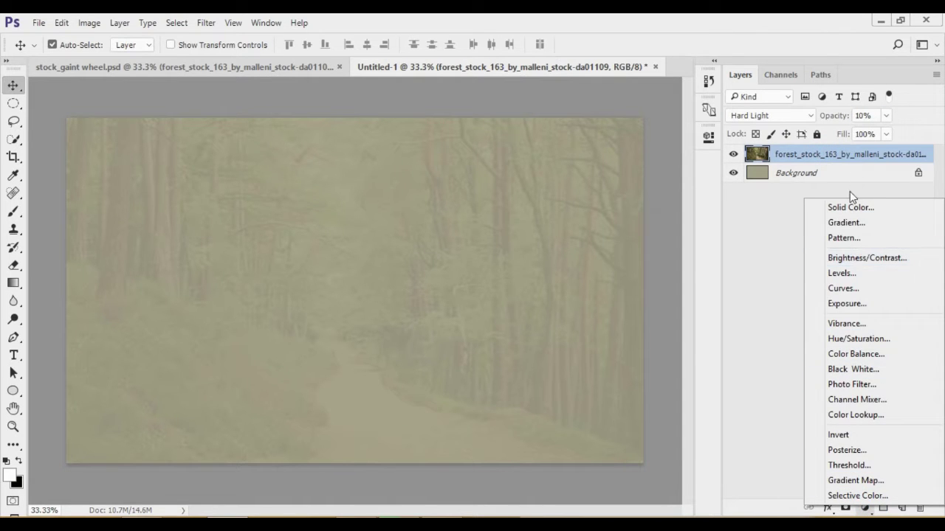
{"action": "left_click", "coordinate": [846, 222]}
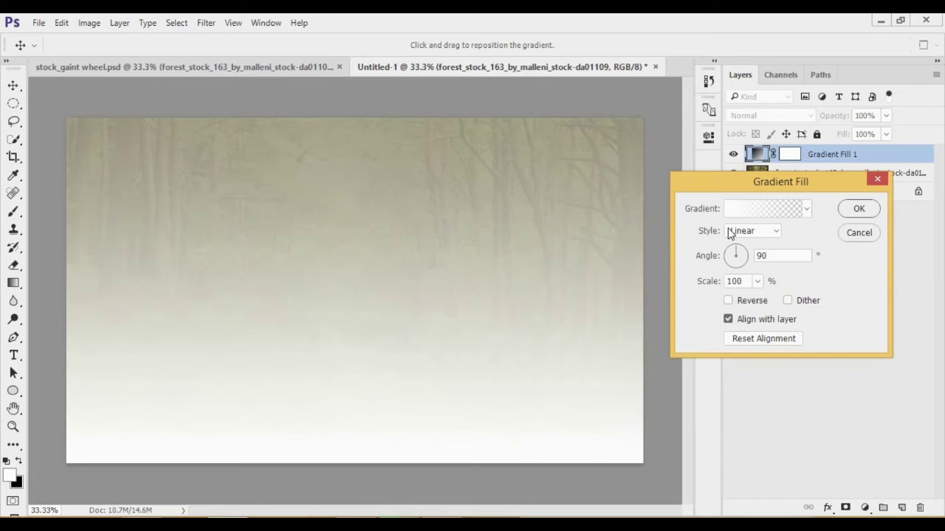
{"action": "left_click", "coordinate": [767, 210]}
{"action": "left_click", "coordinate": [858, 234]}
{"action": "left_click", "coordinate": [584, 136]}
{"action": "left_click", "coordinate": [856, 232]}
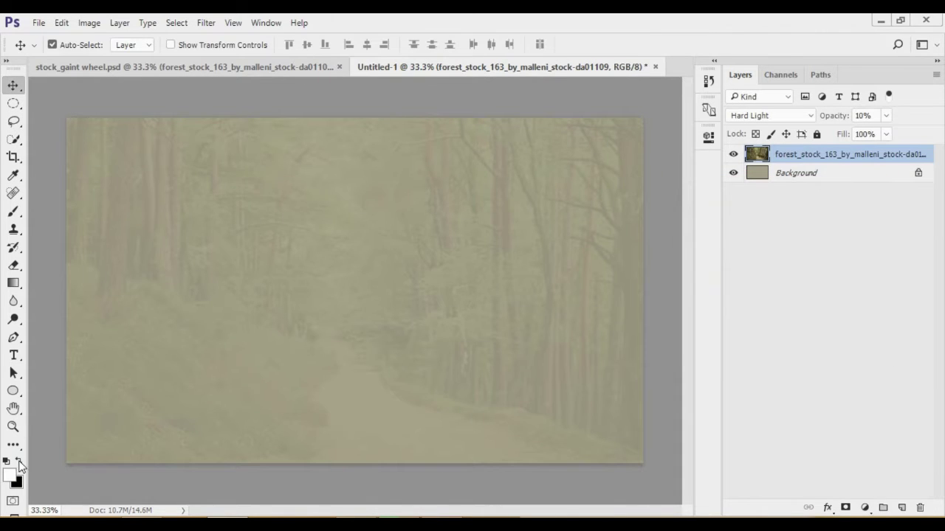
{"action": "left_click", "coordinate": [864, 507]}
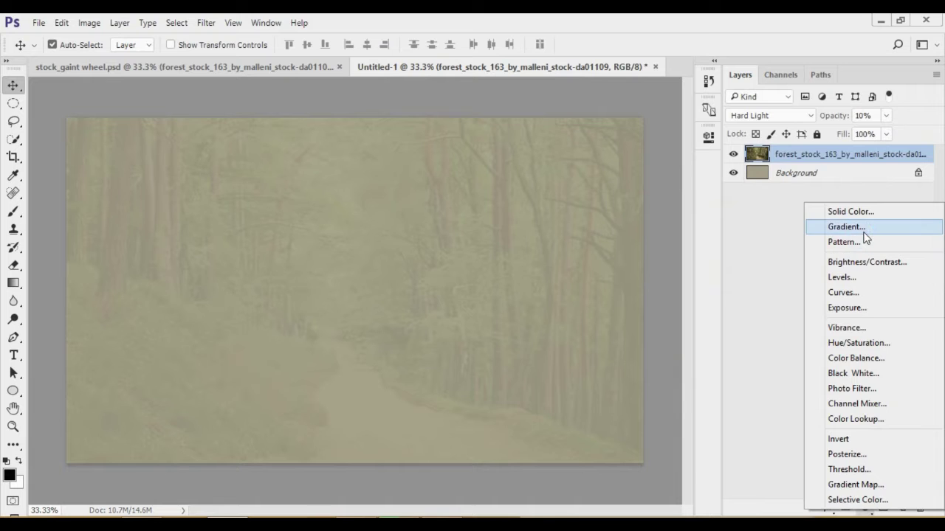
Step: Add a radial gradient fill at 38° with its centre moved near the top
{"action": "left_click", "coordinate": [843, 225]}
{"action": "double_click", "coordinate": [777, 256]}
{"action": "type", "text": "38"}
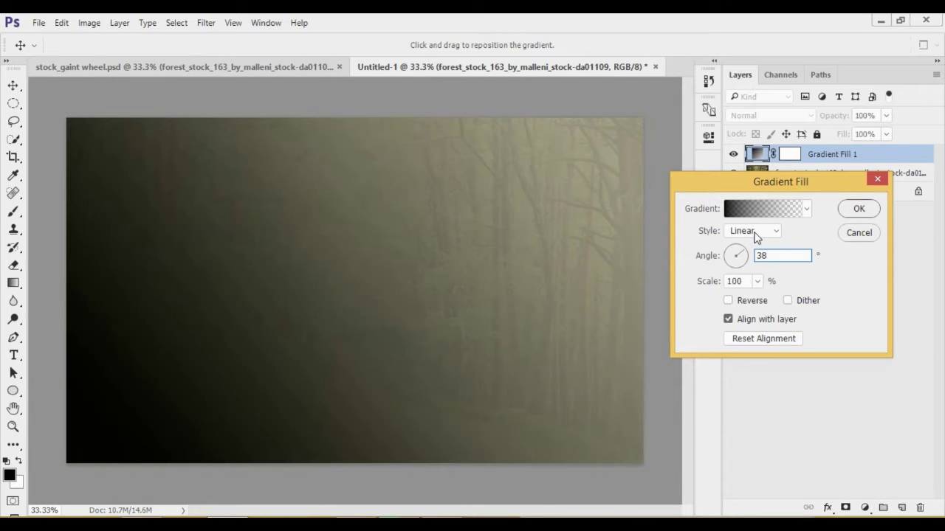
{"action": "left_click", "coordinate": [757, 231]}
{"action": "left_click", "coordinate": [756, 251]}
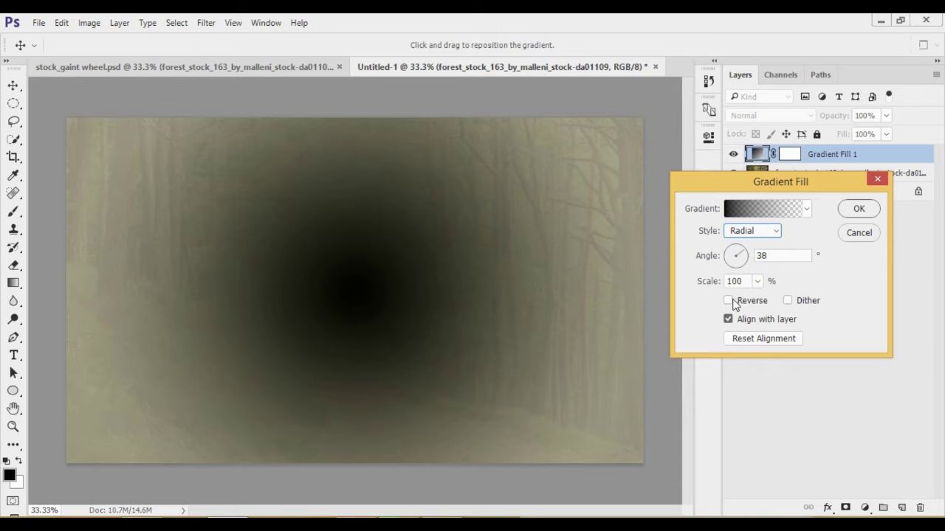
{"action": "left_click_drag", "start_coordinate": [364, 289], "coordinate": [361, 161]}
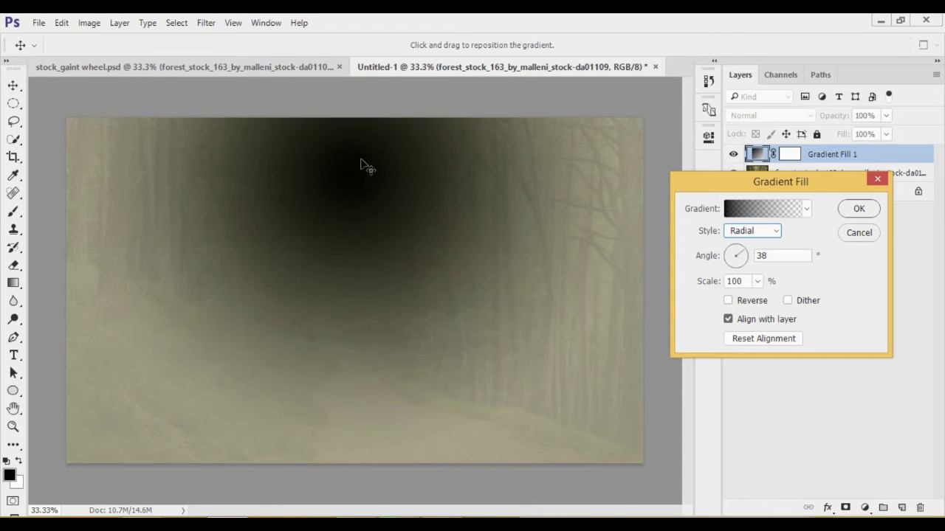
Step: Set the gradient scale to 250%, reverse it, and return to the wheel stock file
{"action": "double_click", "coordinate": [746, 281]}
{"action": "type", "text": "250"}
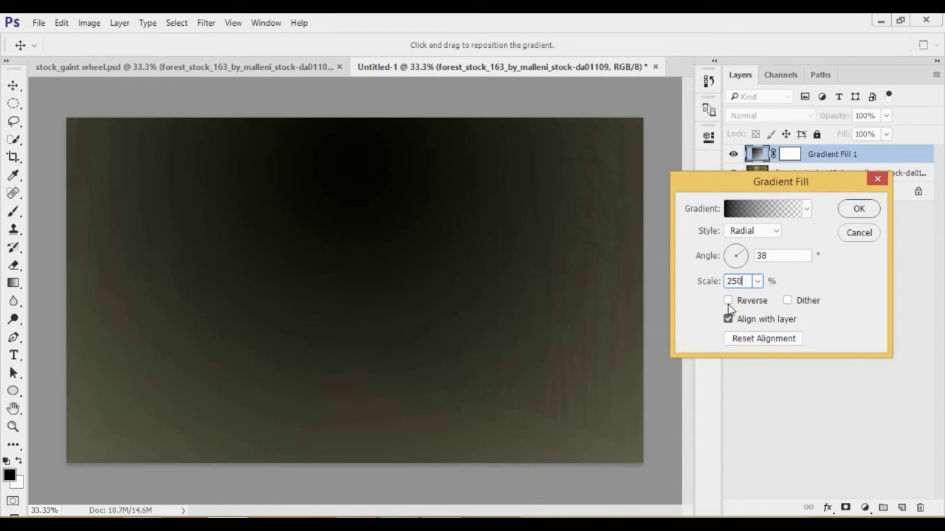
{"action": "left_click", "coordinate": [728, 301]}
{"action": "left_click", "coordinate": [859, 210]}
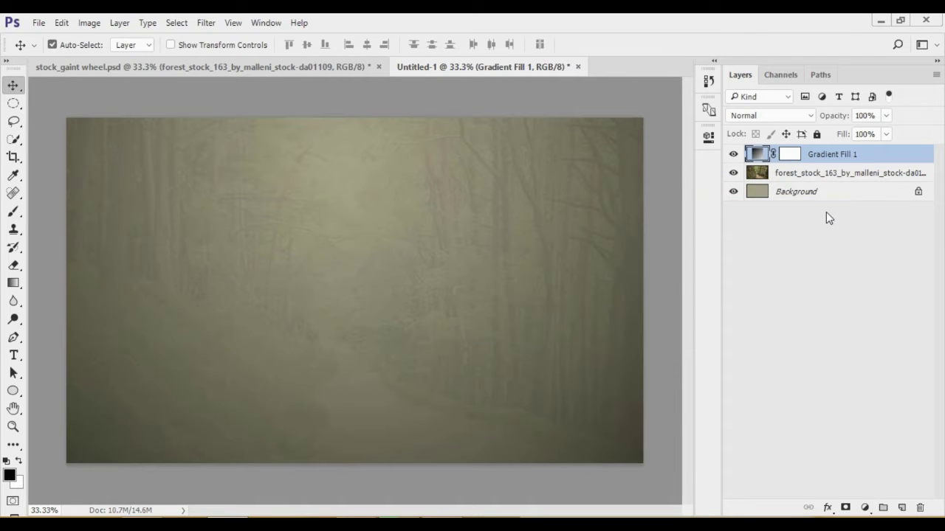
{"action": "left_click", "coordinate": [312, 66]}
Step: Copy the bukit fern field layer into Untitled-1 and nudge it upward
{"action": "left_click", "coordinate": [735, 230]}
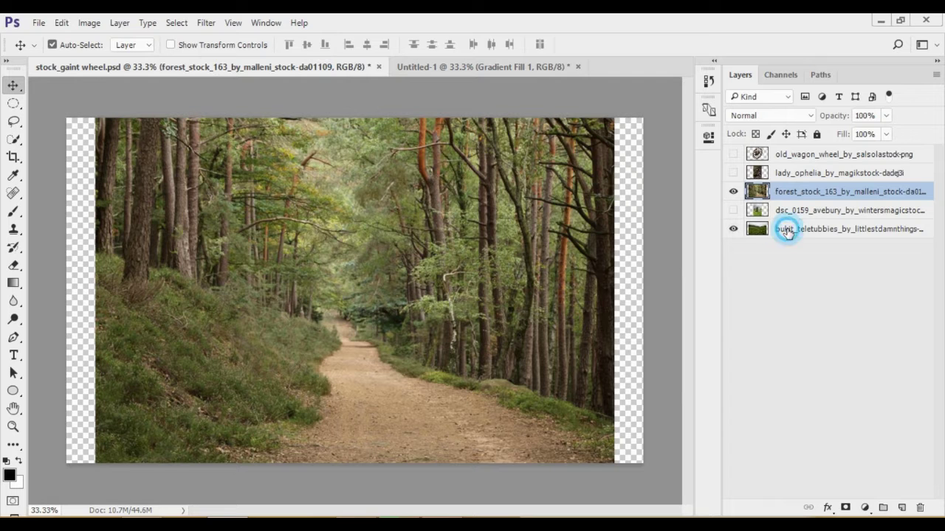
{"action": "left_click", "coordinate": [785, 228]}
{"action": "left_click", "coordinate": [733, 192]}
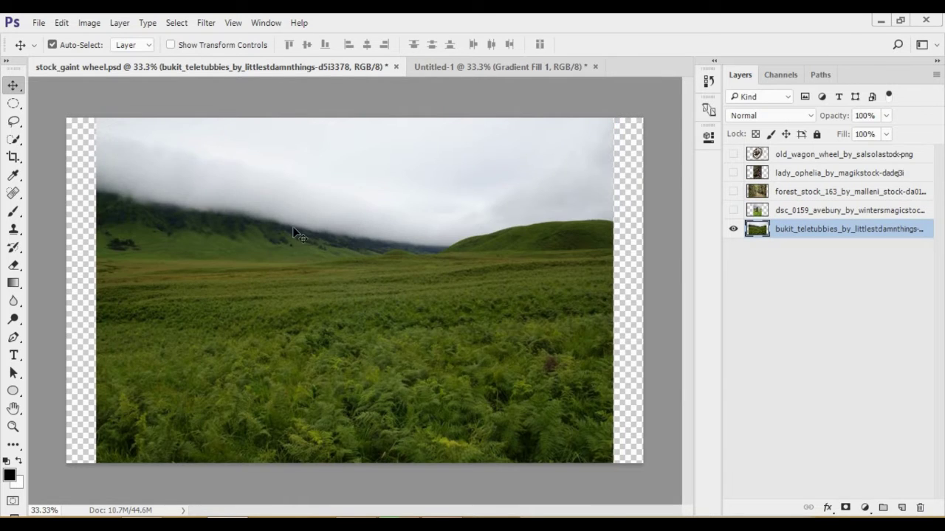
{"action": "left_click_drag", "start_coordinate": [293, 233], "coordinate": [293, 245]}
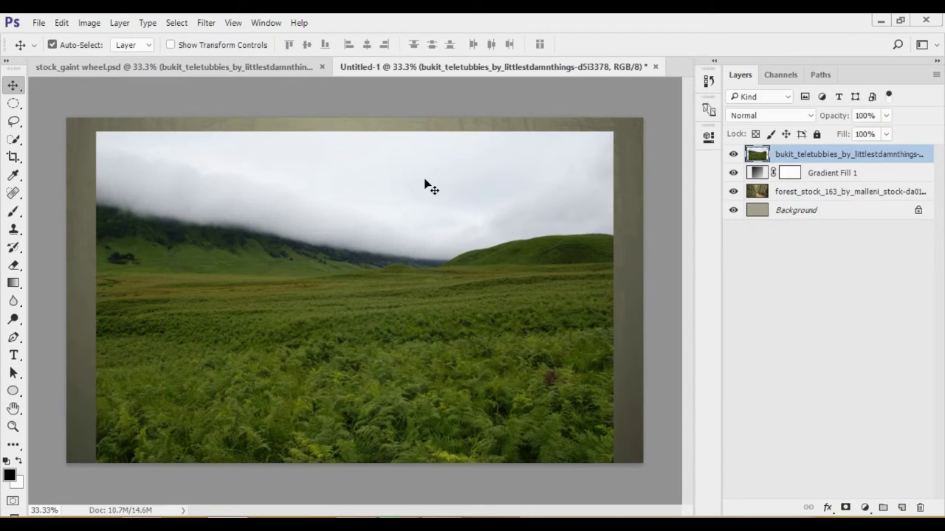
{"action": "left_click_drag", "start_coordinate": [424, 184], "coordinate": [425, 165]}
Step: Stretch the fern photo to 111.46% × 91.80% across the canvas and add a layer mask
{"action": "key", "text": "ctrl+t"}
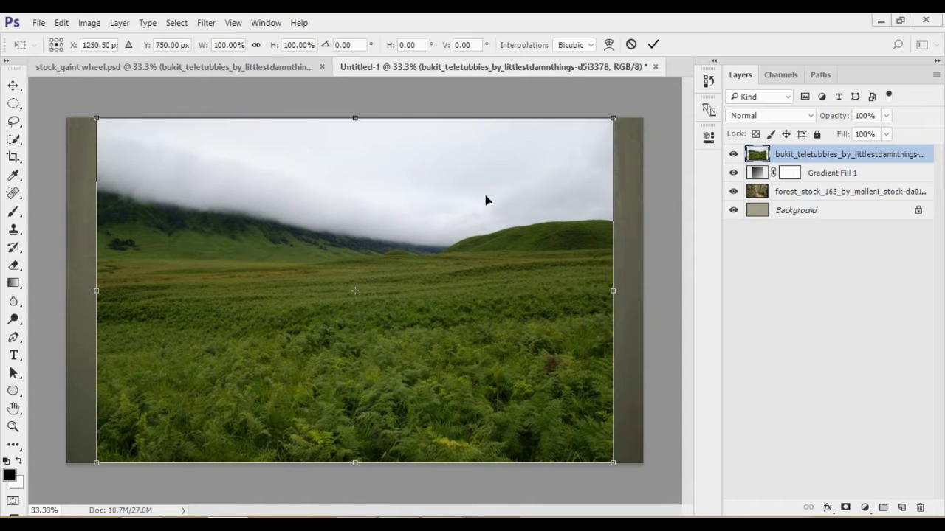
{"action": "left_click_drag", "start_coordinate": [614, 289], "coordinate": [642, 290]}
{"action": "left_click_drag", "start_coordinate": [96, 290], "coordinate": [67, 290]}
{"action": "left_click_drag", "start_coordinate": [359, 117], "coordinate": [356, 147]}
{"action": "left_click", "coordinate": [652, 44]}
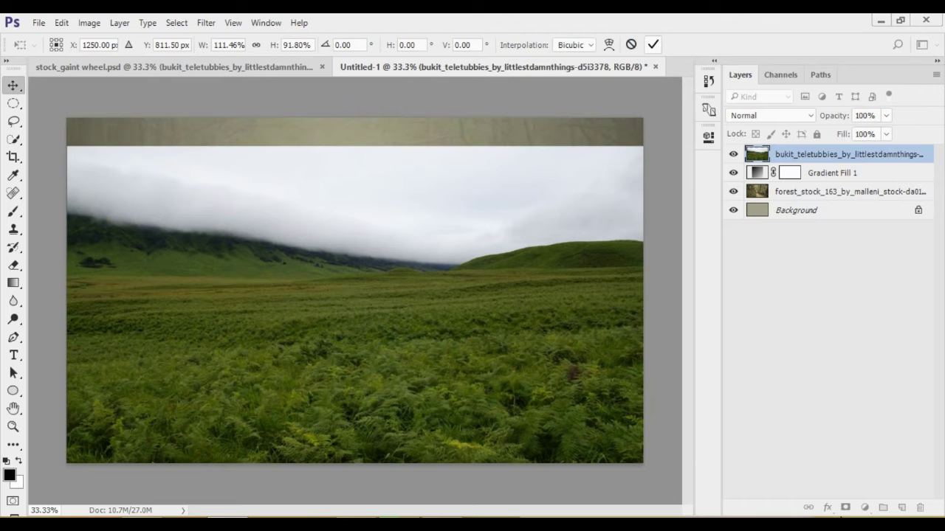
{"action": "left_click", "coordinate": [845, 508]}
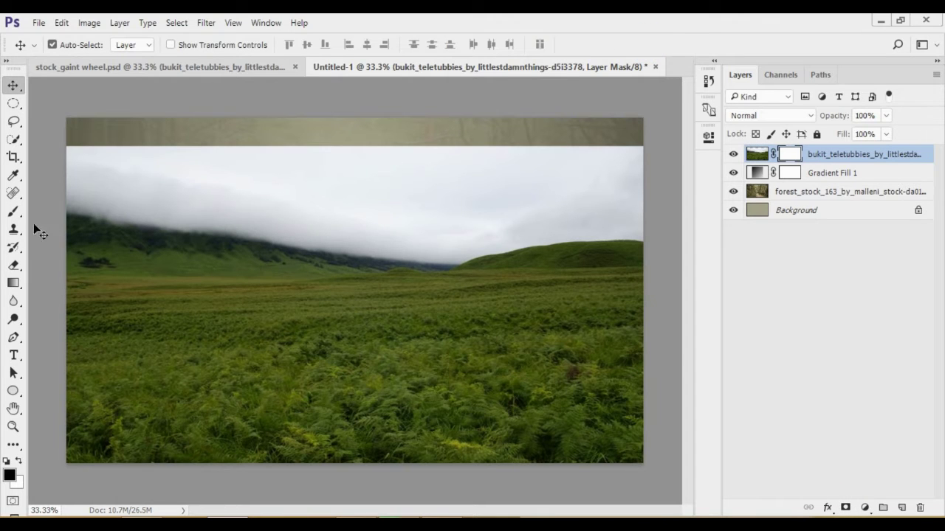
Step: Draw vertical black-to-white gradients on the fern mask until the fog fades lower into the ferns
{"action": "left_click", "coordinate": [13, 265]}
{"action": "left_click", "coordinate": [13, 283]}
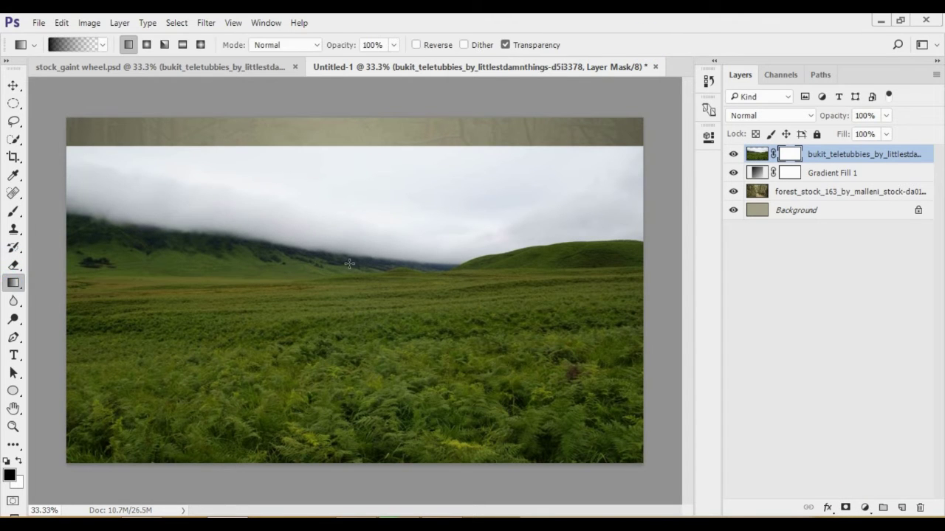
{"action": "left_click_drag", "start_coordinate": [350, 263], "coordinate": [355, 345]}
{"action": "left_click_drag", "start_coordinate": [352, 240], "coordinate": [353, 372]}
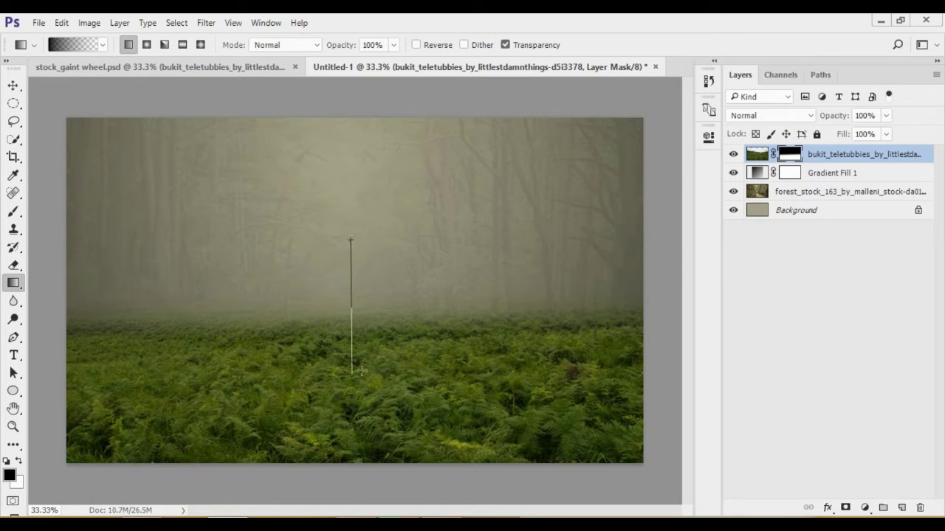
{"action": "mouse_move", "coordinate": [353, 310]}
{"action": "left_mouse_down"}
{"action": "mouse_move", "coordinate": [353, 376]}
{"action": "mouse_move", "coordinate": [356, 367]}
{"action": "left_mouse_up"}
{"action": "left_click_drag", "start_coordinate": [352, 317], "coordinate": [353, 376]}
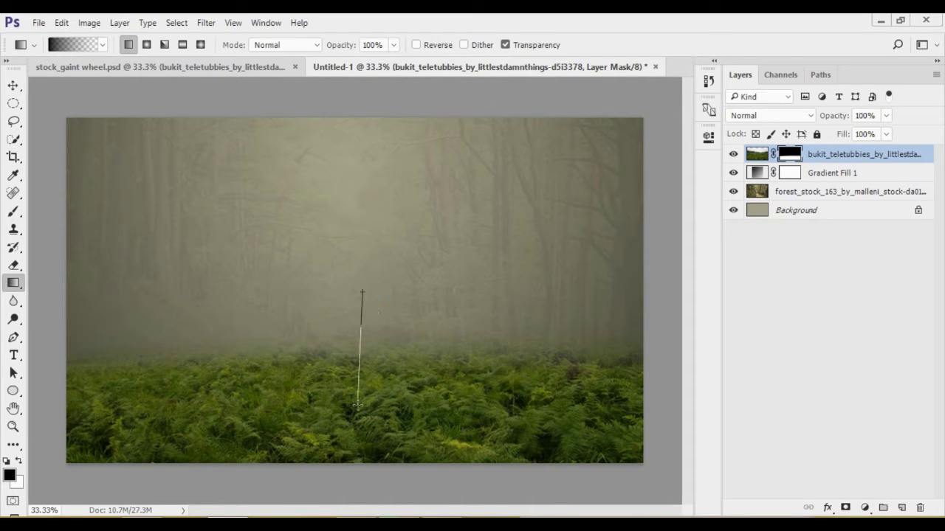
{"action": "left_click_drag", "start_coordinate": [362, 289], "coordinate": [357, 406]}
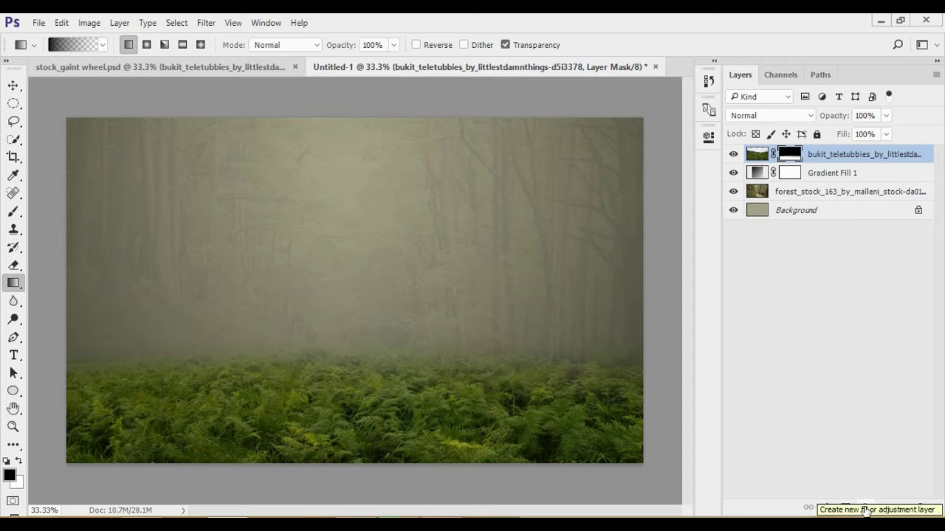
Step: Add a Hue/Saturation adjustment (Hue -12, Saturation -20) clipped to the fern layer
{"action": "left_click", "coordinate": [864, 508]}
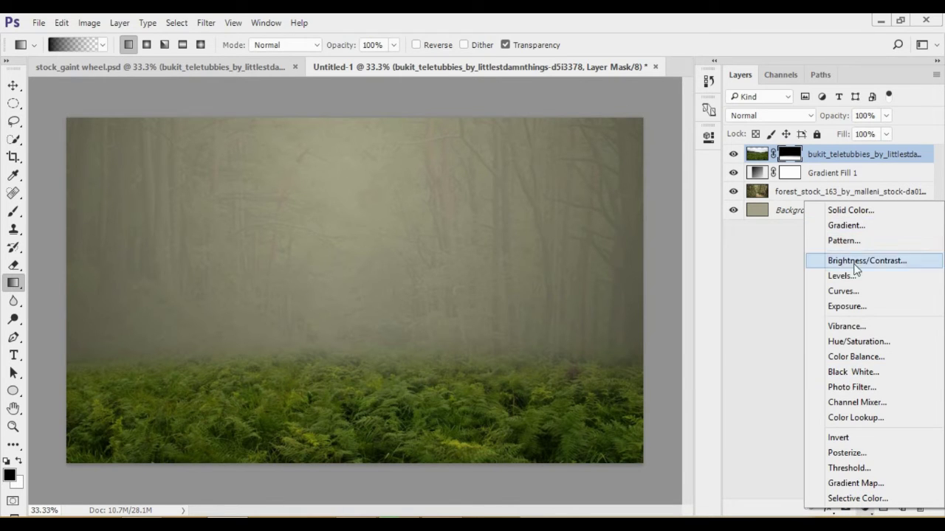
{"action": "left_click", "coordinate": [856, 342]}
{"action": "mouse_move", "coordinate": [590, 226]}
{"action": "left_mouse_down"}
{"action": "mouse_move", "coordinate": [575, 227]}
{"action": "mouse_move", "coordinate": [558, 257]}
{"action": "mouse_move", "coordinate": [573, 253]}
{"action": "mouse_move", "coordinate": [589, 233]}
{"action": "mouse_move", "coordinate": [581, 233]}
{"action": "left_mouse_up"}
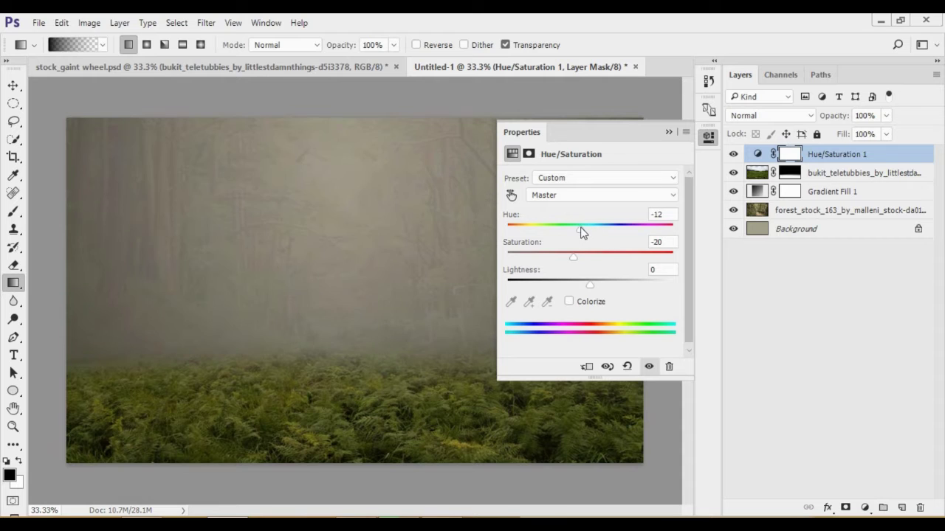
{"action": "left_click", "coordinate": [586, 365]}
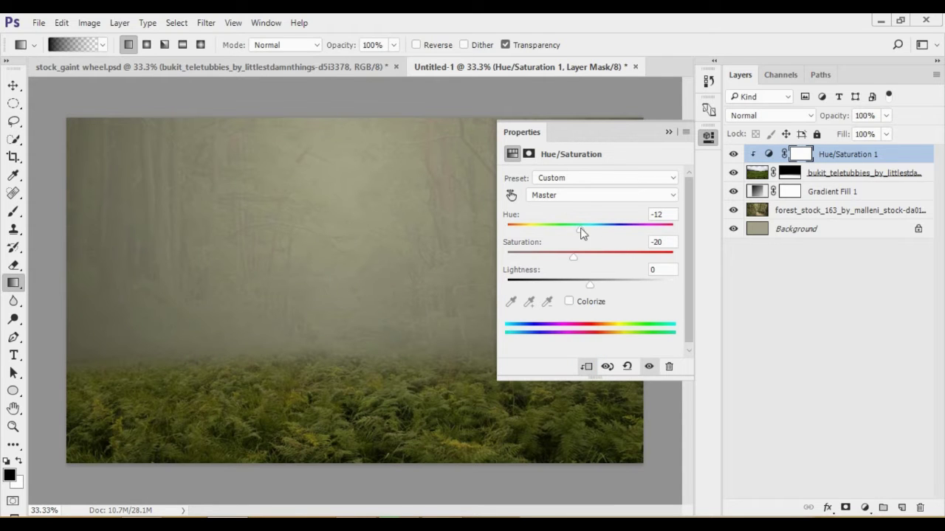
{"action": "left_click", "coordinate": [667, 133]}
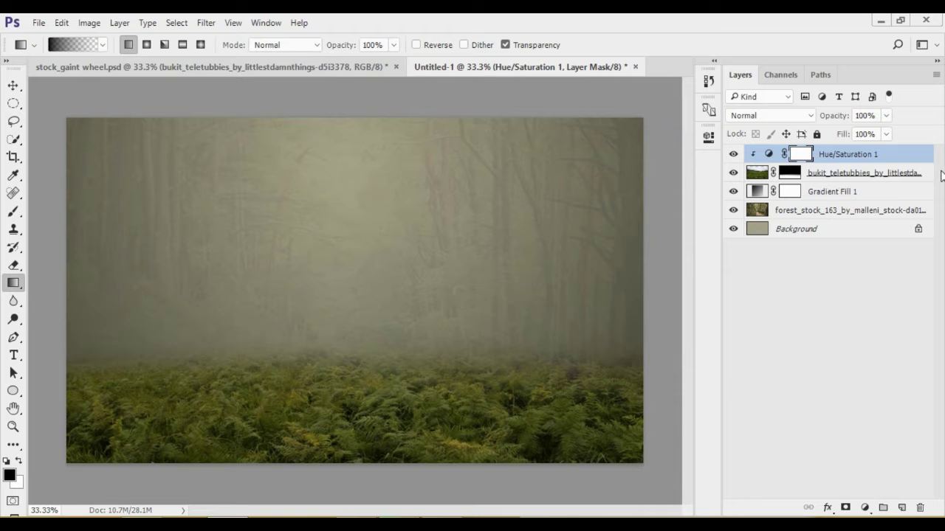
Step: Merge the Hue/Saturation adjustment into the fern layer
{"action": "left_click", "coordinate": [887, 177], "text": "shift"}
{"action": "right_click", "coordinate": [885, 177]}
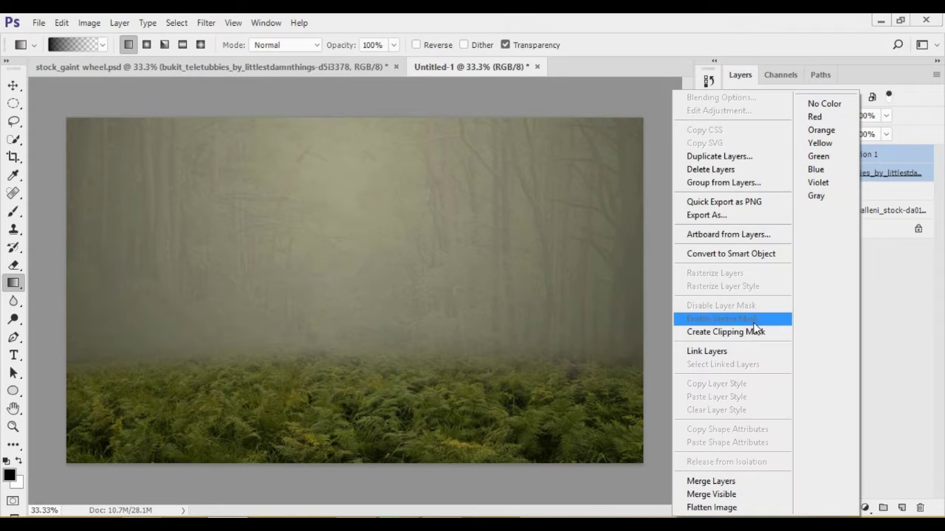
{"action": "left_click", "coordinate": [710, 481]}
Step: Add a clipped layer with a dark bottom gradient, blended in Soft Light at 68%
{"action": "left_click", "coordinate": [865, 508]}
{"action": "left_click", "coordinate": [901, 508]}
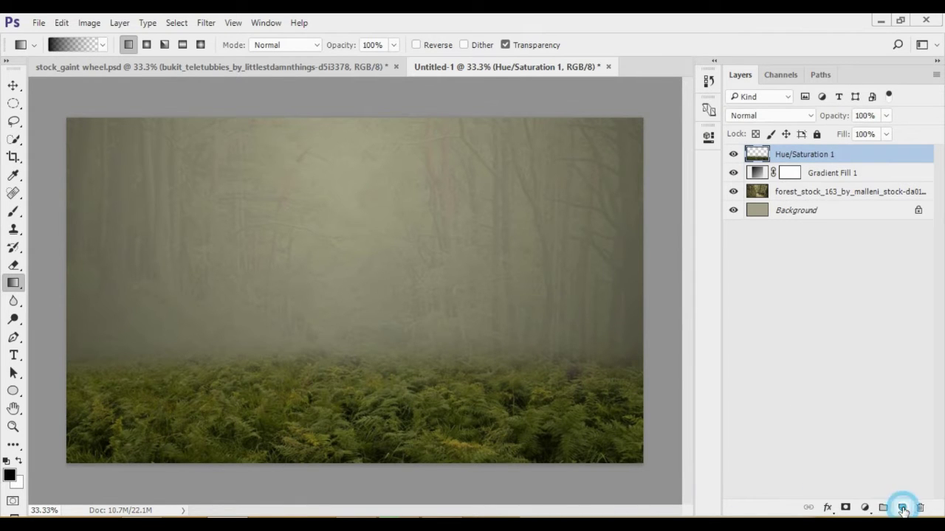
{"action": "right_click", "coordinate": [799, 163]}
{"action": "left_click", "coordinate": [686, 331]}
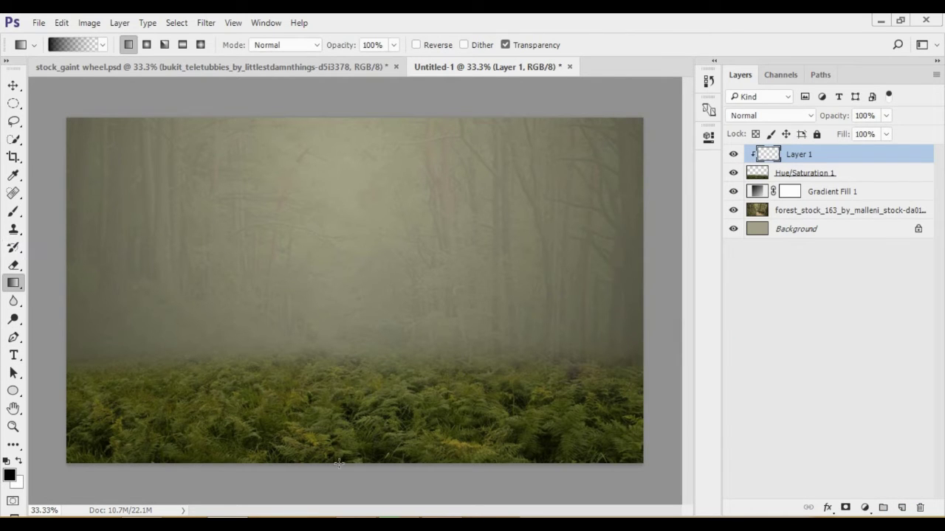
{"action": "mouse_move", "coordinate": [353, 469]}
{"action": "left_mouse_down"}
{"action": "mouse_move", "coordinate": [354, 397]}
{"action": "mouse_move", "coordinate": [354, 405]}
{"action": "left_mouse_up"}
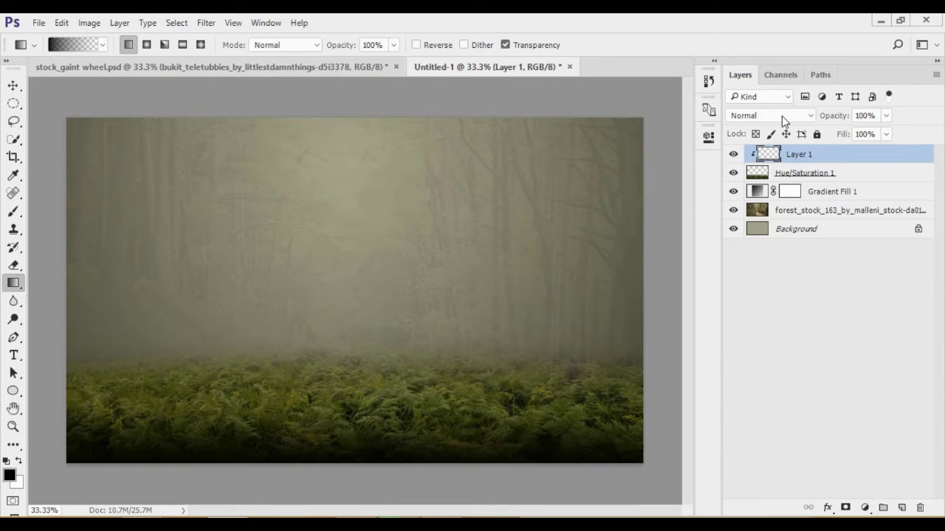
{"action": "left_click", "coordinate": [781, 116]}
{"action": "left_click", "coordinate": [764, 282]}
{"action": "left_click_drag", "start_coordinate": [841, 114], "coordinate": [804, 122]}
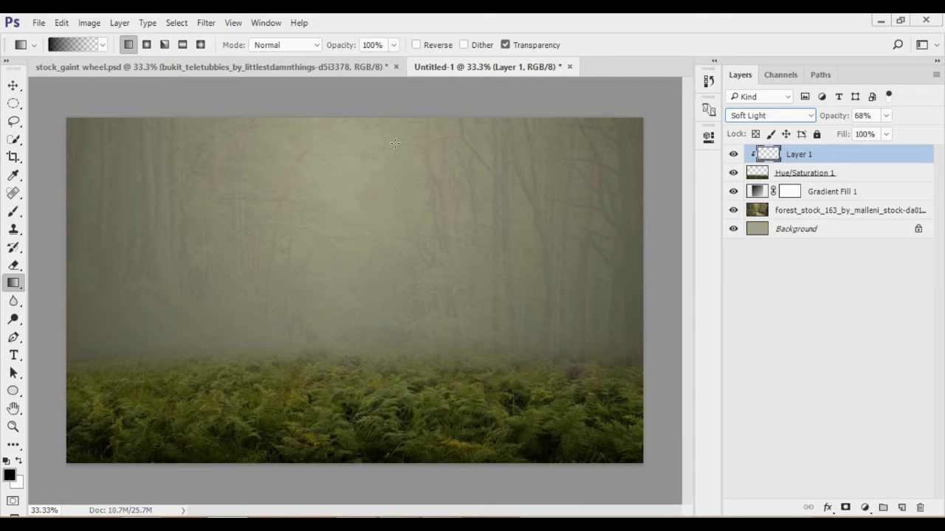
Step: Shift the Hue/Saturation 1 layer's hue slightly so the ferns turn browner
{"action": "left_click", "coordinate": [810, 177]}
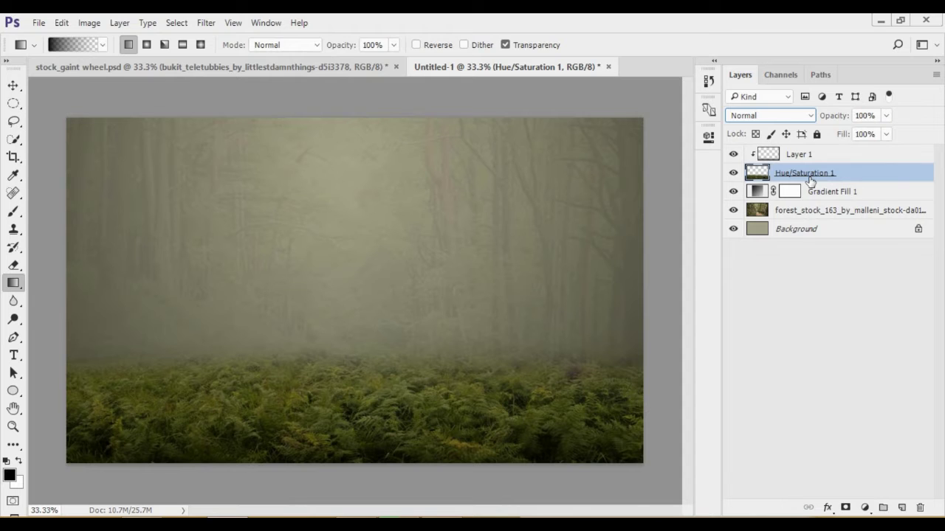
{"action": "double_click", "coordinate": [810, 177]}
{"action": "mouse_move", "coordinate": [708, 338]}
{"action": "left_mouse_down"}
{"action": "mouse_move", "coordinate": [685, 335]}
{"action": "mouse_move", "coordinate": [707, 340]}
{"action": "left_mouse_up"}
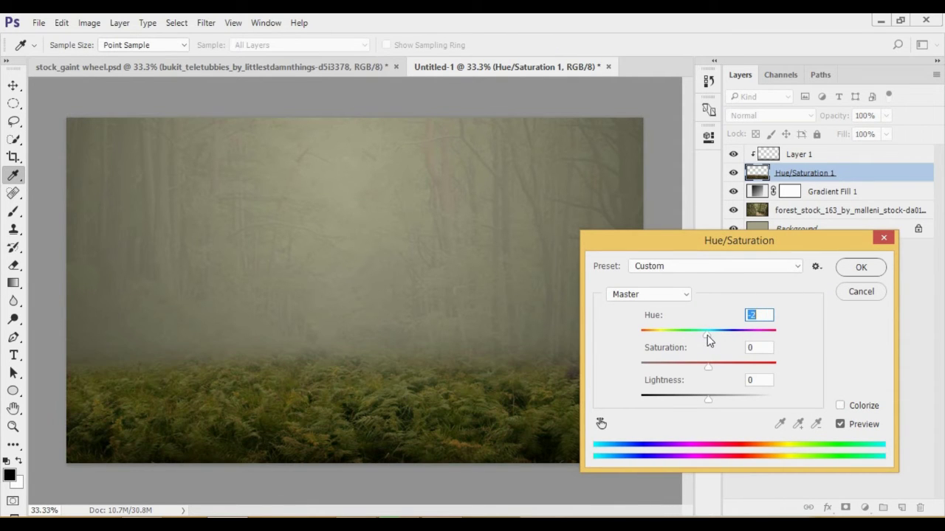
{"action": "left_click", "coordinate": [860, 267]}
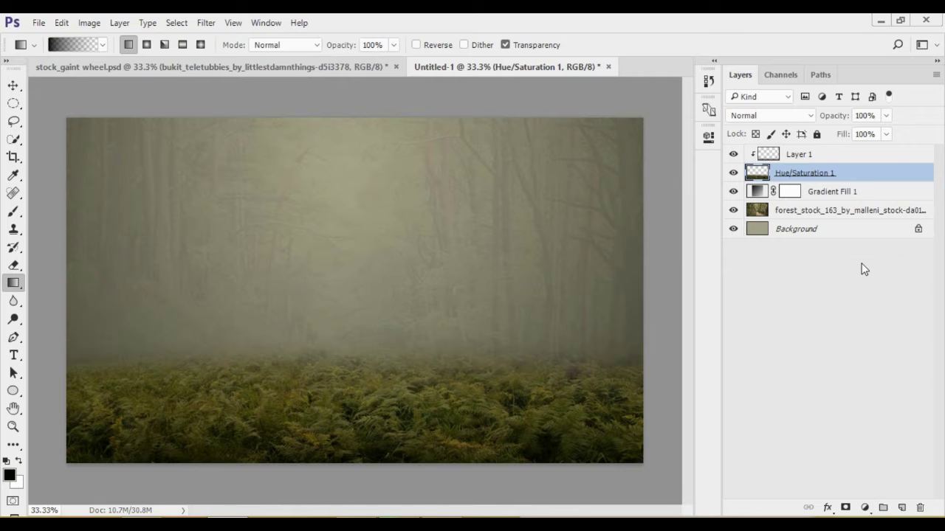
{"action": "left_click", "coordinate": [836, 157]}
Step: Group the layers from Layer 1 down to forest_stock into a new group named BG
{"action": "left_click", "coordinate": [841, 212], "text": "shift"}
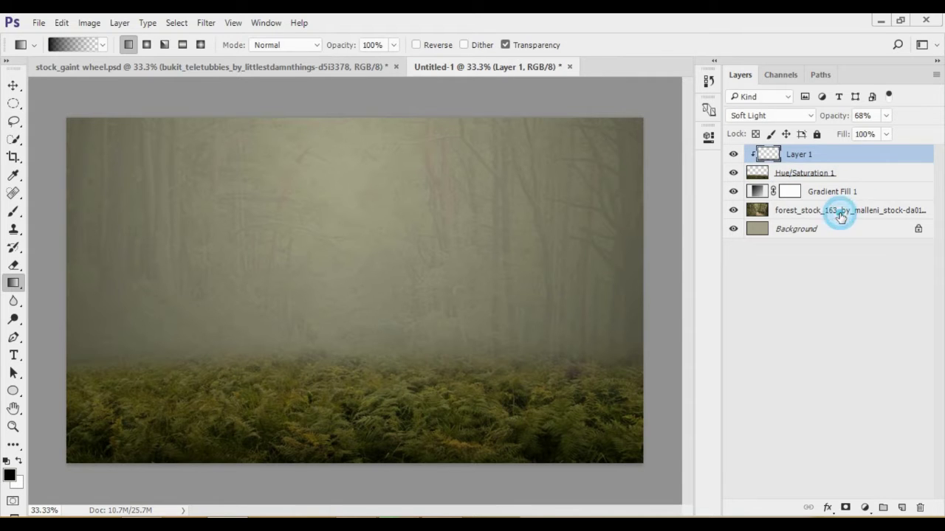
{"action": "right_click", "coordinate": [821, 172]}
{"action": "left_click", "coordinate": [683, 183]}
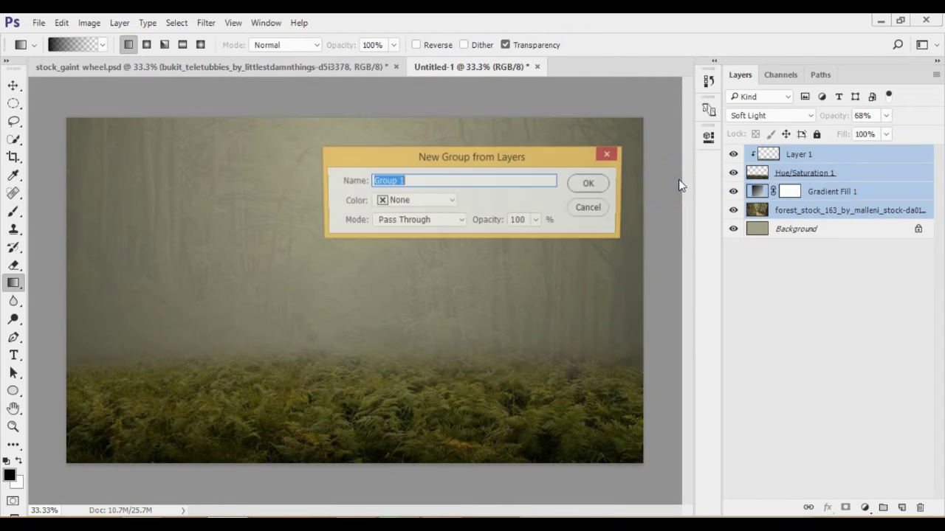
{"action": "type", "text": "BG"}
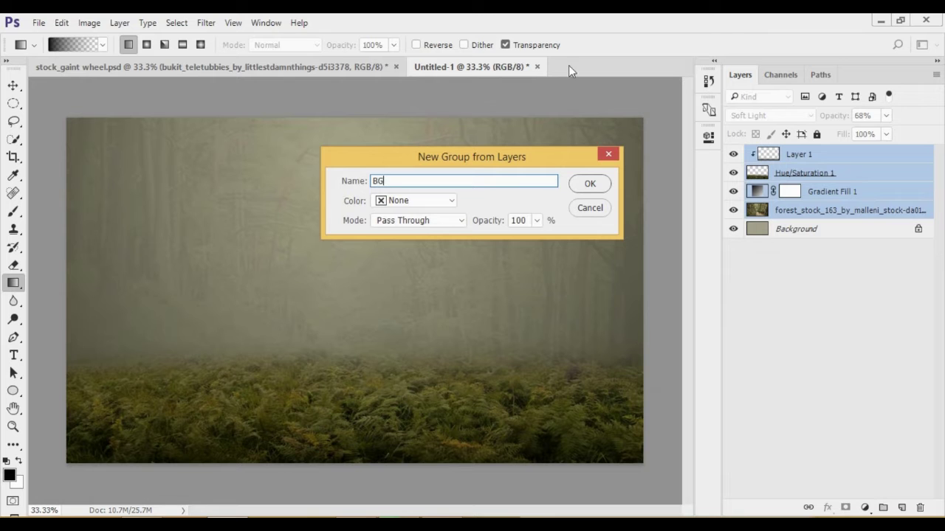
{"action": "left_click", "coordinate": [589, 183]}
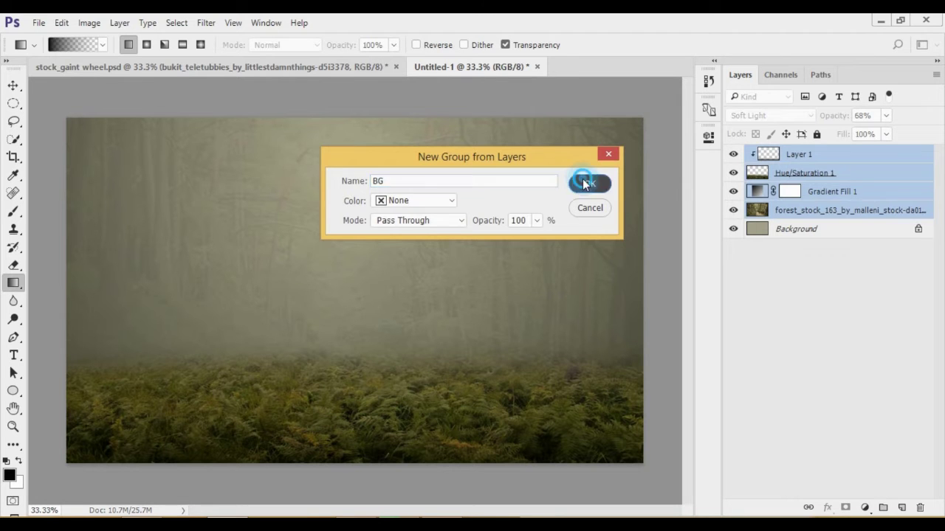
{"action": "left_click", "coordinate": [730, 154]}
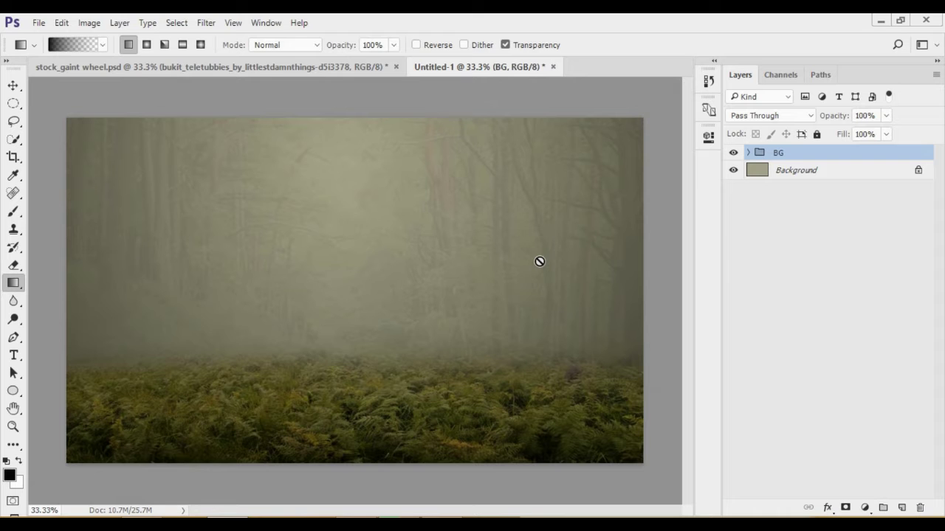
Step: Show the old wagon wheel layer in the stock file and drag it into the forest composition
{"action": "left_click_drag", "start_coordinate": [349, 86], "coordinate": [721, 208]}
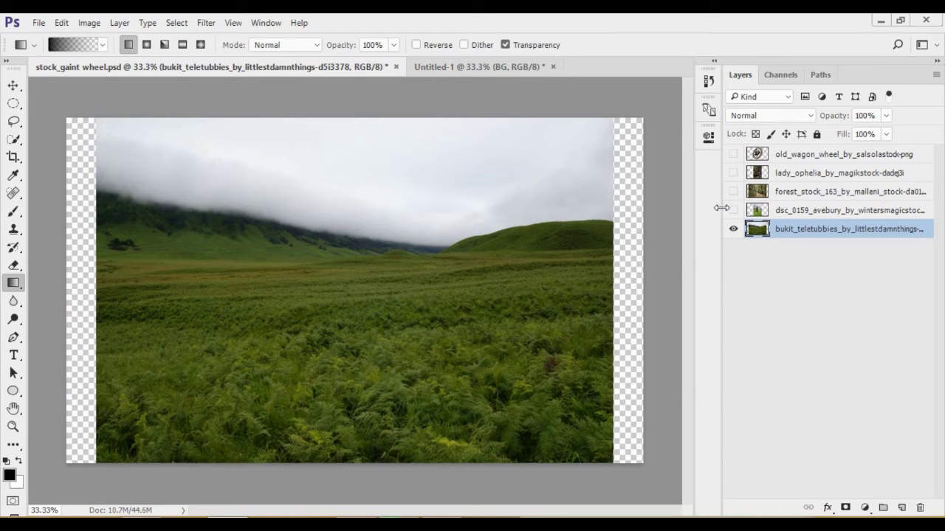
{"action": "left_click", "coordinate": [733, 231]}
{"action": "left_click", "coordinate": [733, 229]}
{"action": "left_click", "coordinate": [735, 155]}
{"action": "key", "text": "v"}
{"action": "mouse_move", "coordinate": [362, 185]}
{"action": "left_mouse_down"}
{"action": "mouse_move", "coordinate": [465, 68]}
{"action": "mouse_move", "coordinate": [398, 235]}
{"action": "mouse_move", "coordinate": [426, 246]}
{"action": "left_mouse_up"}
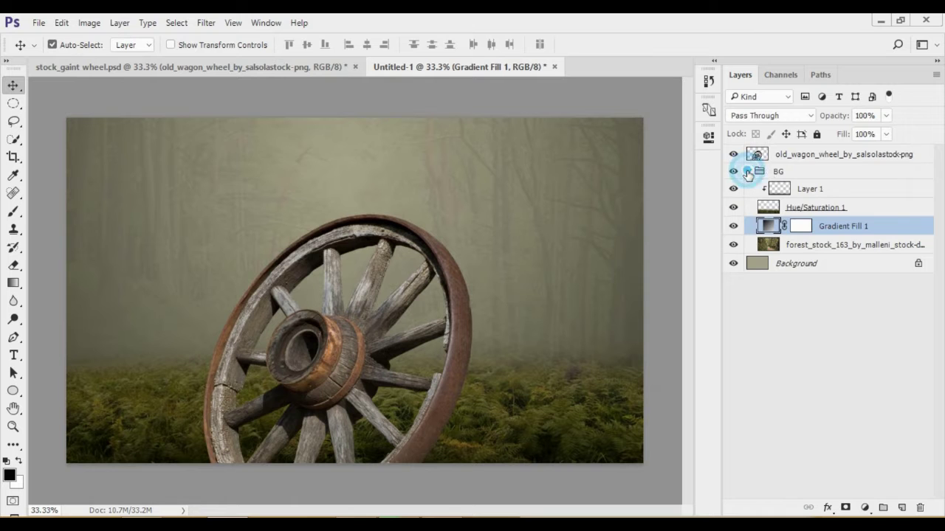
Step: Scale the wheel to about 91% and set it lower and left among the ferns
{"action": "left_click", "coordinate": [748, 171]}
{"action": "left_click", "coordinate": [767, 154]}
{"action": "key", "text": "ctrl+t"}
{"action": "left_click_drag", "start_coordinate": [354, 228], "coordinate": [369, 104]}
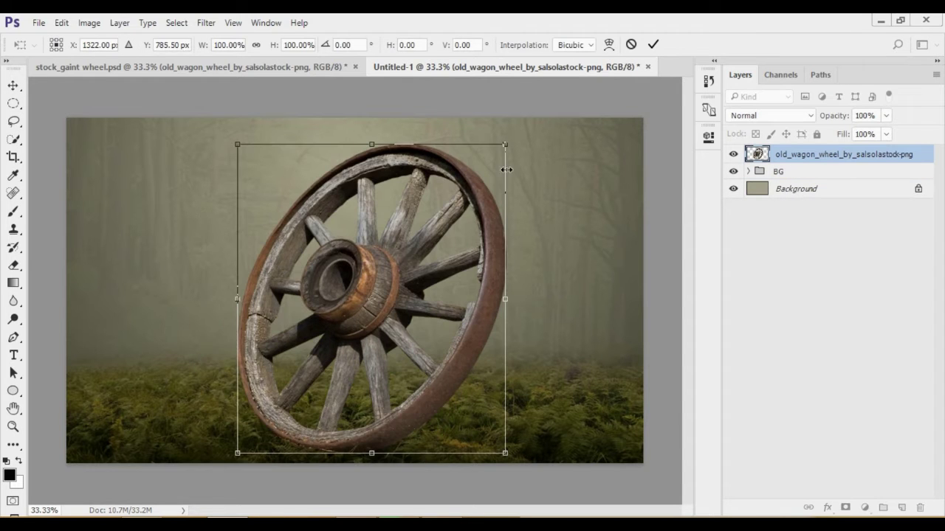
{"action": "left_click_drag", "start_coordinate": [506, 144], "coordinate": [457, 192]}
{"action": "left_click_drag", "start_coordinate": [377, 276], "coordinate": [404, 280]}
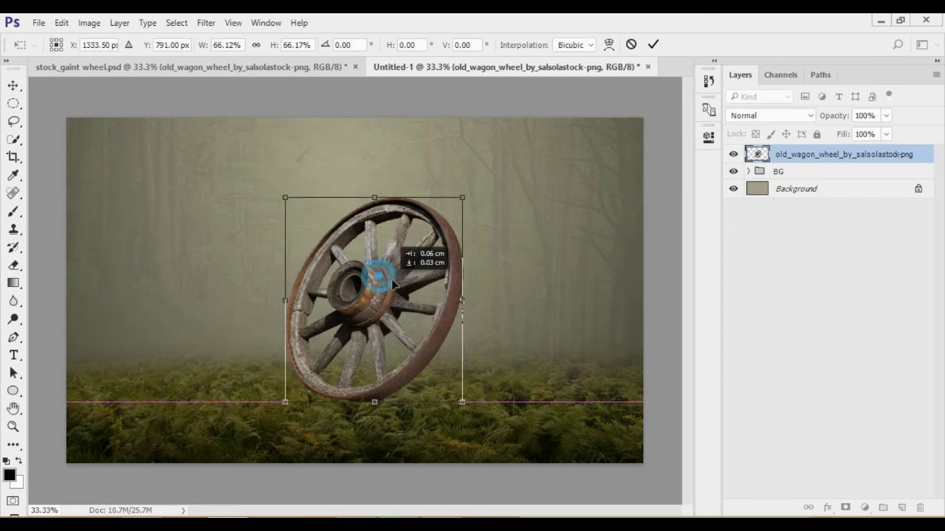
{"action": "left_click", "coordinate": [12, 427]}
{"action": "left_click_drag", "start_coordinate": [420, 421], "coordinate": [430, 388]}
{"action": "key", "text": "ctrl+t"}
{"action": "left_click_drag", "start_coordinate": [565, 414], "coordinate": [546, 404]}
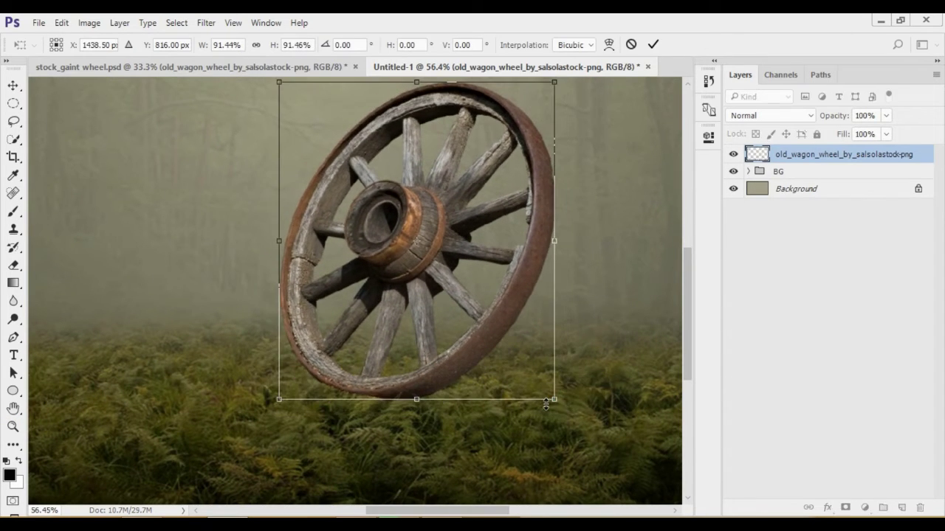
{"action": "left_click_drag", "start_coordinate": [496, 315], "coordinate": [485, 331]}
{"action": "key", "text": "Return"}
Step: Enlarge the wheel to about 107%, then zoom in on its base
{"action": "key", "text": "z"}
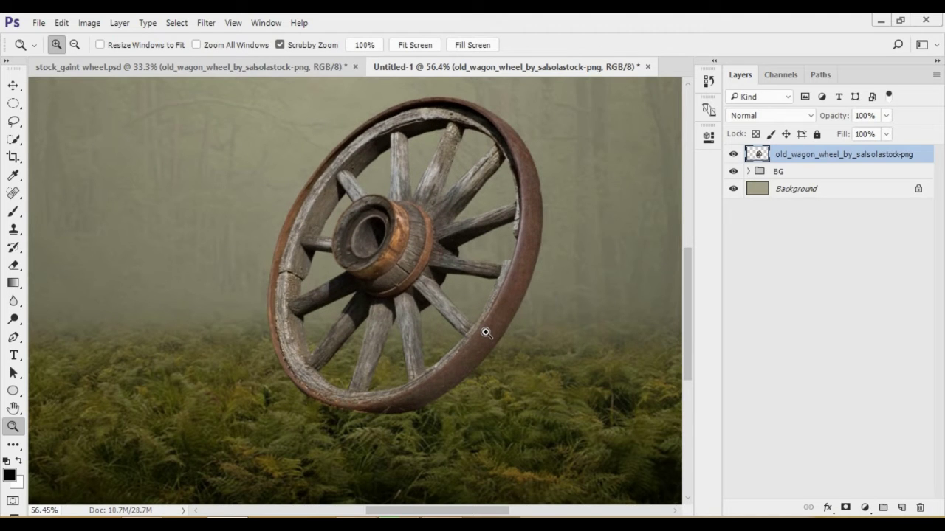
{"action": "left_click", "coordinate": [485, 332], "text": "alt"}
{"action": "left_click_drag", "start_coordinate": [402, 356], "coordinate": [410, 359]}
{"action": "key", "text": "ctrl+t"}
{"action": "left_click_drag", "start_coordinate": [478, 216], "coordinate": [487, 210]}
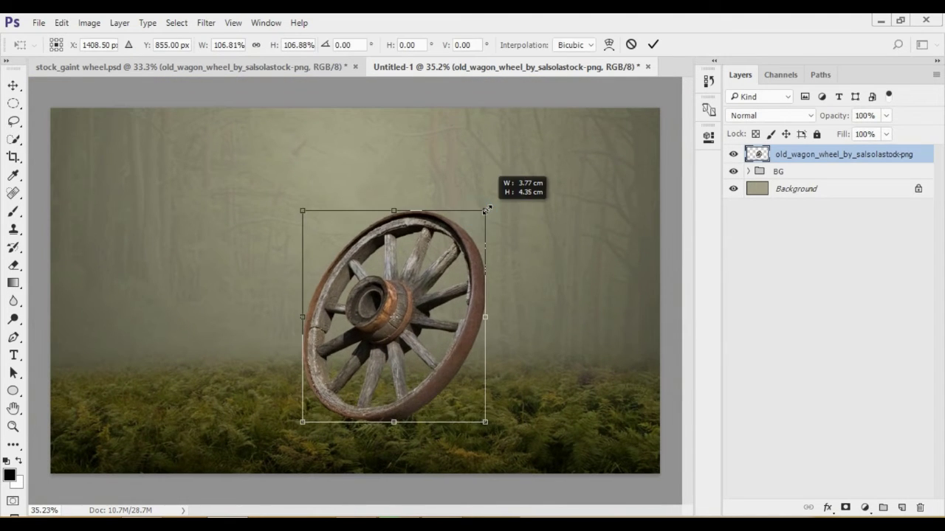
{"action": "key", "text": "Return"}
{"action": "left_click_drag", "start_coordinate": [382, 401], "coordinate": [400, 454]}
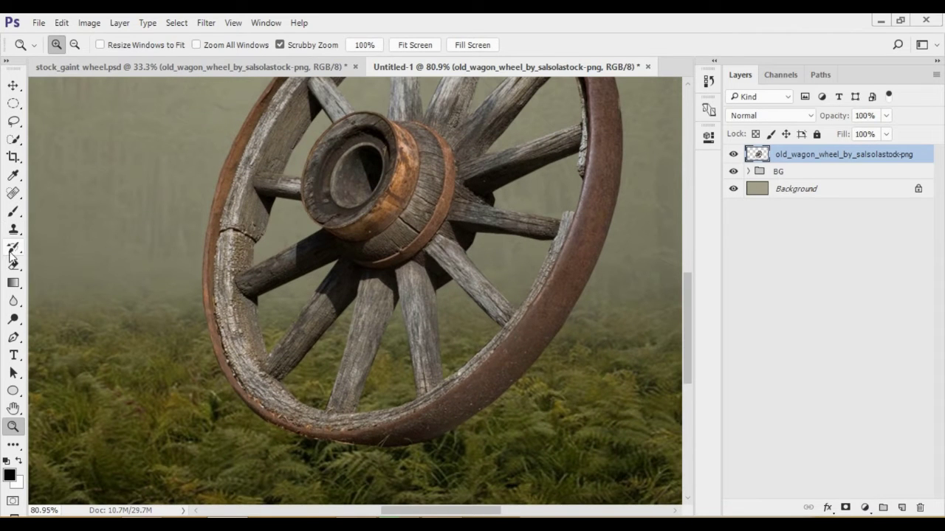
Step: Add a layer mask to the wheel and hide its lower rim in the grass with a 127 px brush
{"action": "left_click", "coordinate": [13, 263]}
{"action": "left_click", "coordinate": [845, 508]}
{"action": "right_click", "coordinate": [453, 273]}
{"action": "left_click_drag", "start_coordinate": [577, 308], "coordinate": [571, 308]}
{"action": "key", "text": "Return"}
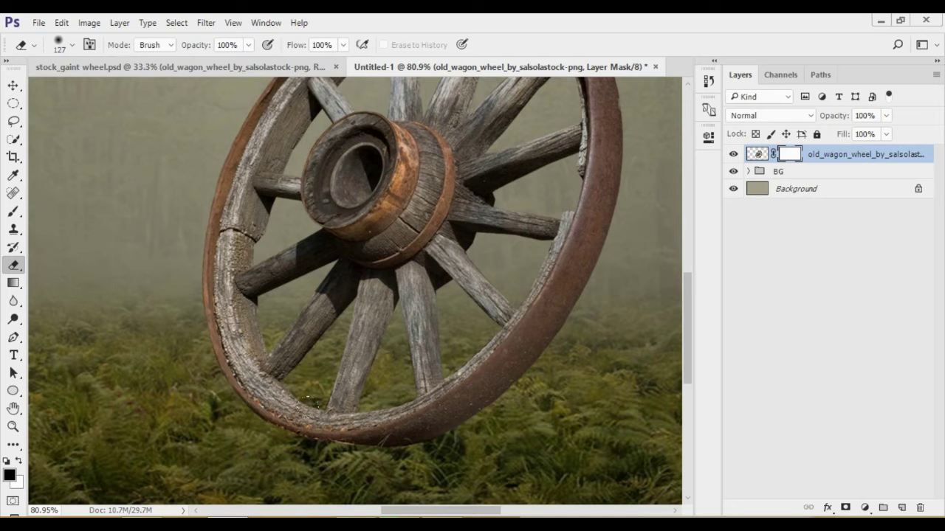
{"action": "left_click", "coordinate": [20, 460]}
{"action": "left_click_drag", "start_coordinate": [210, 404], "coordinate": [440, 436]}
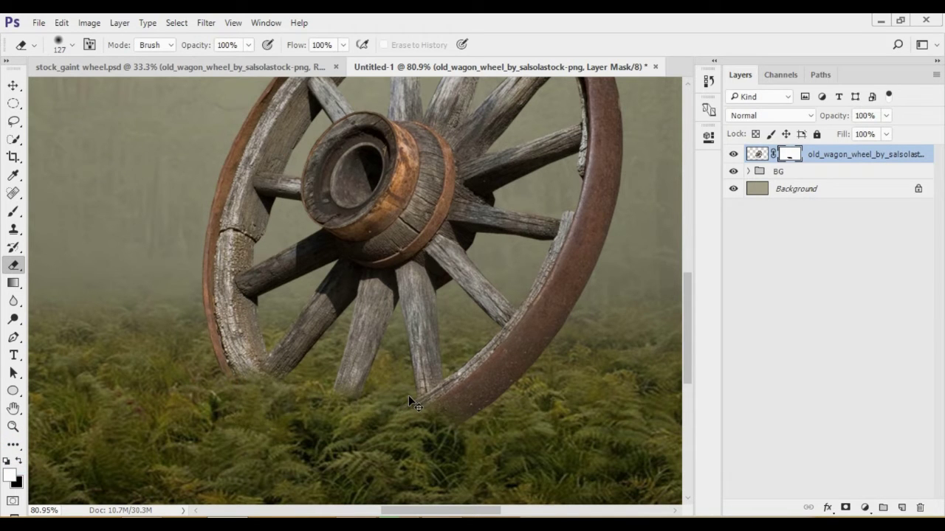
{"action": "scroll", "coordinate": [408, 395], "scroll_direction": "down", "scroll_amount": 3}
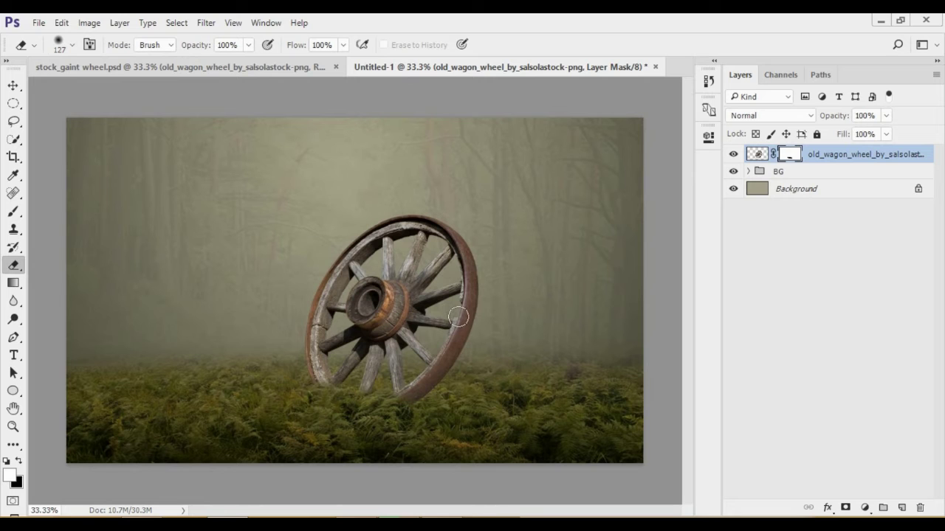
Step: Nudge the wheel slightly right into its final position
{"action": "left_click", "coordinate": [12, 86]}
{"action": "left_click_drag", "start_coordinate": [401, 279], "coordinate": [411, 278]}
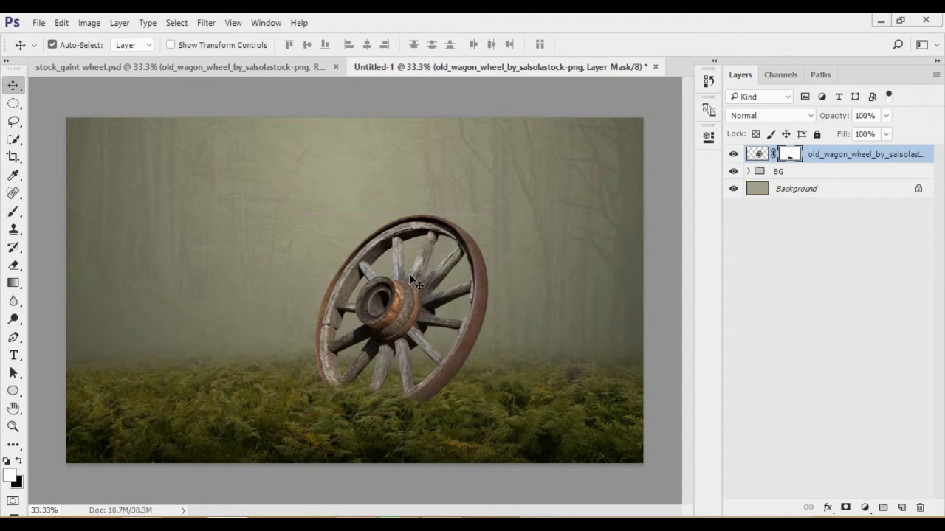
{"action": "left_click_drag", "start_coordinate": [420, 299], "coordinate": [419, 291]}
Step: In the stock file, hide the wheel and hill layers, select lady_ophelia, and zoom to her face
{"action": "left_click", "coordinate": [232, 65]}
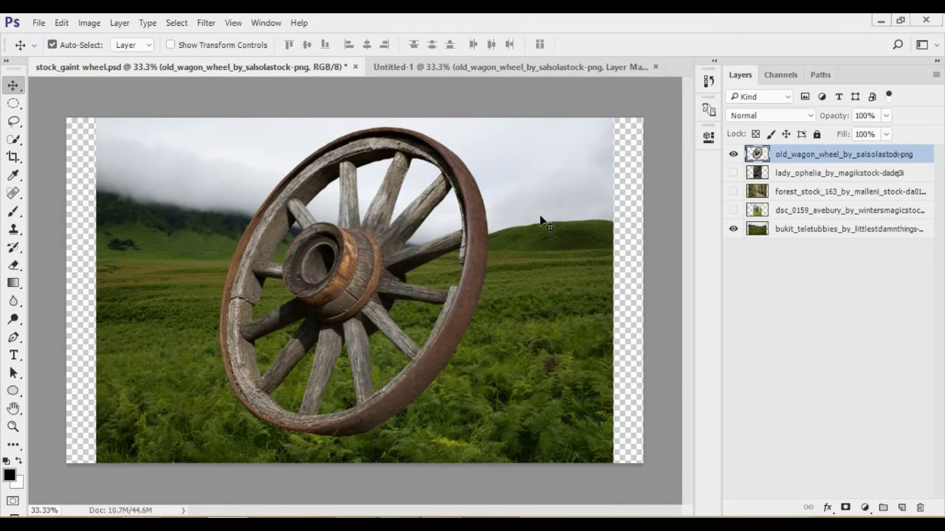
{"action": "left_click", "coordinate": [732, 155]}
{"action": "left_click", "coordinate": [733, 172]}
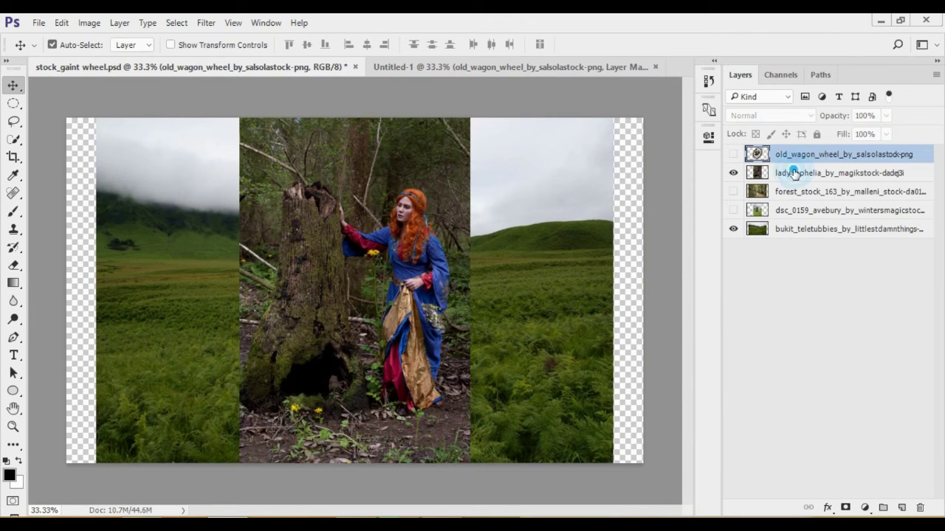
{"action": "left_click", "coordinate": [760, 176]}
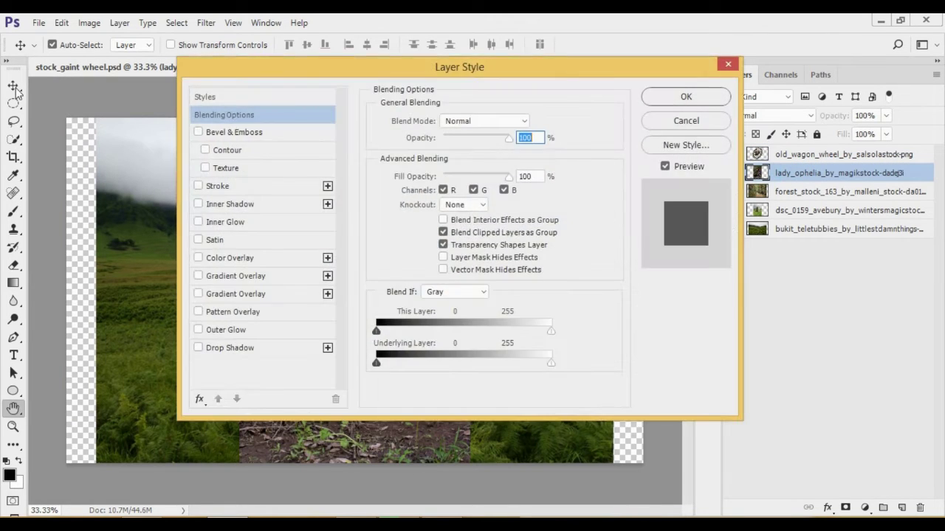
{"action": "left_click", "coordinate": [675, 124]}
{"action": "mouse_move", "coordinate": [346, 232]}
{"action": "left_mouse_down"}
{"action": "mouse_move", "coordinate": [713, 64]}
{"action": "mouse_move", "coordinate": [677, 72]}
{"action": "mouse_move", "coordinate": [686, 73]}
{"action": "left_mouse_up"}
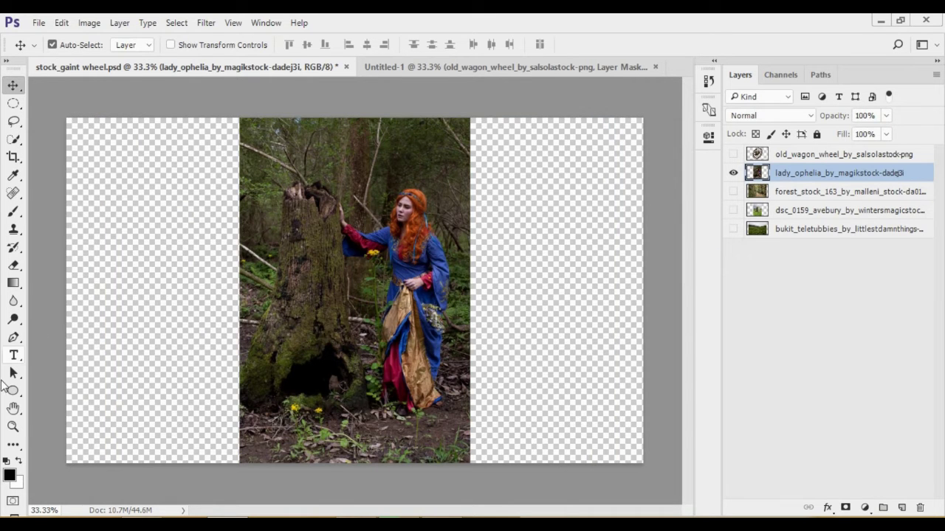
{"action": "left_click", "coordinate": [14, 425]}
{"action": "left_click_drag", "start_coordinate": [393, 202], "coordinate": [343, 235]}
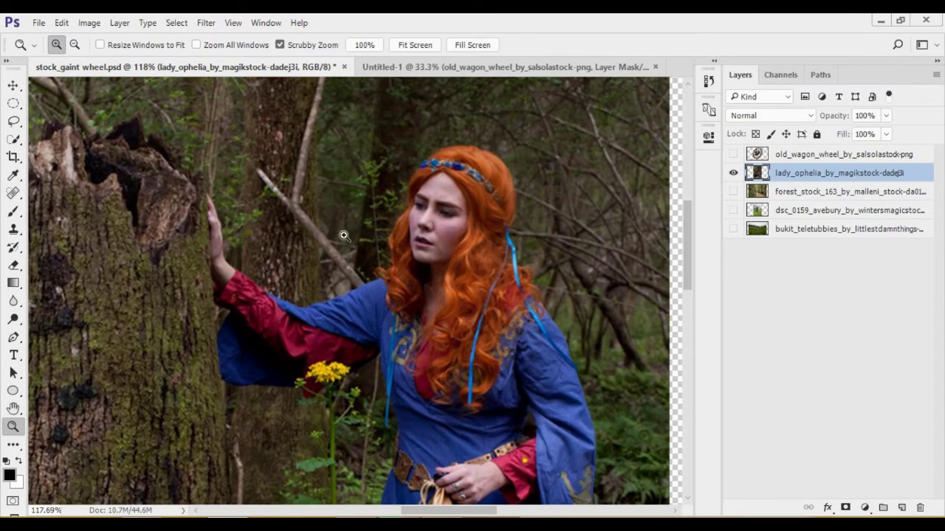
Step: Quick-select the woman's raised arm, hair, face, blue dress, gold fabric and red skirt
{"action": "left_click", "coordinate": [14, 139]}
{"action": "mouse_move", "coordinate": [237, 287]}
{"action": "left_mouse_down"}
{"action": "mouse_move", "coordinate": [352, 333]}
{"action": "mouse_move", "coordinate": [263, 371]}
{"action": "mouse_move", "coordinate": [221, 366]}
{"action": "left_mouse_up"}
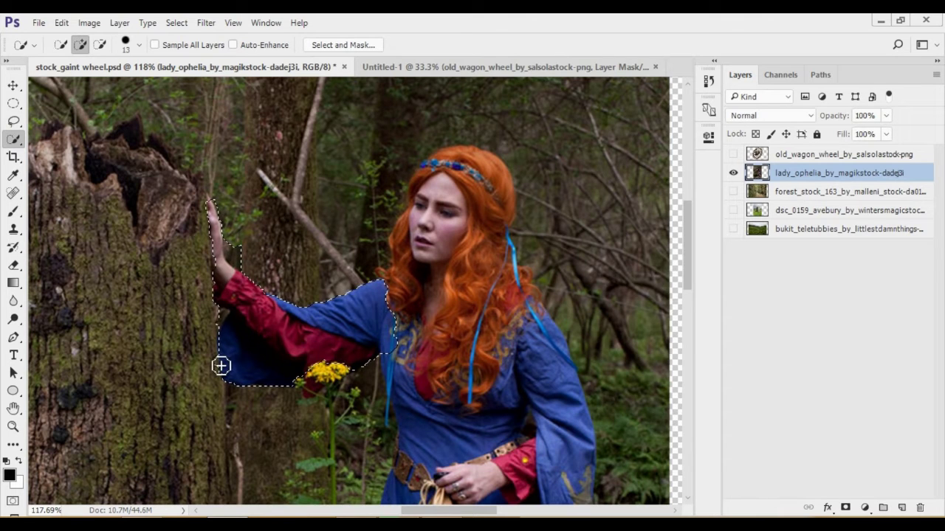
{"action": "mouse_move", "coordinate": [506, 198]}
{"action": "left_mouse_down"}
{"action": "mouse_move", "coordinate": [468, 266]}
{"action": "mouse_move", "coordinate": [432, 162]}
{"action": "mouse_move", "coordinate": [411, 264]}
{"action": "mouse_move", "coordinate": [517, 280]}
{"action": "left_mouse_up"}
{"action": "mouse_move", "coordinate": [569, 410]}
{"action": "left_mouse_down"}
{"action": "mouse_move", "coordinate": [561, 462]}
{"action": "mouse_move", "coordinate": [391, 481]}
{"action": "mouse_move", "coordinate": [579, 411]}
{"action": "left_mouse_up"}
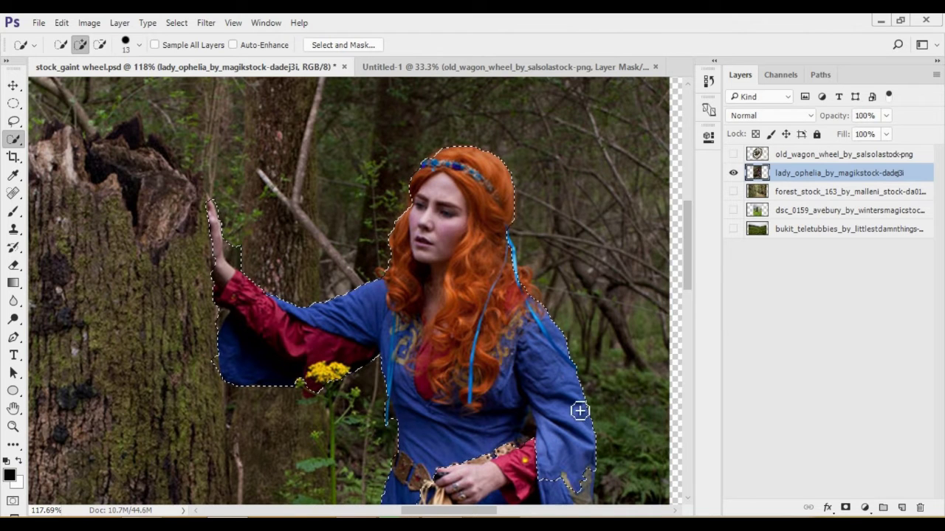
{"action": "left_click_drag", "start_coordinate": [691, 245], "coordinate": [690, 327]}
{"action": "mouse_move", "coordinate": [471, 154]}
{"action": "left_mouse_down"}
{"action": "mouse_move", "coordinate": [512, 147]}
{"action": "mouse_move", "coordinate": [567, 209]}
{"action": "mouse_move", "coordinate": [504, 418]}
{"action": "mouse_move", "coordinate": [483, 432]}
{"action": "left_mouse_up"}
{"action": "mouse_move", "coordinate": [494, 259]}
{"action": "left_mouse_down"}
{"action": "mouse_move", "coordinate": [380, 268]}
{"action": "mouse_move", "coordinate": [404, 379]}
{"action": "mouse_move", "coordinate": [399, 439]}
{"action": "mouse_move", "coordinate": [528, 472]}
{"action": "mouse_move", "coordinate": [552, 403]}
{"action": "mouse_move", "coordinate": [532, 437]}
{"action": "left_mouse_up"}
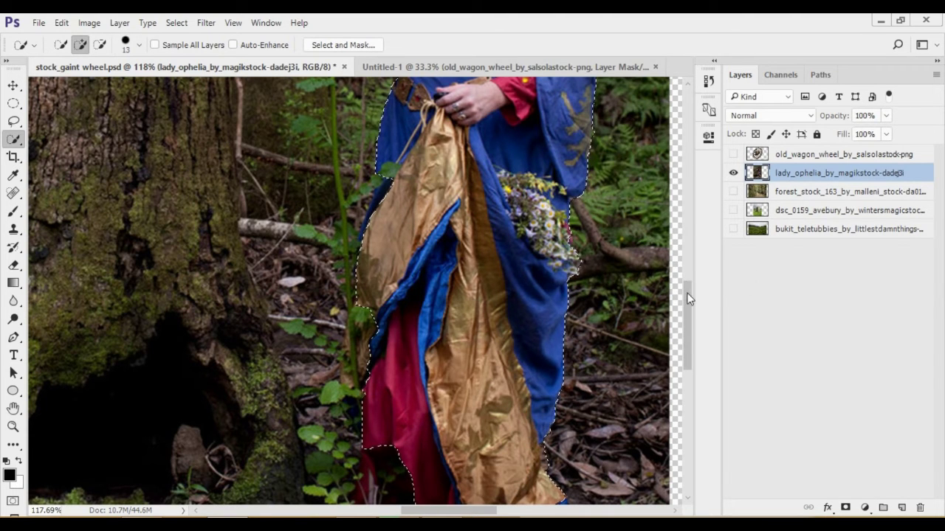
{"action": "left_click_drag", "start_coordinate": [686, 297], "coordinate": [681, 335]}
{"action": "left_click_drag", "start_coordinate": [555, 312], "coordinate": [559, 315]}
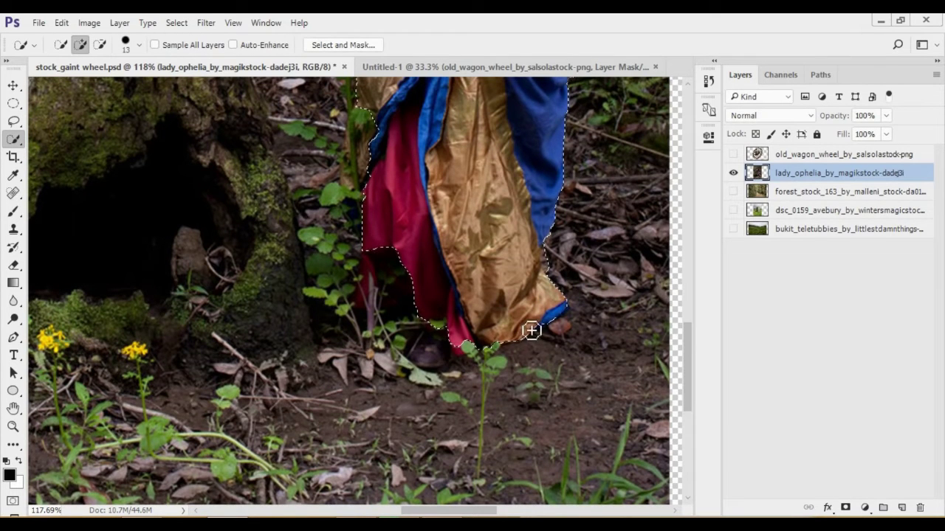
{"action": "left_click_drag", "start_coordinate": [685, 372], "coordinate": [695, 339]}
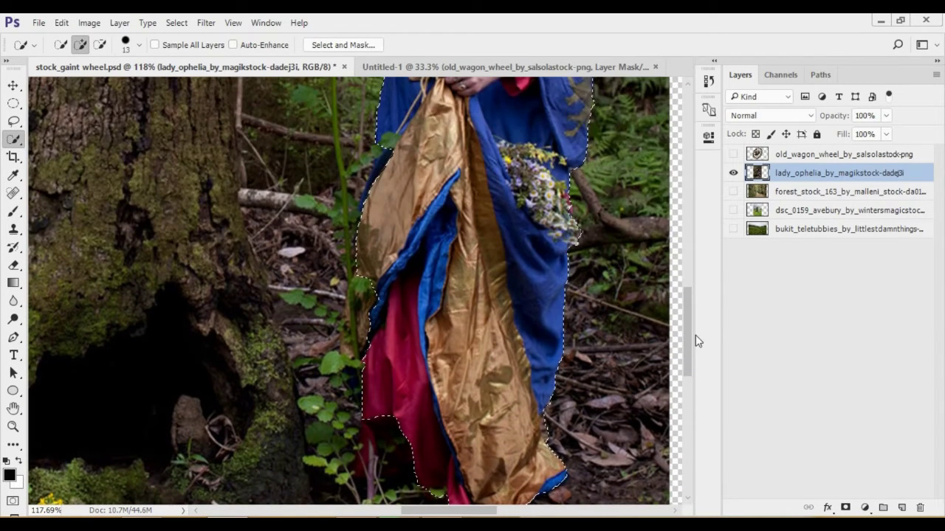
{"action": "left_click", "coordinate": [368, 296]}
Step: Trim background from the selection along the dress edge, raised arm and left sleeve
{"action": "left_click", "coordinate": [102, 45]}
{"action": "left_click_drag", "start_coordinate": [351, 230], "coordinate": [346, 363]}
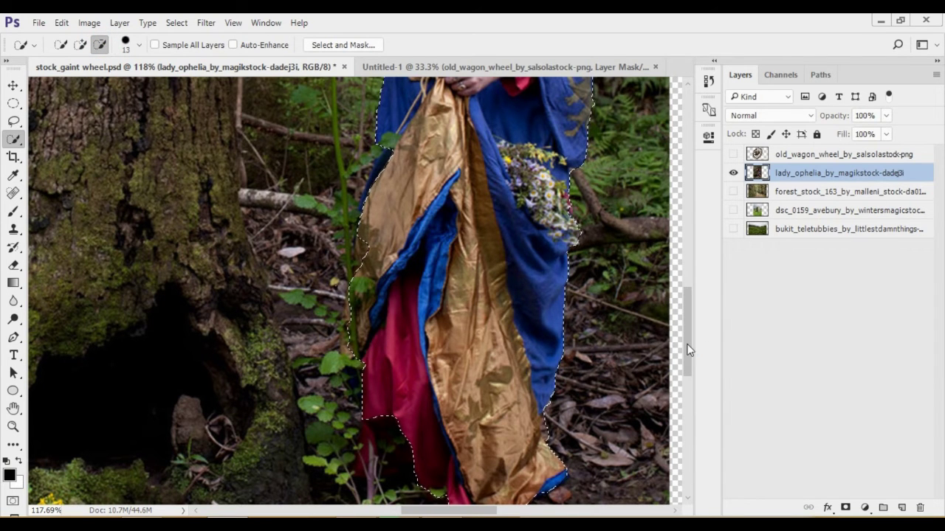
{"action": "left_click_drag", "start_coordinate": [688, 350], "coordinate": [699, 314]}
{"action": "left_click", "coordinate": [79, 45]}
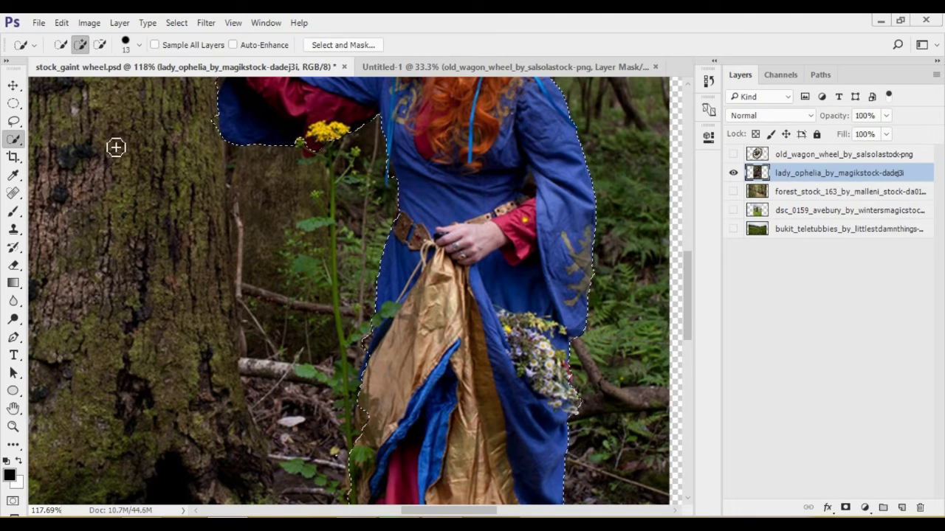
{"action": "left_click", "coordinate": [100, 45]}
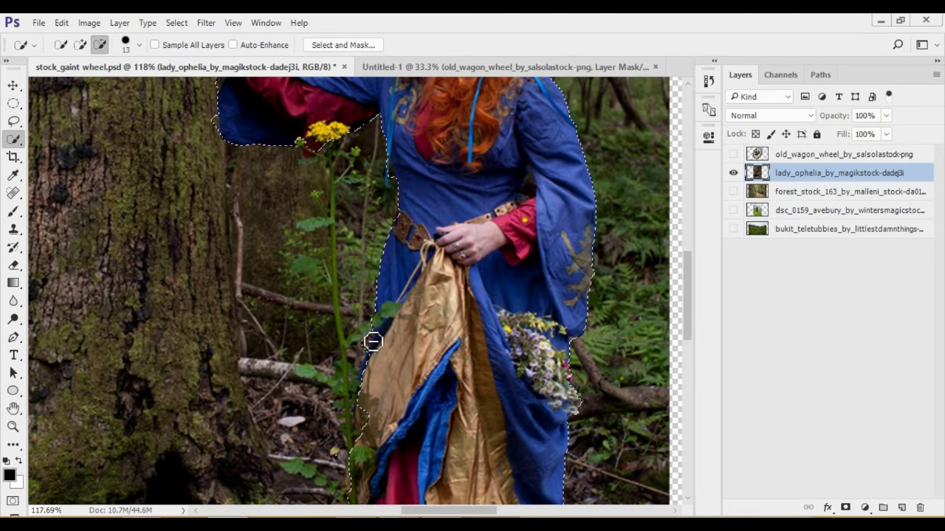
{"action": "scroll", "coordinate": [685, 299], "scroll_direction": "up", "scroll_amount": 3}
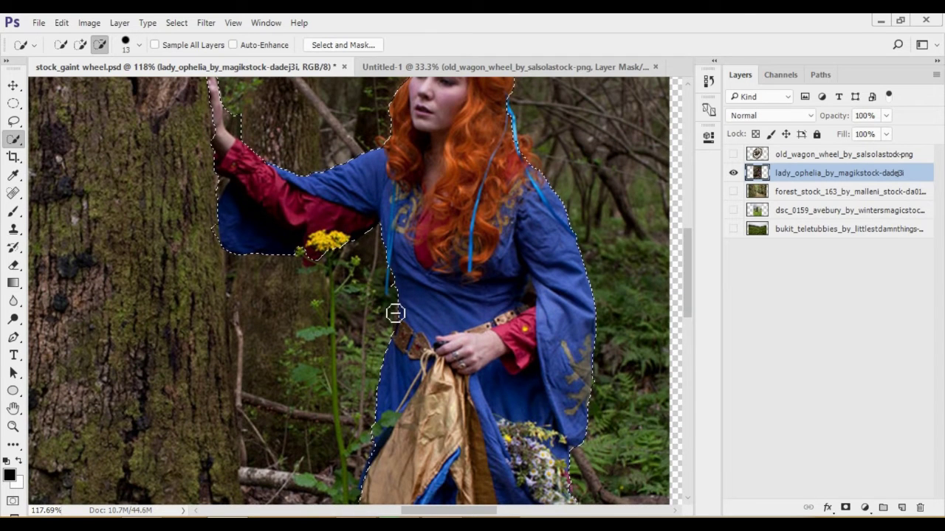
{"action": "left_click_drag", "start_coordinate": [238, 120], "coordinate": [243, 128]}
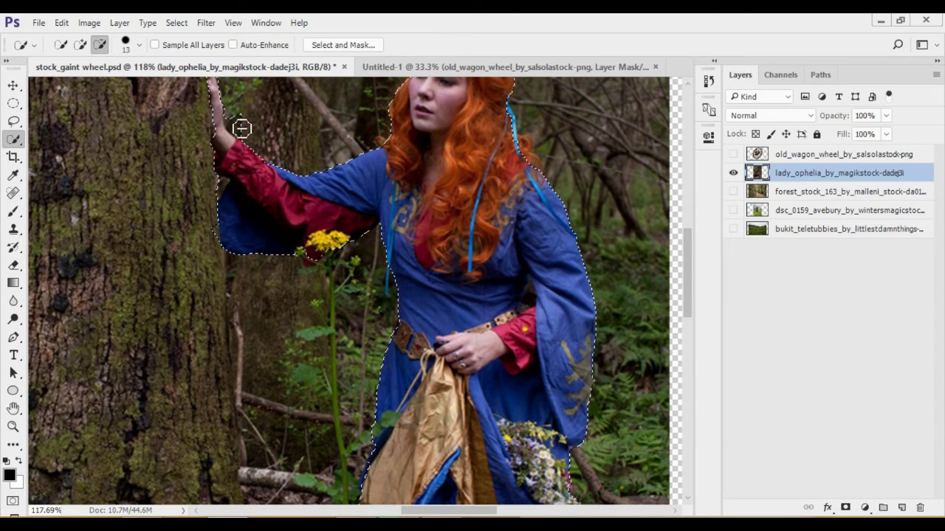
{"action": "left_click", "coordinate": [234, 128]}
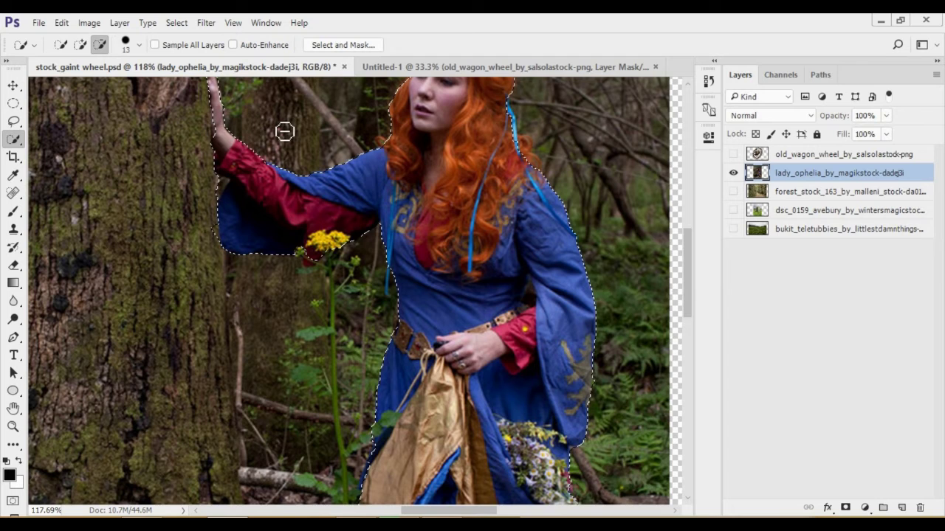
{"action": "left_click", "coordinate": [243, 126]}
{"action": "left_click", "coordinate": [213, 184]}
{"action": "left_click", "coordinate": [217, 189]}
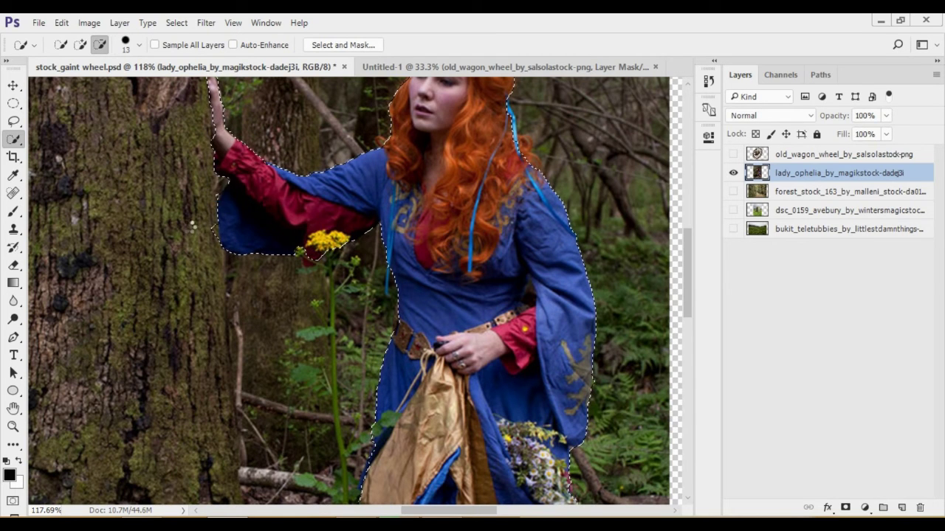
{"action": "left_click", "coordinate": [221, 199]}
{"action": "left_click_drag", "start_coordinate": [215, 233], "coordinate": [220, 253]}
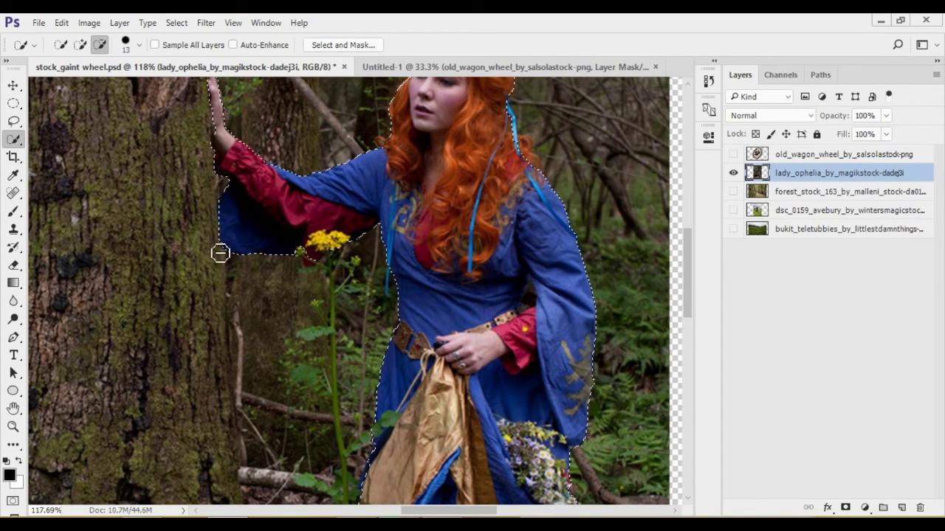
{"action": "left_click_drag", "start_coordinate": [688, 264], "coordinate": [688, 245]}
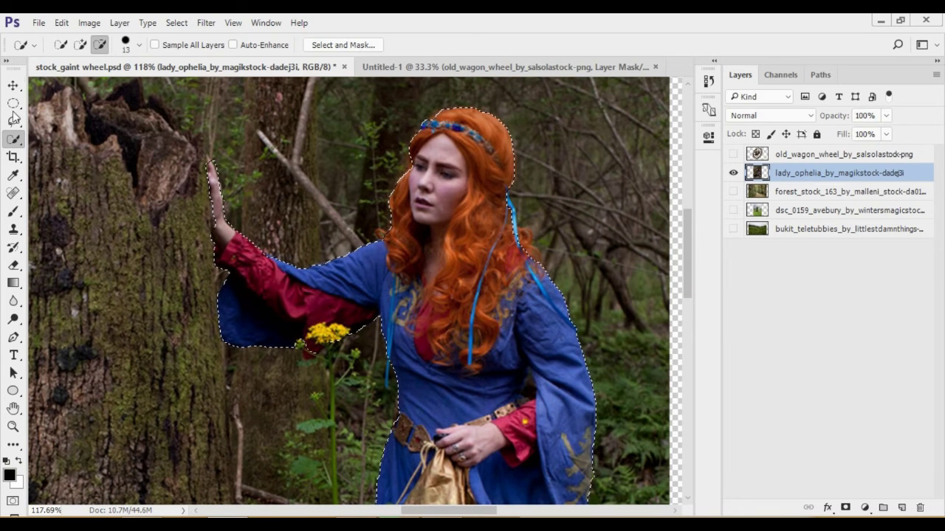
{"action": "left_click", "coordinate": [82, 43]}
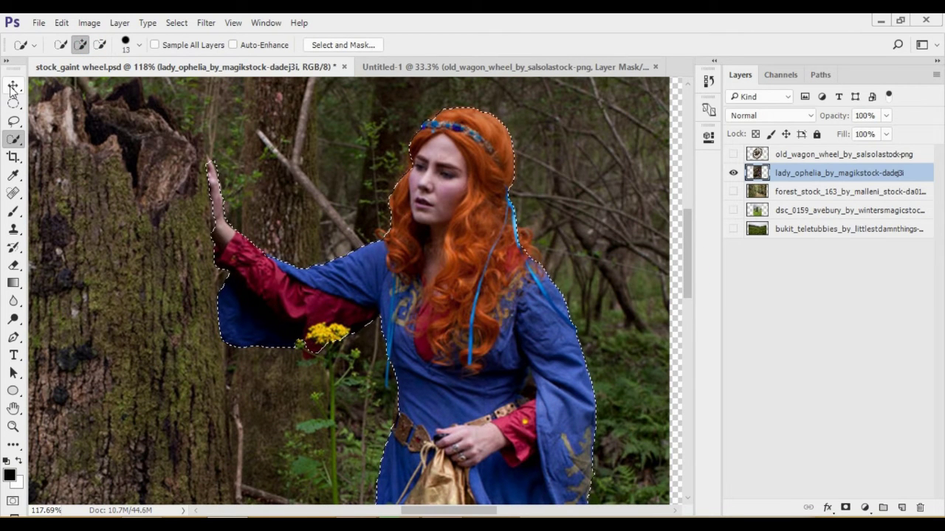
Step: Mask the woman out, apply the mask, and drag her into the forest scene
{"action": "key", "text": "v"}
{"action": "left_click", "coordinate": [845, 508]}
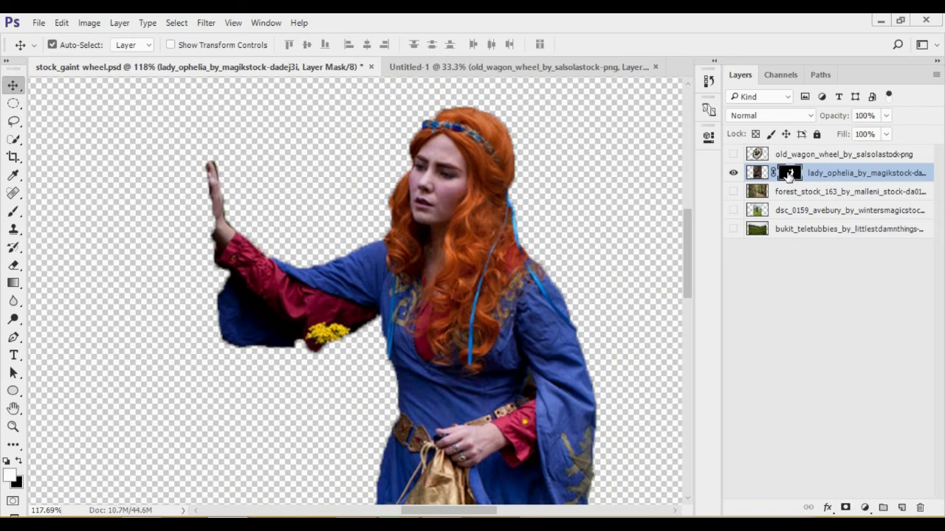
{"action": "right_click", "coordinate": [789, 174]}
{"action": "left_click", "coordinate": [804, 218]}
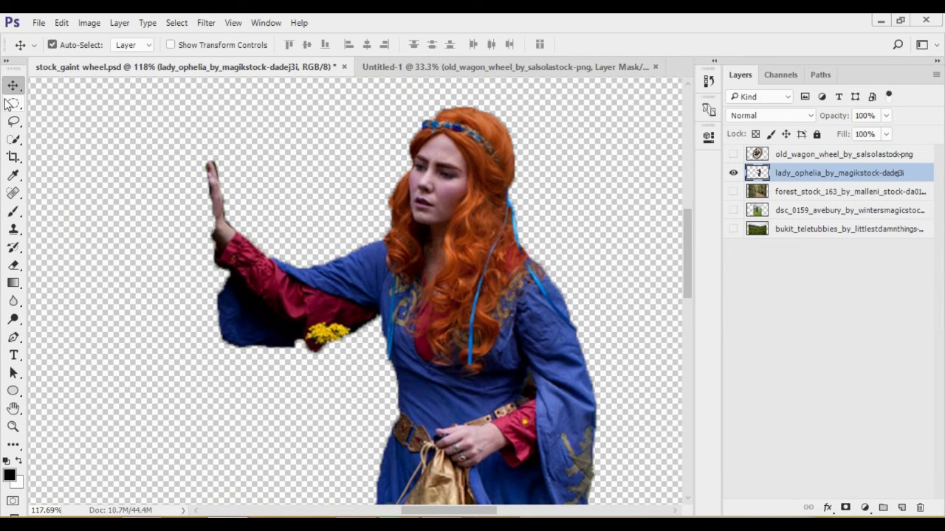
{"action": "key", "text": "ctrl+minus"}
{"action": "key", "text": "ctrl+minus"}
{"action": "key", "text": "ctrl+minus"}
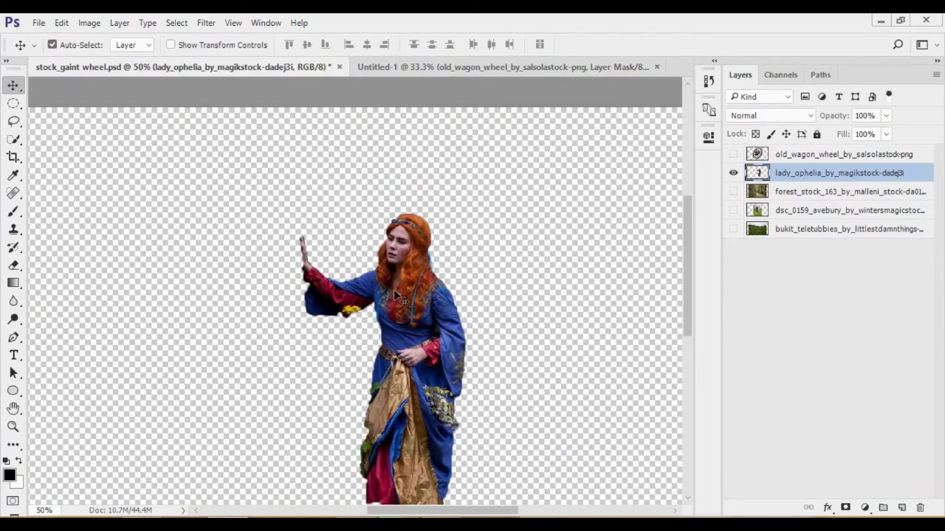
{"action": "left_click_drag", "start_coordinate": [393, 289], "coordinate": [365, 285]}
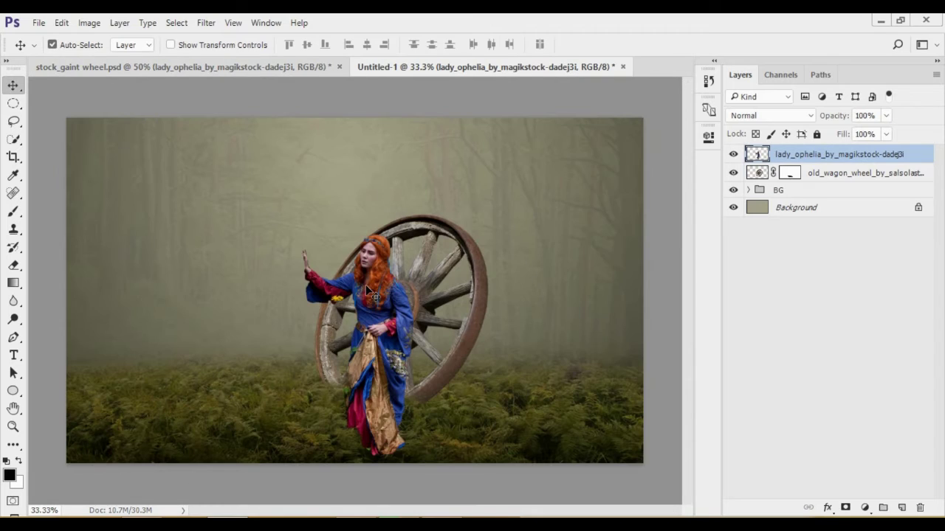
Step: Mirror the woman horizontally, shrink her to about 68%, and place her at the wheel's lower left
{"action": "left_click_drag", "start_coordinate": [374, 280], "coordinate": [355, 255]}
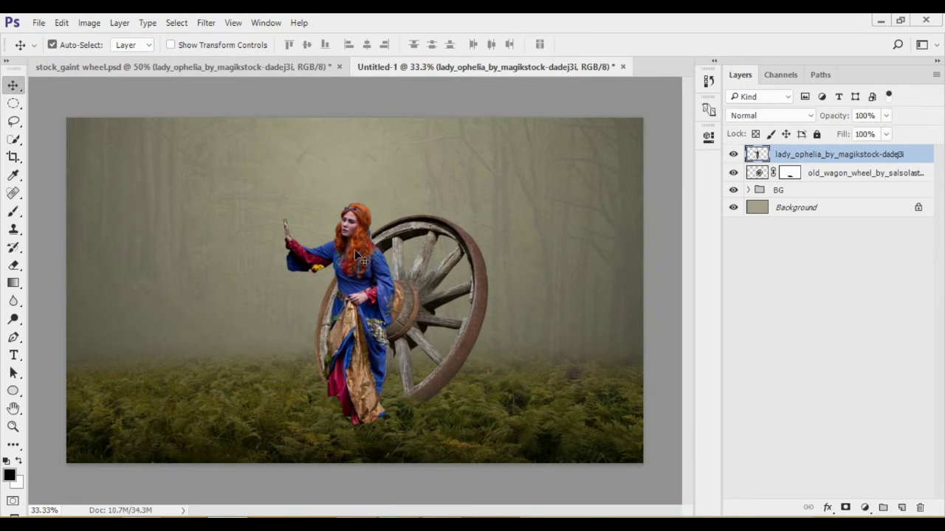
{"action": "key", "text": "ctrl+t"}
{"action": "right_click", "coordinate": [358, 257]}
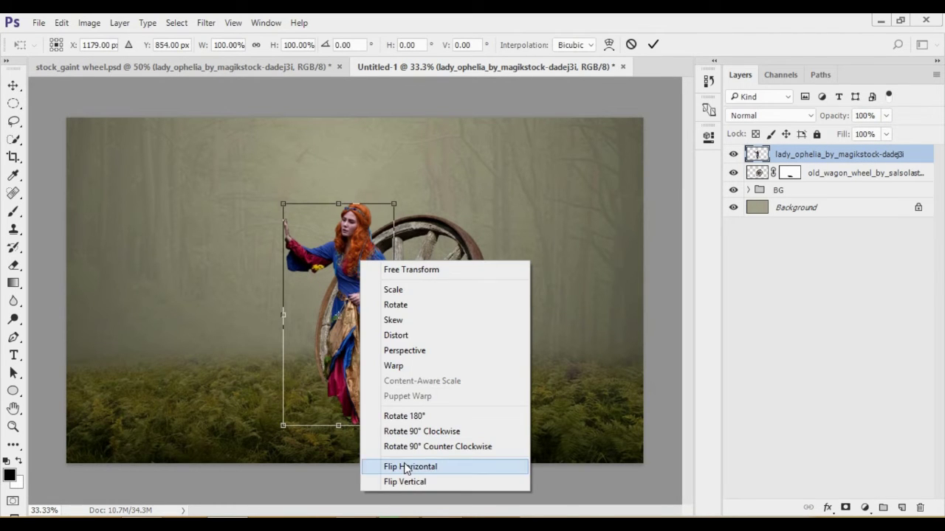
{"action": "left_click", "coordinate": [424, 467]}
{"action": "left_click_drag", "start_coordinate": [395, 200], "coordinate": [358, 276]}
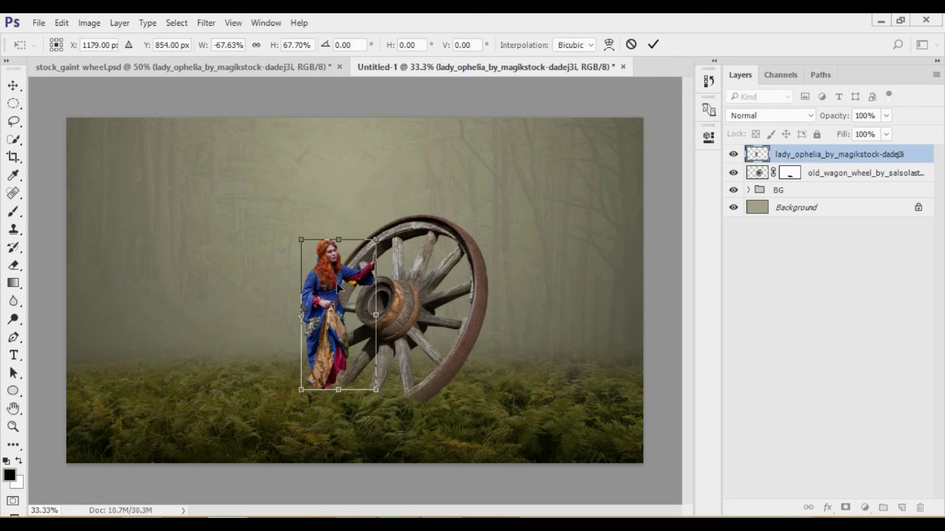
{"action": "left_click_drag", "start_coordinate": [318, 321], "coordinate": [342, 336]}
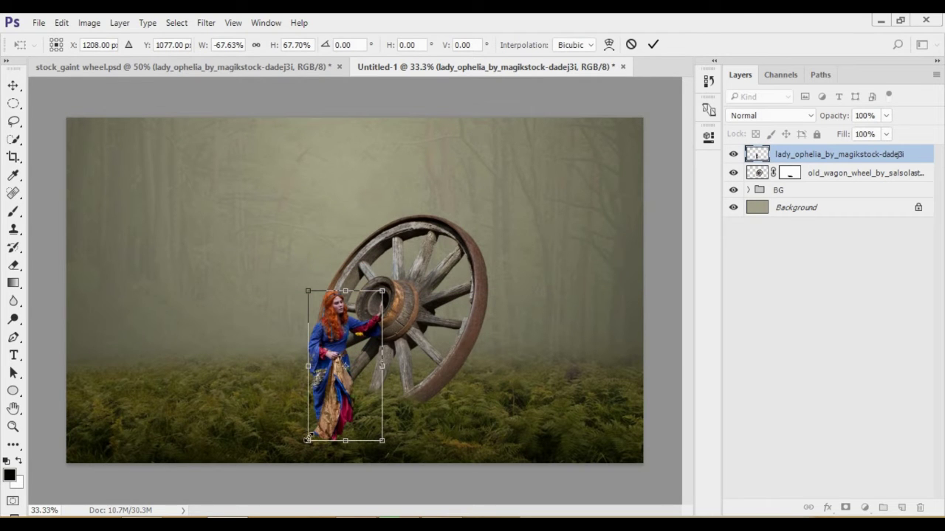
{"action": "left_click_drag", "start_coordinate": [307, 440], "coordinate": [313, 430]}
{"action": "key", "text": "Return"}
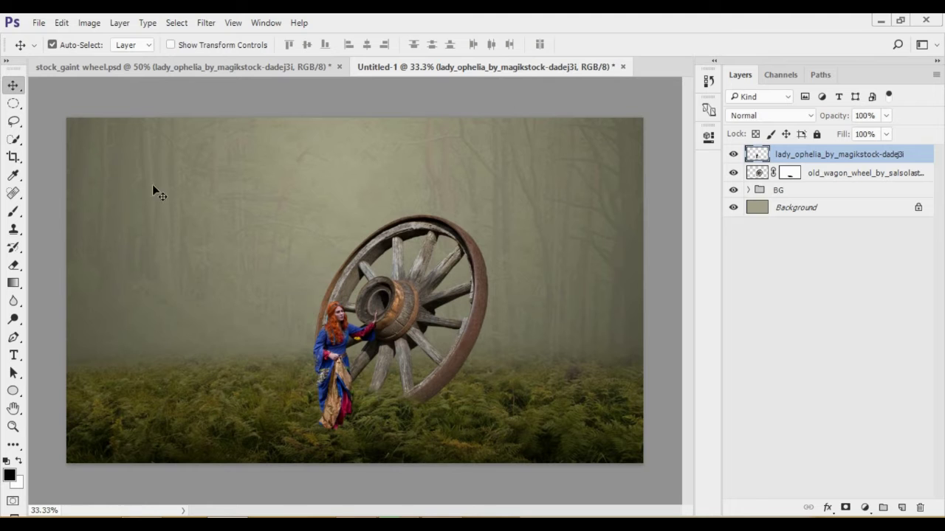
{"action": "left_click_drag", "start_coordinate": [336, 352], "coordinate": [344, 342]}
{"action": "key", "text": "Down"}
{"action": "key", "text": "Down"}
{"action": "key", "text": "Down"}
{"action": "key", "text": "Down"}
{"action": "key", "text": "Down"}
{"action": "key", "text": "Down"}
{"action": "key", "text": "Down"}
{"action": "key", "text": "Down"}
{"action": "key", "text": "Down"}
{"action": "key", "text": "Down"}
{"action": "key", "text": "Down"}
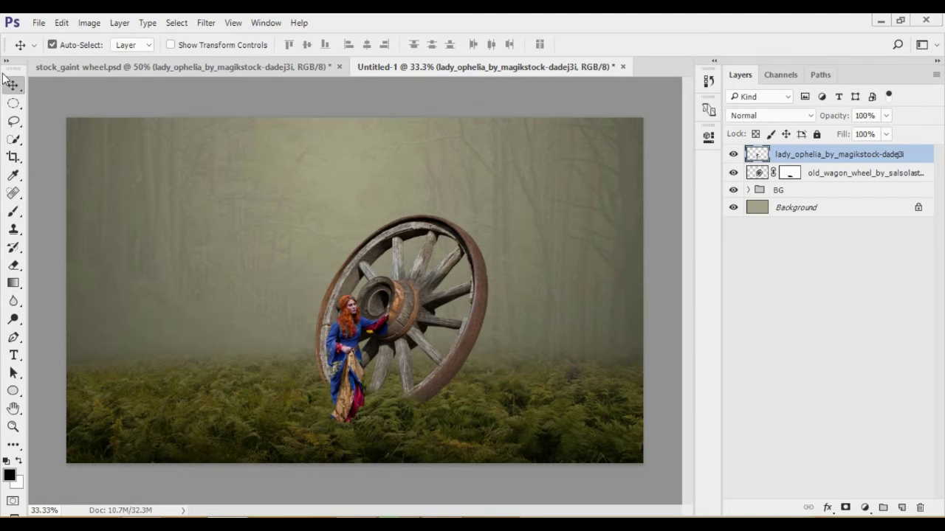
Step: Add a layer mask hiding the woman's dress hem in the ferns, then return to stock_gaint wheel.psd
{"action": "left_click", "coordinate": [13, 427]}
{"action": "left_click_drag", "start_coordinate": [331, 438], "coordinate": [366, 461]}
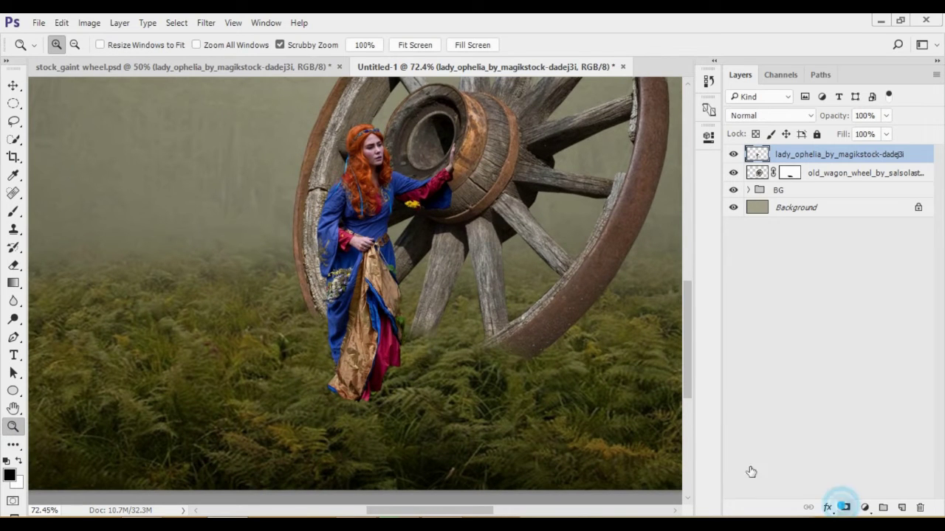
{"action": "left_click", "coordinate": [846, 507]}
{"action": "left_click", "coordinate": [13, 265]}
{"action": "left_click_drag", "start_coordinate": [336, 388], "coordinate": [421, 399]}
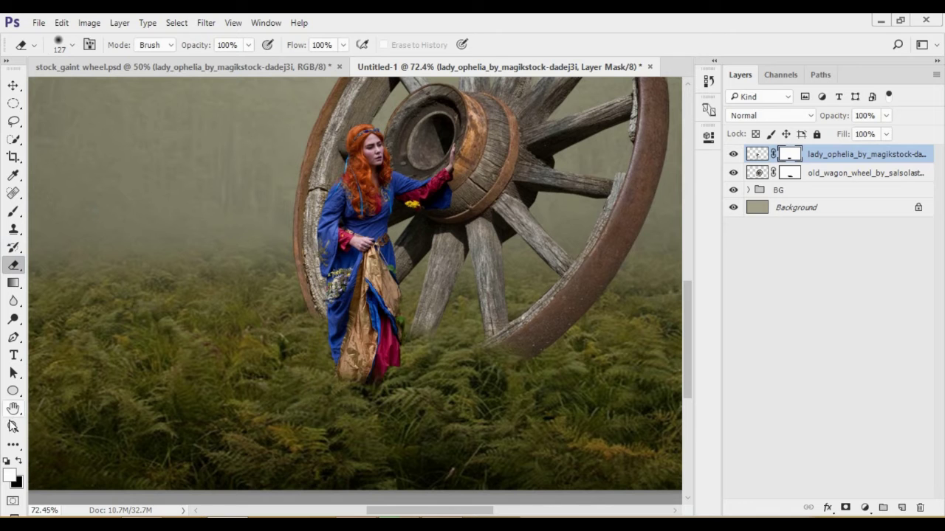
{"action": "left_click", "coordinate": [13, 427]}
{"action": "left_click_drag", "start_coordinate": [443, 291], "coordinate": [360, 272]}
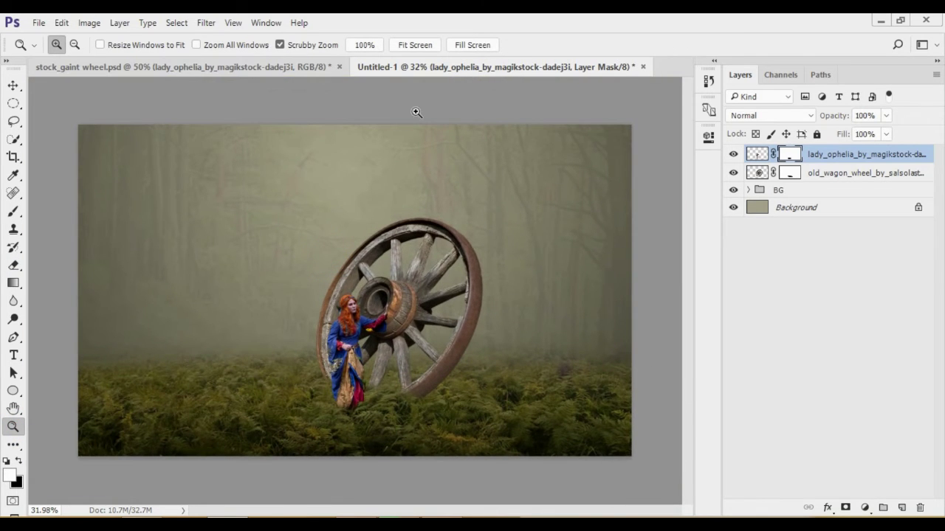
{"action": "left_click", "coordinate": [293, 67]}
Step: Hide lady_ophelia, show the standing stones photo, and quick-select the large stone with a 25 px brush
{"action": "left_click", "coordinate": [732, 173]}
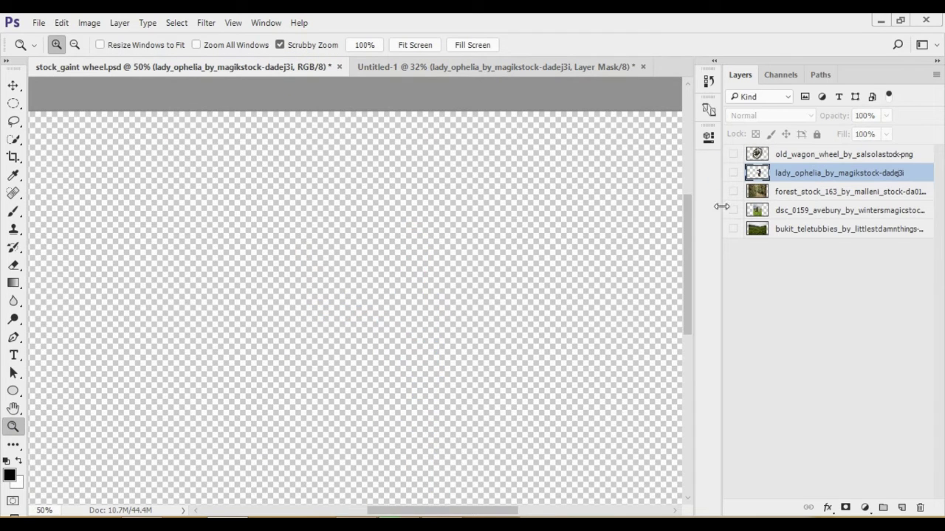
{"action": "left_click", "coordinate": [733, 211]}
{"action": "key", "text": "ctrl+minus"}
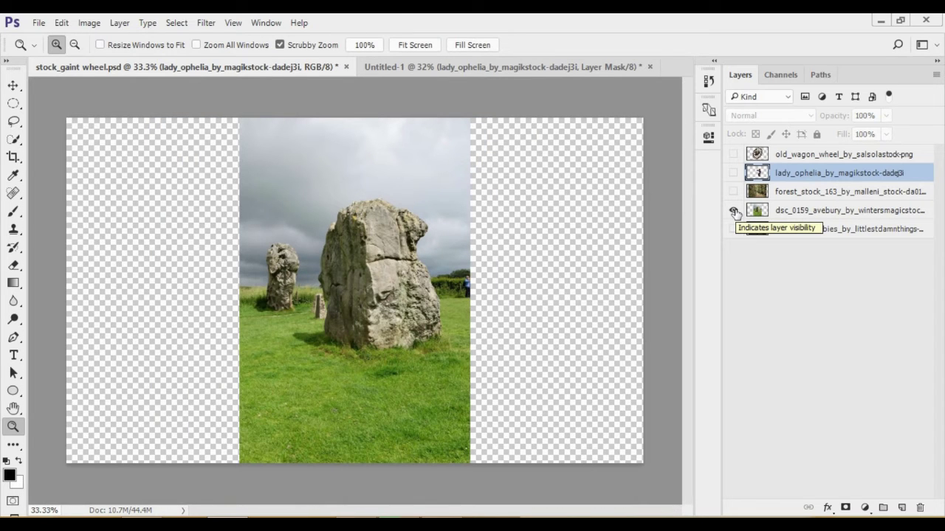
{"action": "left_click", "coordinate": [458, 287]}
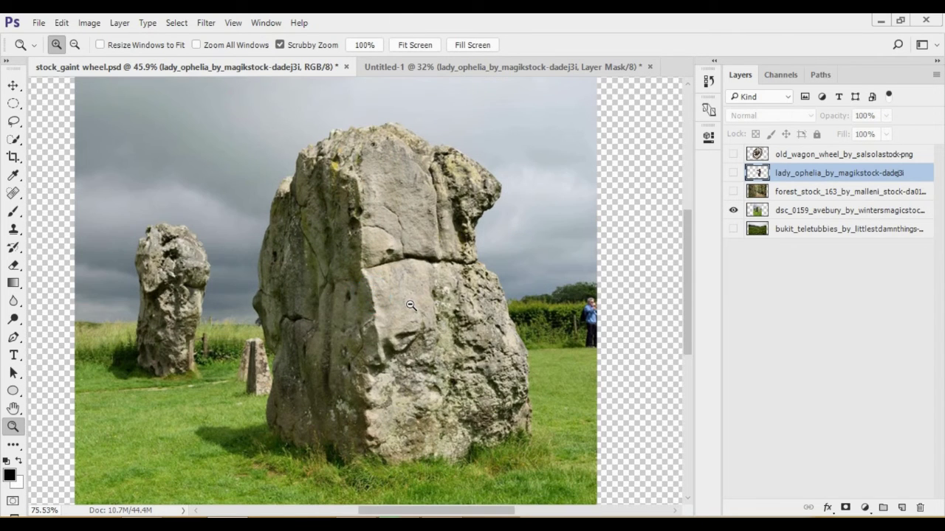
{"action": "left_click", "coordinate": [14, 140]}
{"action": "mouse_move", "coordinate": [337, 160]}
{"action": "left_mouse_down"}
{"action": "mouse_move", "coordinate": [313, 164]}
{"action": "mouse_move", "coordinate": [298, 305]}
{"action": "left_mouse_up"}
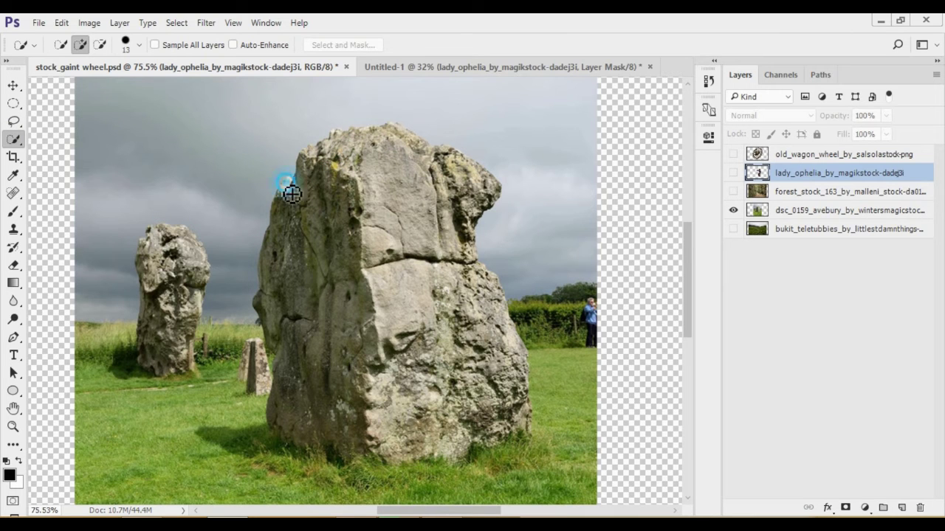
{"action": "left_click_drag", "start_coordinate": [362, 255], "coordinate": [318, 132]}
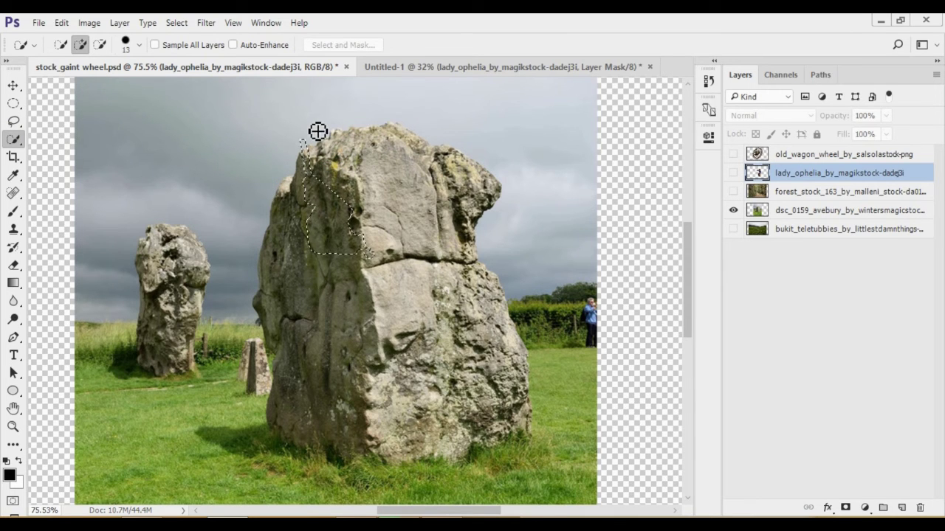
{"action": "left_click", "coordinate": [773, 211]}
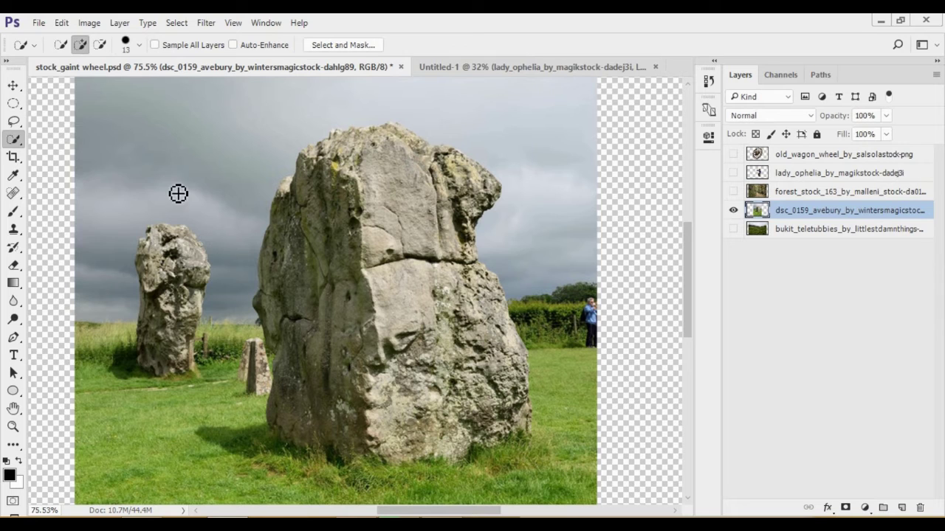
{"action": "left_click", "coordinate": [138, 45]}
{"action": "left_click_drag", "start_coordinate": [70, 73], "coordinate": [81, 74]}
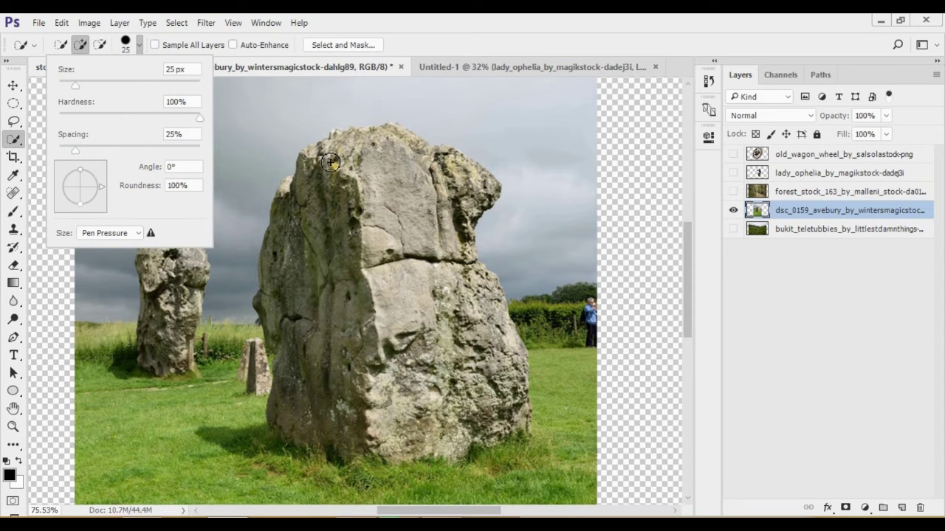
{"action": "left_click_drag", "start_coordinate": [314, 159], "coordinate": [313, 277]}
{"action": "mouse_move", "coordinate": [420, 206]}
{"action": "left_mouse_down"}
{"action": "mouse_move", "coordinate": [384, 158]}
{"action": "mouse_move", "coordinate": [344, 320]}
{"action": "mouse_move", "coordinate": [450, 383]}
{"action": "mouse_move", "coordinate": [460, 327]}
{"action": "mouse_move", "coordinate": [432, 432]}
{"action": "mouse_move", "coordinate": [495, 398]}
{"action": "mouse_move", "coordinate": [464, 284]}
{"action": "left_mouse_up"}
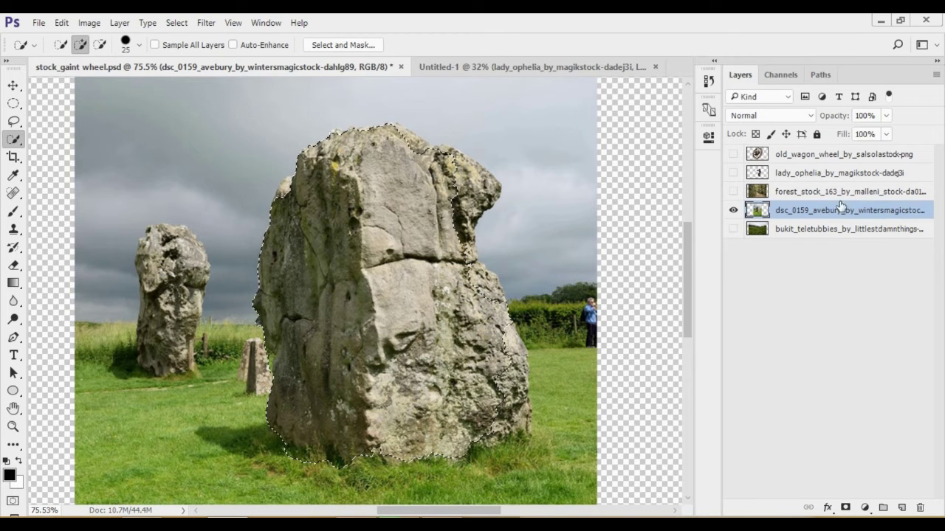
Step: Mask the stone out, apply the mask, and drag the cut-out into the forest composition
{"action": "left_click", "coordinate": [845, 508]}
{"action": "left_click", "coordinate": [788, 212]}
{"action": "right_click", "coordinate": [788, 212]}
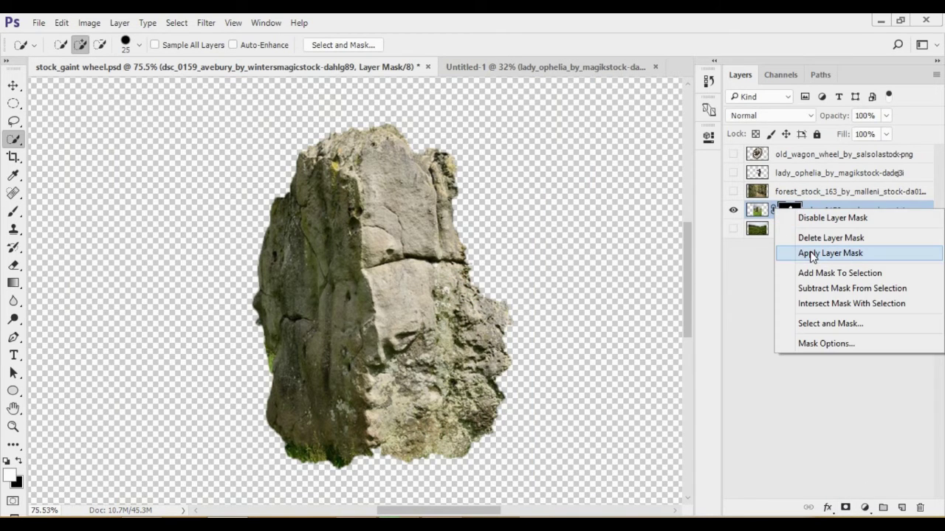
{"action": "left_click", "coordinate": [810, 255]}
{"action": "left_click", "coordinate": [12, 85]}
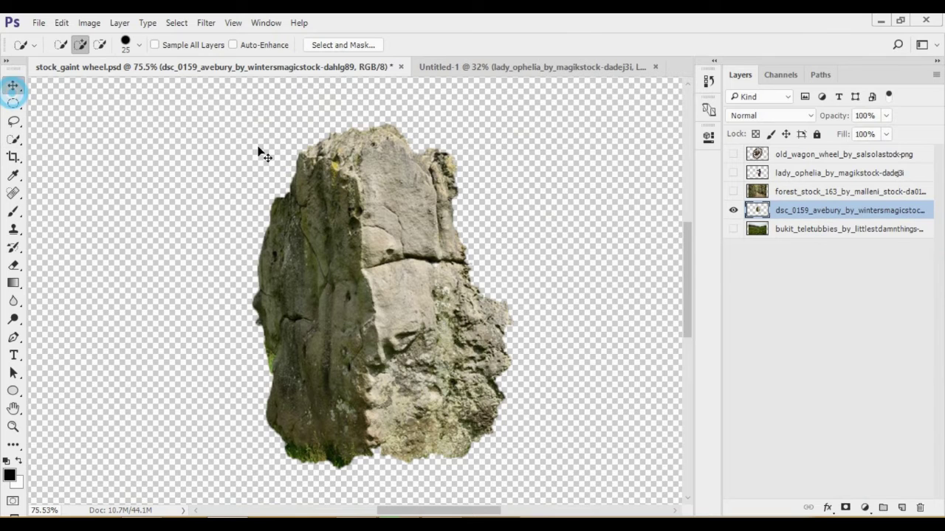
{"action": "mouse_move", "coordinate": [260, 152]}
{"action": "left_mouse_down"}
{"action": "mouse_move", "coordinate": [441, 73]}
{"action": "mouse_move", "coordinate": [378, 258]}
{"action": "left_mouse_up"}
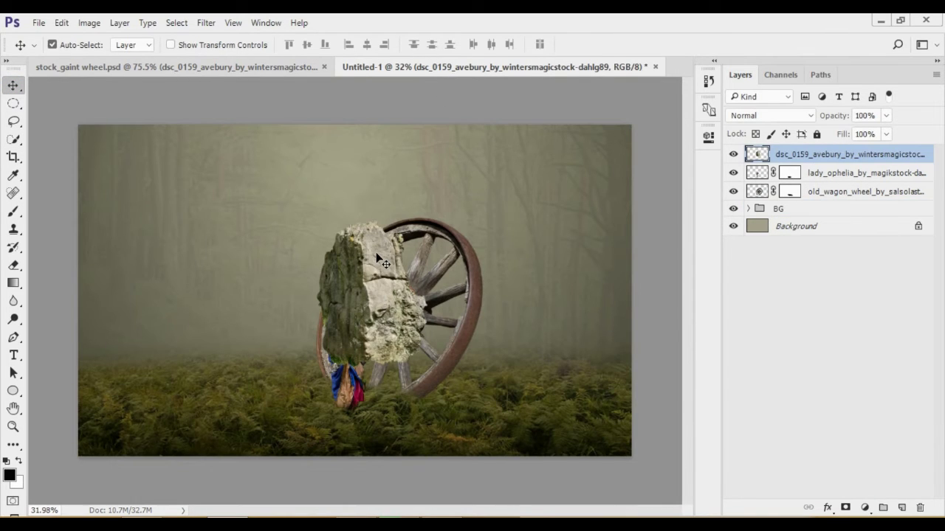
Step: Move the stone to the right of the wheel and zoom in on it
{"action": "key", "text": "ctrl+t"}
{"action": "mouse_move", "coordinate": [392, 315]}
{"action": "left_mouse_down"}
{"action": "mouse_move", "coordinate": [568, 309]}
{"action": "mouse_move", "coordinate": [568, 295]}
{"action": "left_mouse_up"}
{"action": "key", "text": "Return"}
{"action": "left_click", "coordinate": [13, 426]}
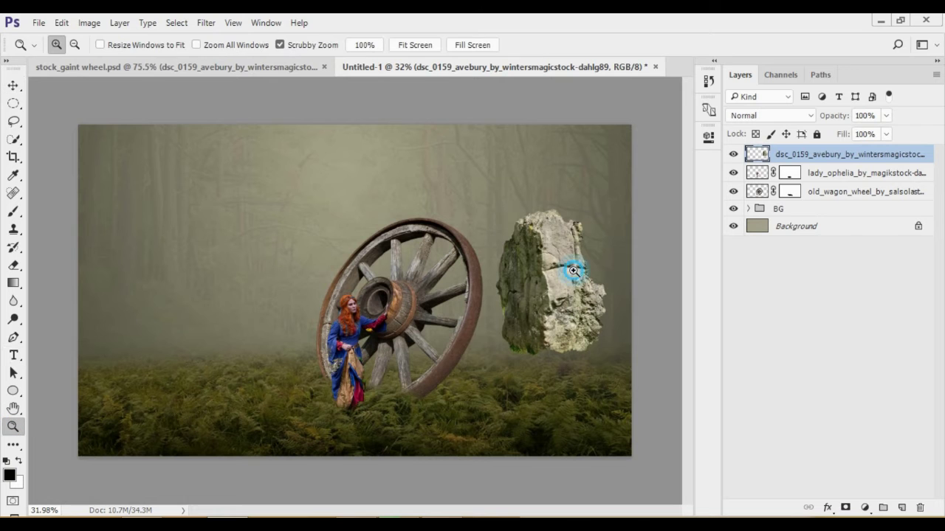
{"action": "left_click_drag", "start_coordinate": [545, 262], "coordinate": [656, 312]}
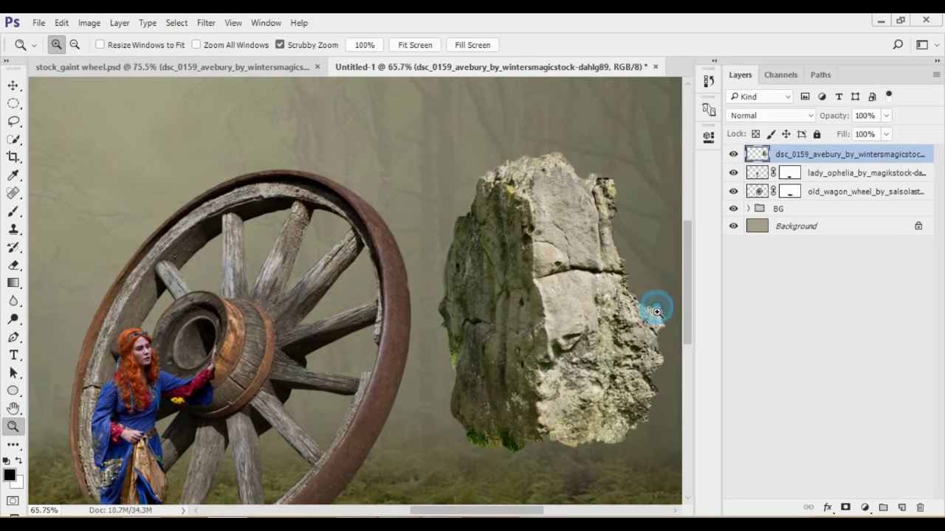
{"action": "left_click_drag", "start_coordinate": [436, 515], "coordinate": [461, 518]}
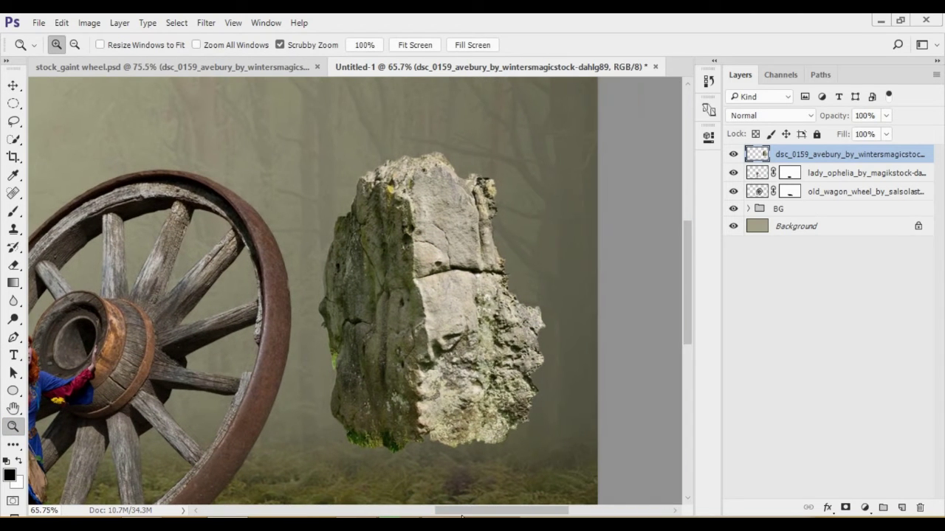
Step: Cut the stone down to a lassoed narrow slab and place it against the wheel
{"action": "left_click", "coordinate": [14, 122]}
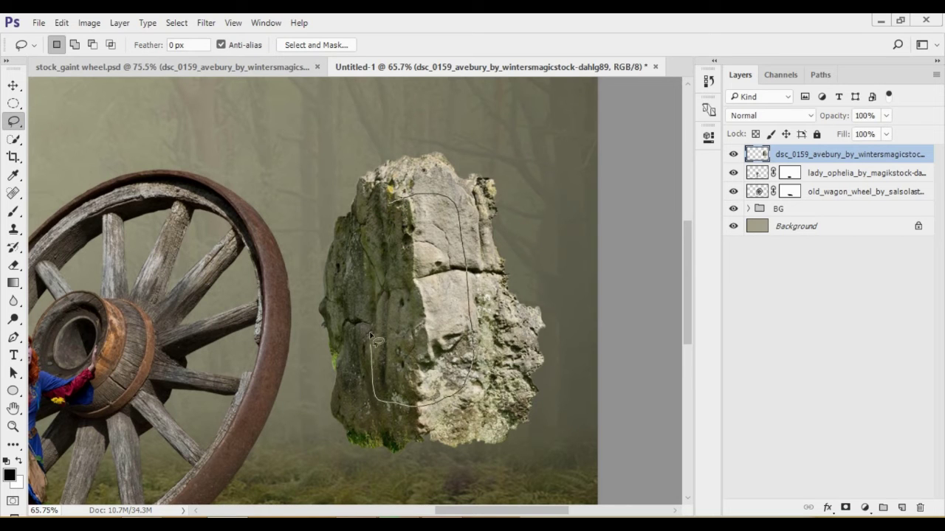
{"action": "left_click_drag", "start_coordinate": [384, 229], "coordinate": [388, 204]}
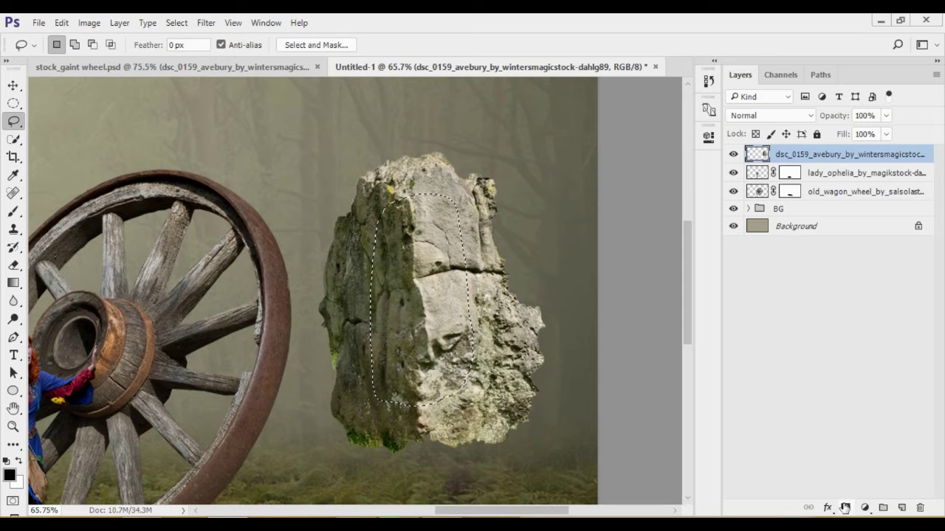
{"action": "left_click", "coordinate": [845, 507]}
{"action": "right_click", "coordinate": [791, 156]}
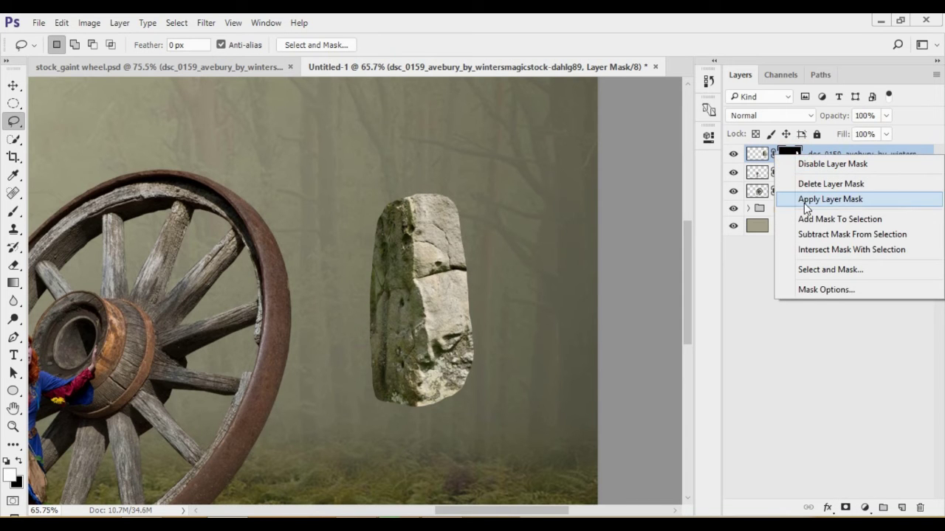
{"action": "left_click", "coordinate": [827, 200]}
{"action": "key", "text": "ctrl+minus"}
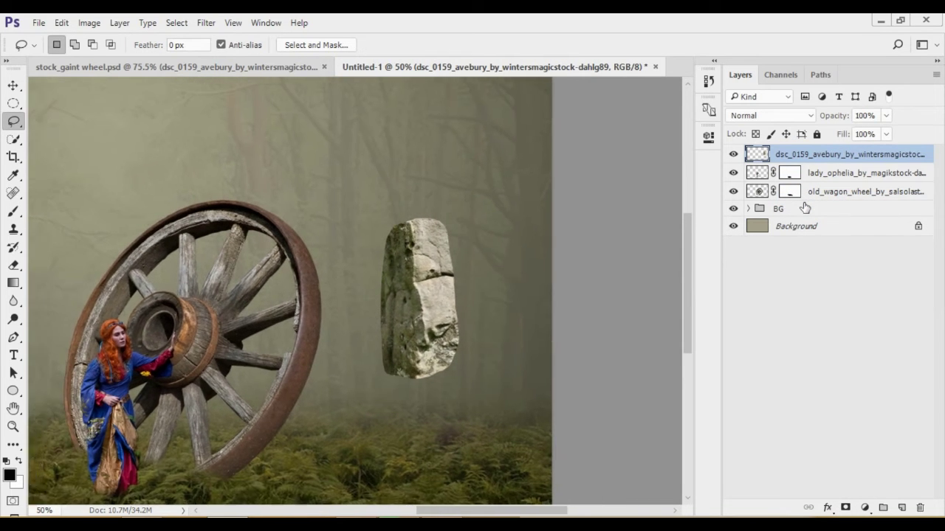
{"action": "key", "text": "ctrl+0"}
{"action": "left_click", "coordinate": [14, 85]}
{"action": "mouse_move", "coordinate": [564, 273]}
{"action": "left_mouse_down"}
{"action": "mouse_move", "coordinate": [499, 291]}
{"action": "mouse_move", "coordinate": [454, 322]}
{"action": "left_mouse_up"}
Step: Move the stone layer behind the wheel and rotate it into place beneath the wheel
{"action": "left_click_drag", "start_coordinate": [806, 156], "coordinate": [795, 200]}
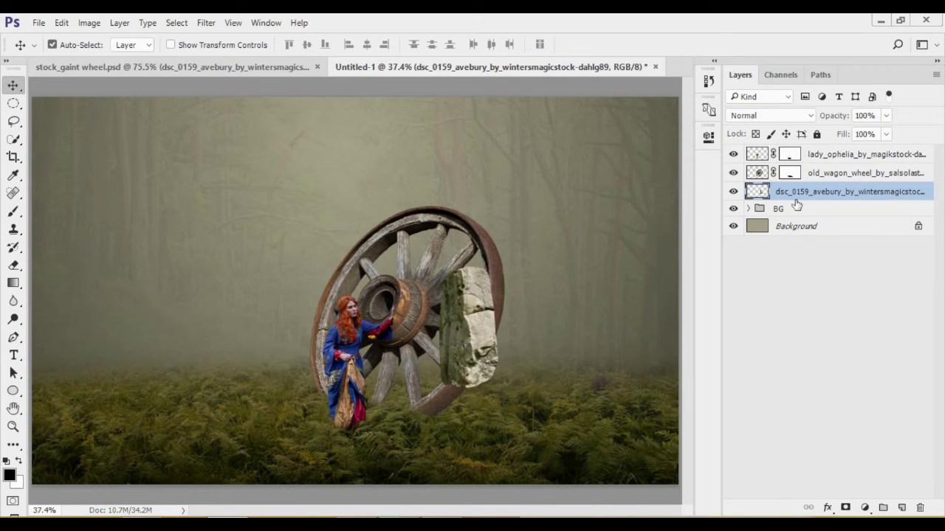
{"action": "key", "text": "ctrl+t"}
{"action": "left_click_drag", "start_coordinate": [532, 258], "coordinate": [457, 237]}
{"action": "left_click_drag", "start_coordinate": [484, 328], "coordinate": [465, 336]}
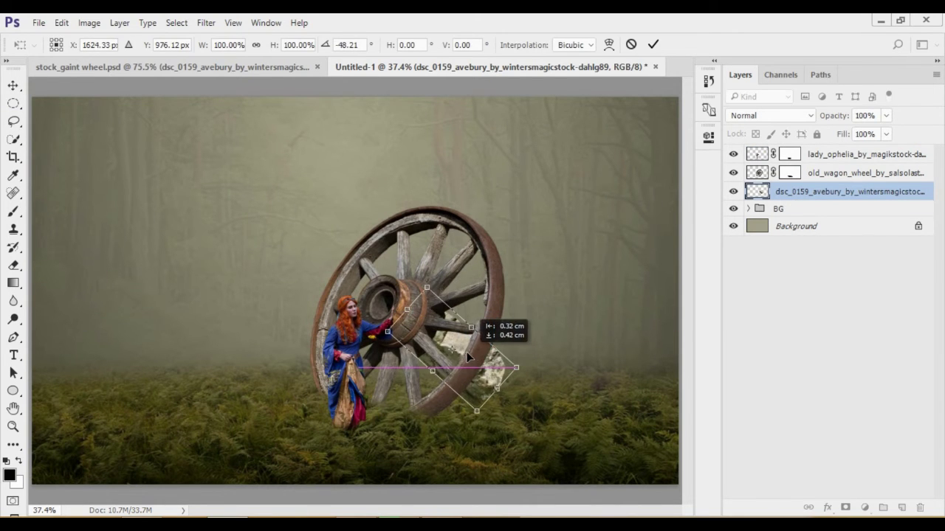
{"action": "left_click_drag", "start_coordinate": [516, 402], "coordinate": [510, 417]}
{"action": "left_click_drag", "start_coordinate": [452, 362], "coordinate": [457, 371]}
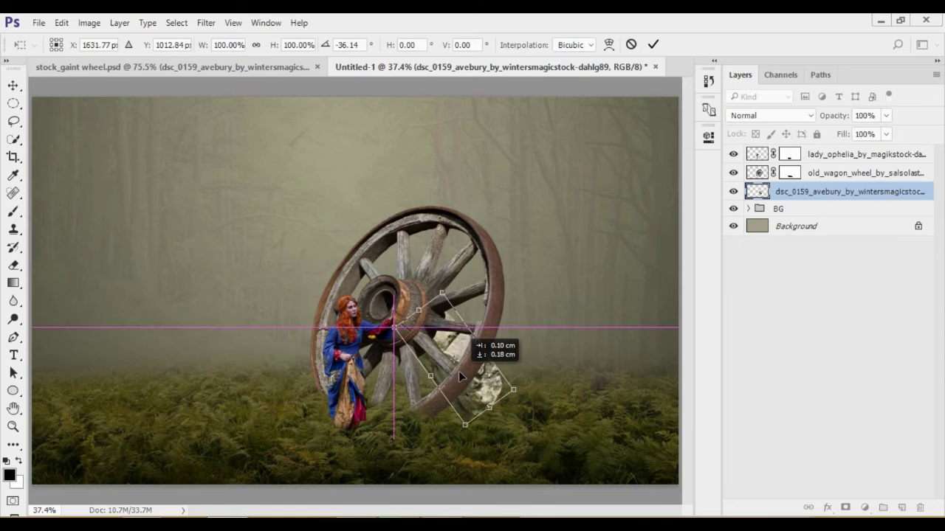
{"action": "key", "text": "Return"}
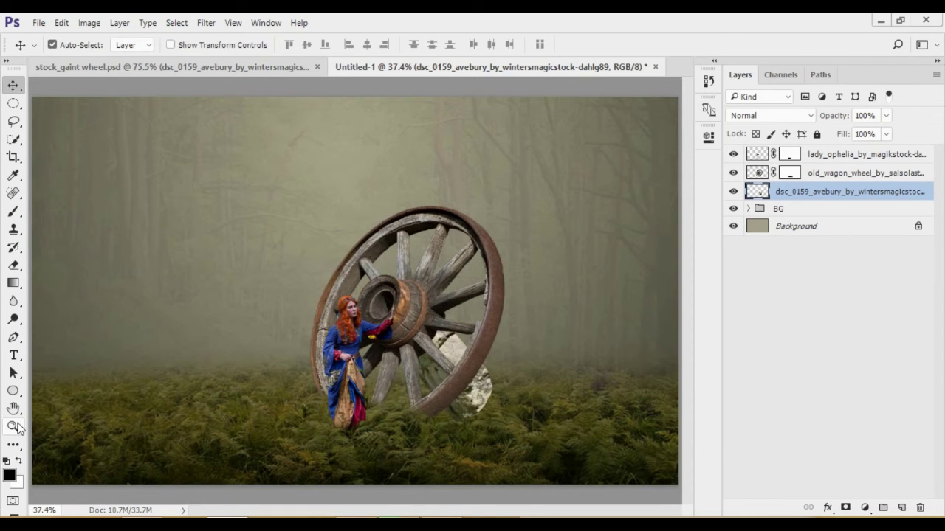
Step: Zoom in on the wheel's lower right and refine the stone to stand nearly upright at -2.07°
{"action": "left_click", "coordinate": [13, 426]}
{"action": "mouse_move", "coordinate": [478, 428]}
{"action": "left_mouse_down"}
{"action": "mouse_move", "coordinate": [509, 429]}
{"action": "mouse_move", "coordinate": [498, 424]}
{"action": "left_mouse_up"}
{"action": "key", "text": "ctrl+t"}
{"action": "left_click_drag", "start_coordinate": [542, 200], "coordinate": [540, 182]}
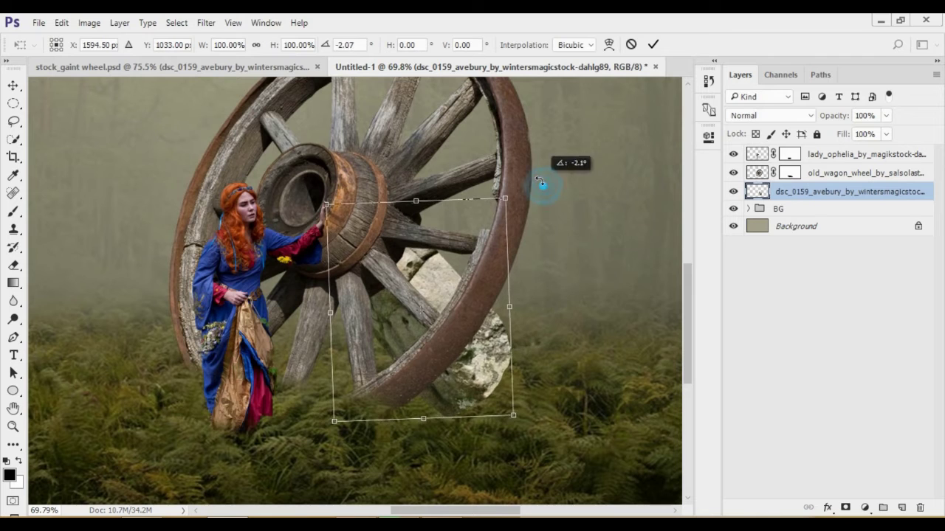
{"action": "left_click_drag", "start_coordinate": [449, 312], "coordinate": [460, 301]}
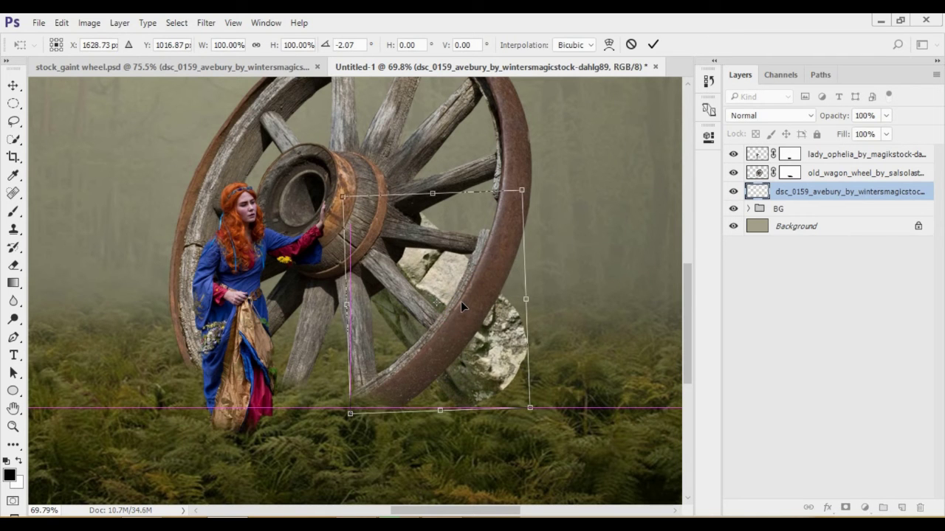
{"action": "left_click_drag", "start_coordinate": [421, 235], "coordinate": [426, 238]}
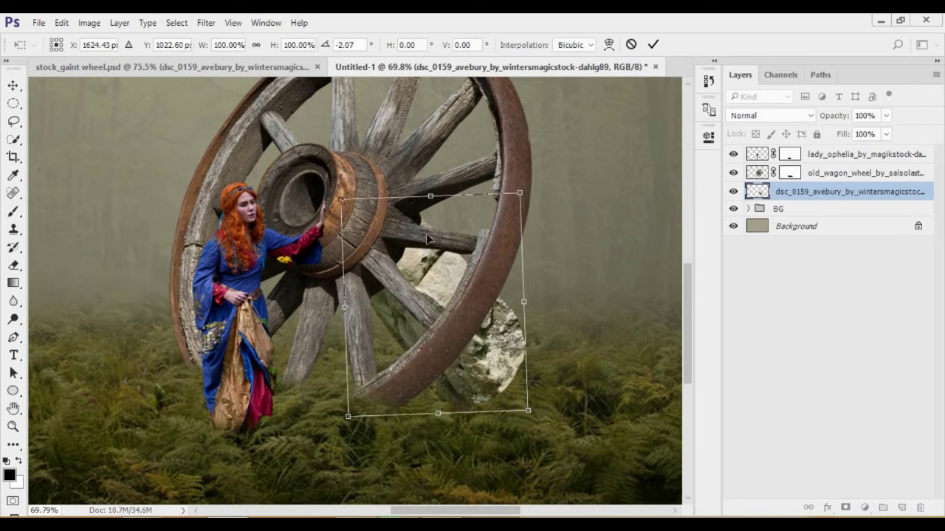
{"action": "left_click", "coordinate": [653, 45]}
{"action": "key", "text": "z"}
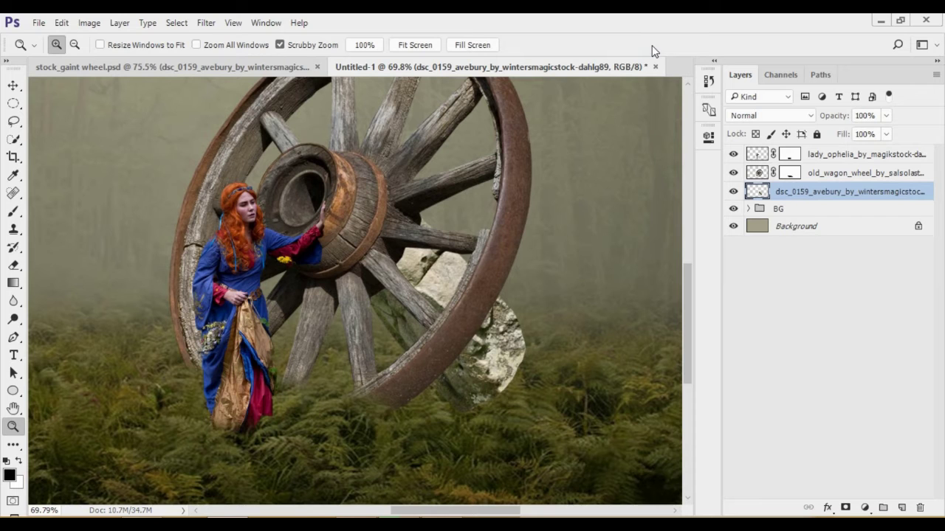
{"action": "left_click", "coordinate": [90, 22]}
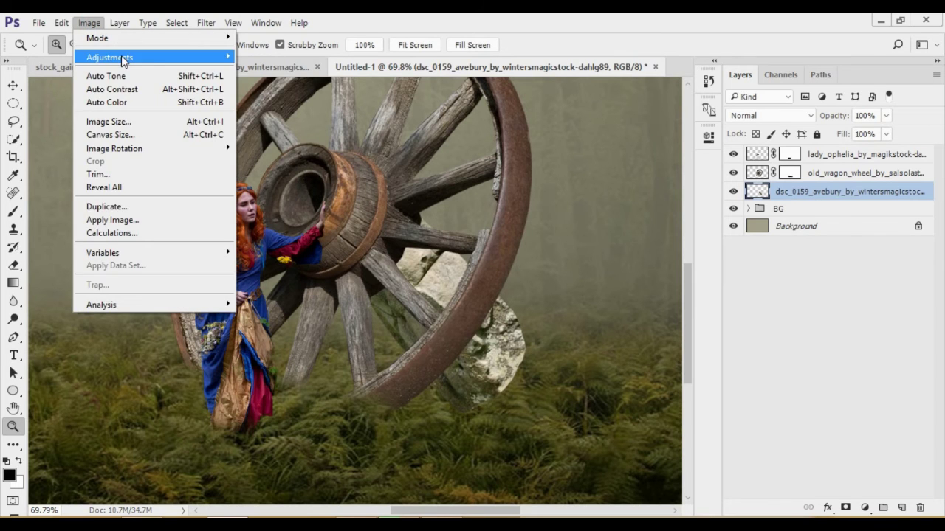
Step: Darken the rock with Brightness/Contrast brightness -83
{"action": "mouse_move", "coordinate": [110, 57]}
{"action": "left_click", "coordinate": [281, 58]}
{"action": "type", "text": "-83"}
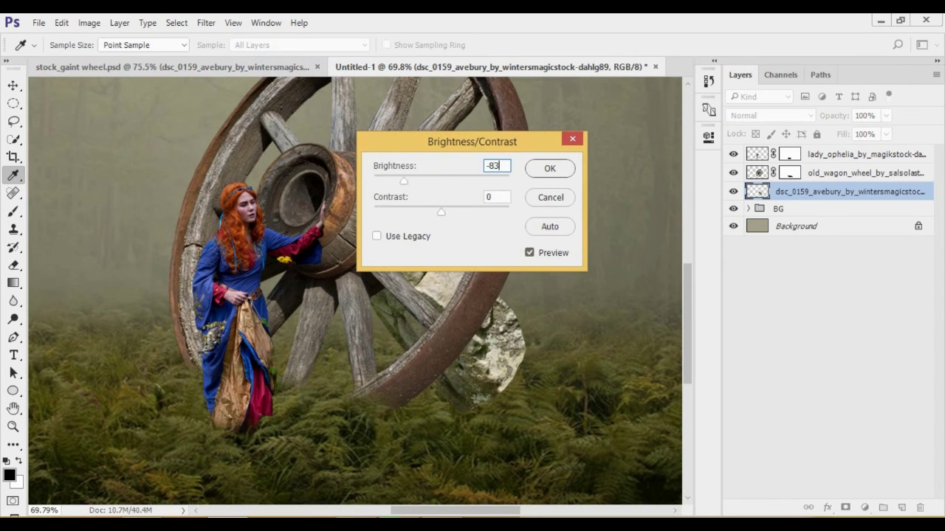
{"action": "left_click", "coordinate": [546, 172]}
{"action": "key", "text": "z"}
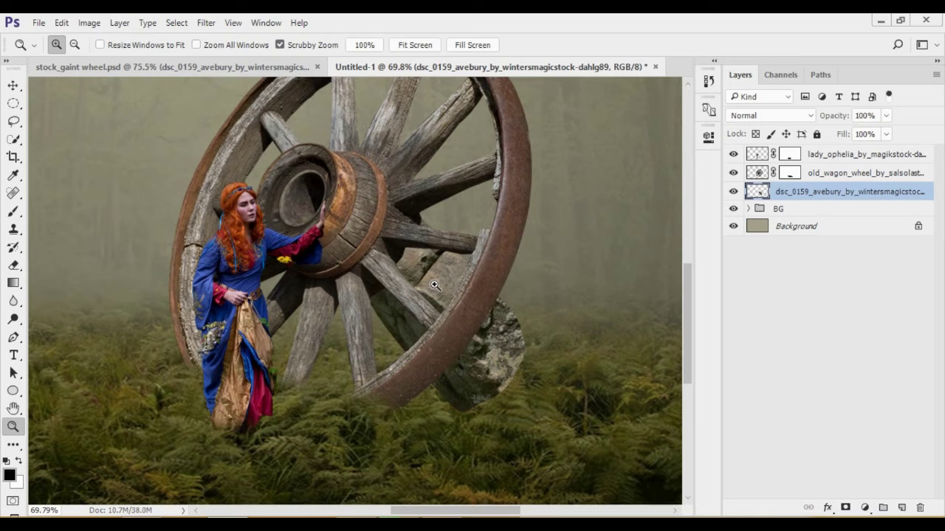
Step: Add a layer mask and drag black gradients upward to fade the rock's base into the ferns
{"action": "left_click", "coordinate": [845, 508]}
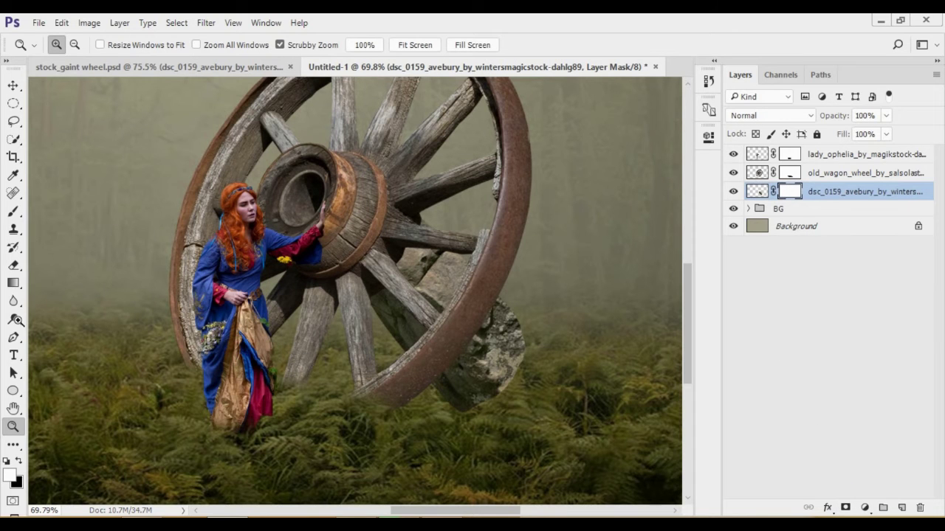
{"action": "left_click", "coordinate": [14, 283]}
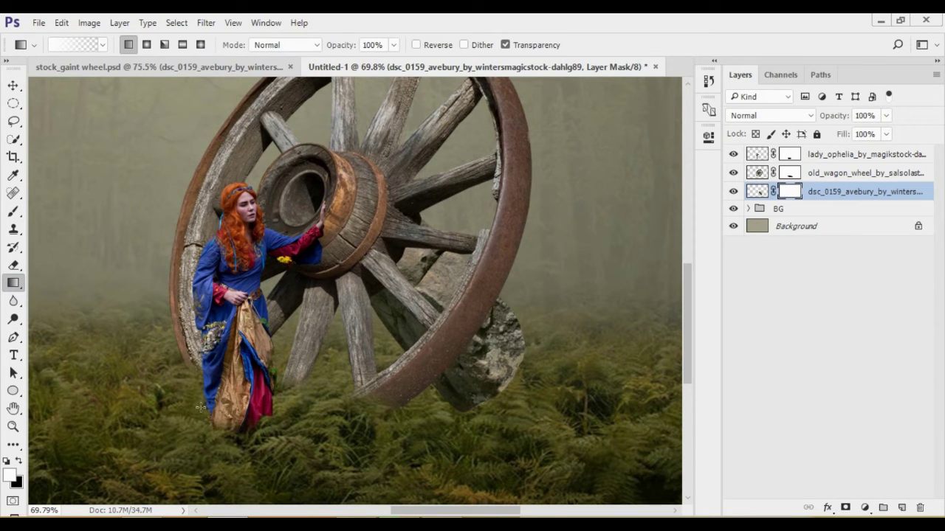
{"action": "left_click", "coordinate": [20, 459]}
{"action": "left_click_drag", "start_coordinate": [502, 404], "coordinate": [502, 324]}
{"action": "left_click_drag", "start_coordinate": [506, 359], "coordinate": [509, 314]}
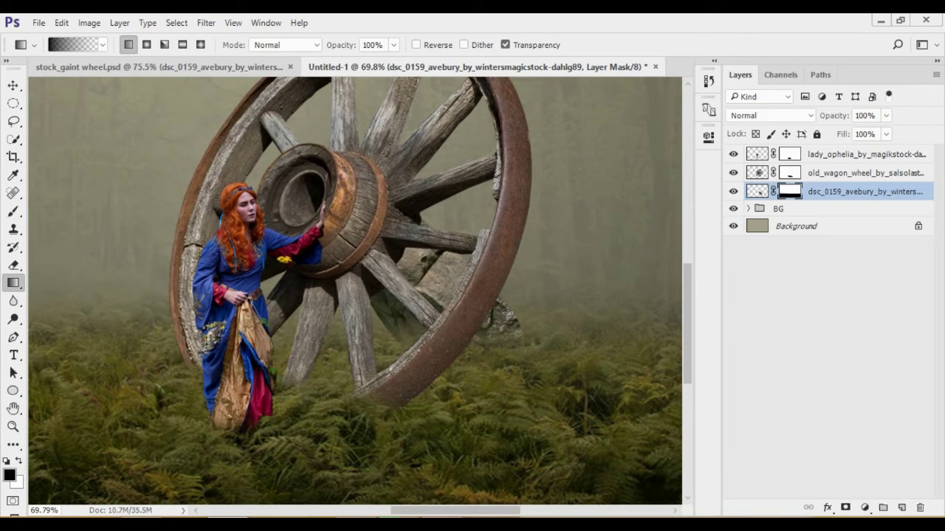
{"action": "key", "text": "ctrl+0"}
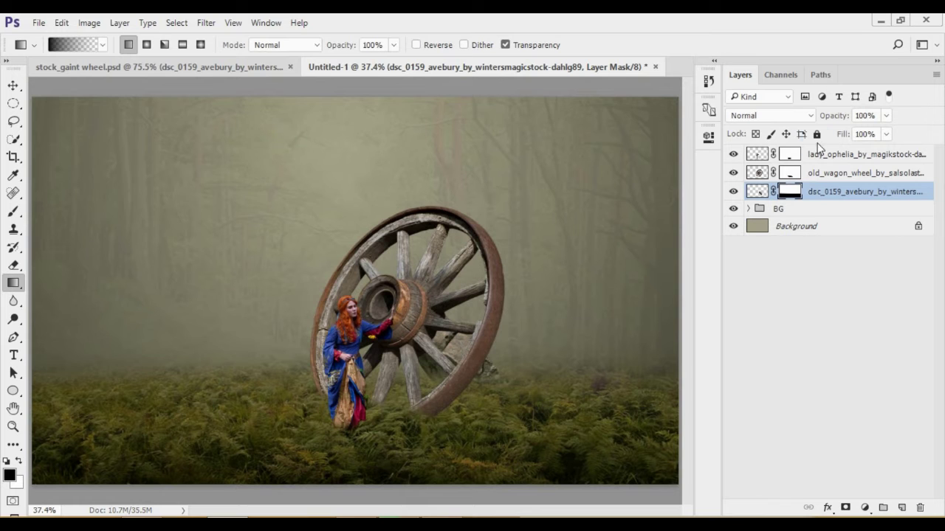
Step: Add a Deep Yellow Photo Filter at 25% density above lady_ophelia, plus a new empty layer on top
{"action": "left_click", "coordinate": [819, 154]}
{"action": "left_click", "coordinate": [863, 506]}
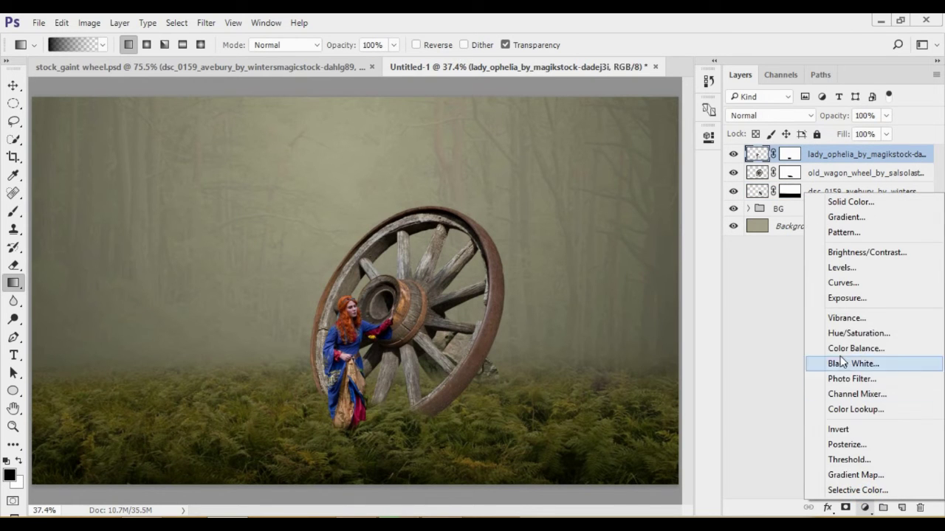
{"action": "left_click", "coordinate": [857, 378]}
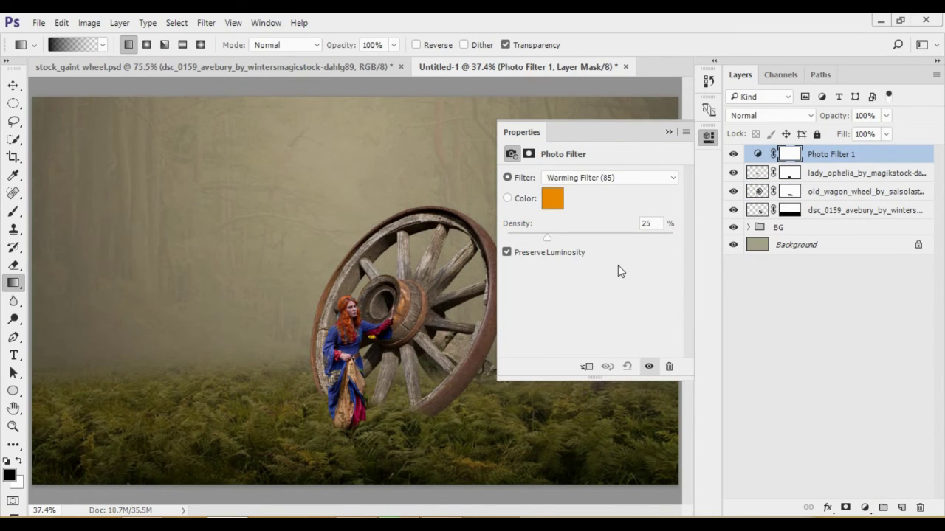
{"action": "left_click", "coordinate": [607, 178]}
{"action": "left_click", "coordinate": [581, 402]}
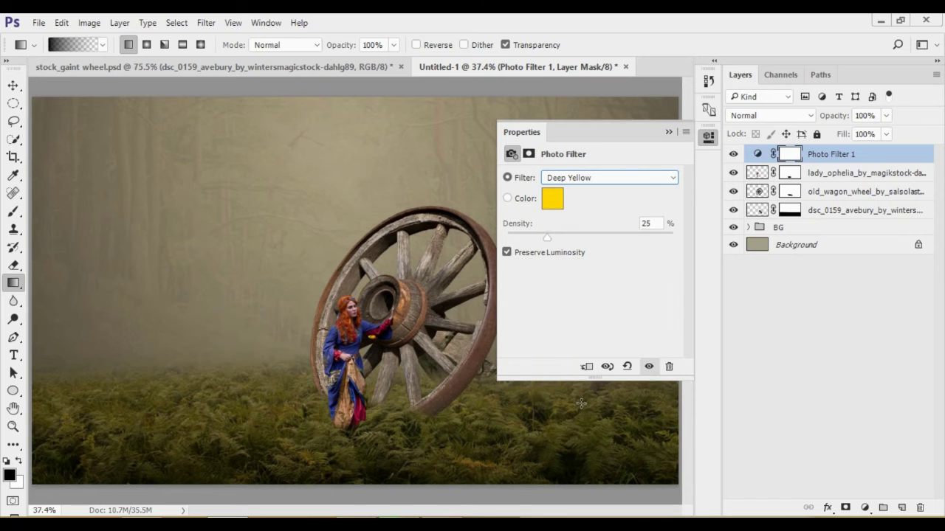
{"action": "left_click", "coordinate": [668, 133]}
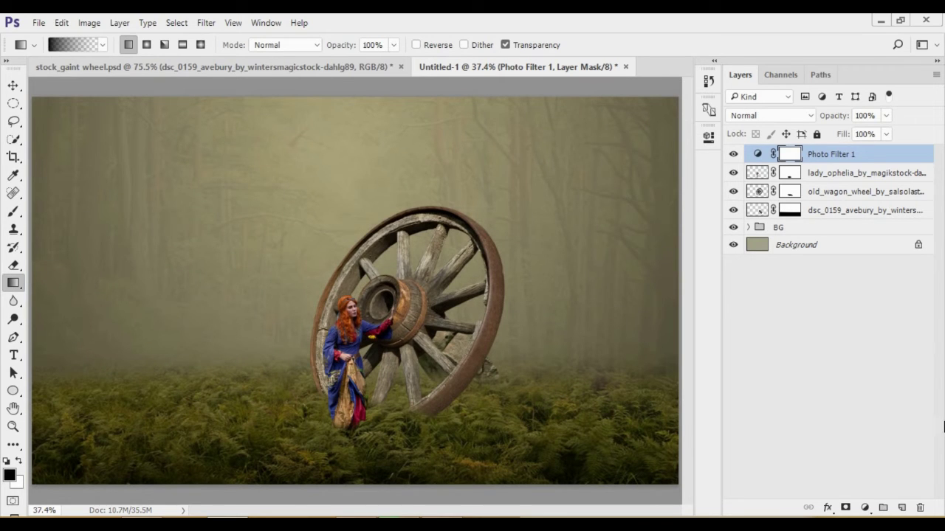
{"action": "left_click", "coordinate": [901, 507]}
Step: Dab a soft round white glow near the top and lower its layer opacity to 72%
{"action": "left_click", "coordinate": [14, 211]}
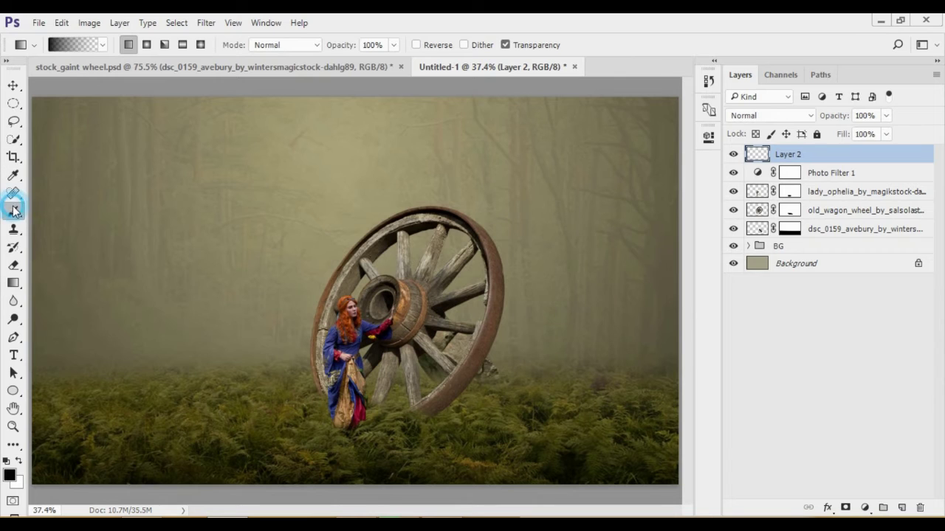
{"action": "left_click", "coordinate": [18, 463]}
{"action": "right_click", "coordinate": [215, 197]}
{"action": "left_click", "coordinate": [233, 291]}
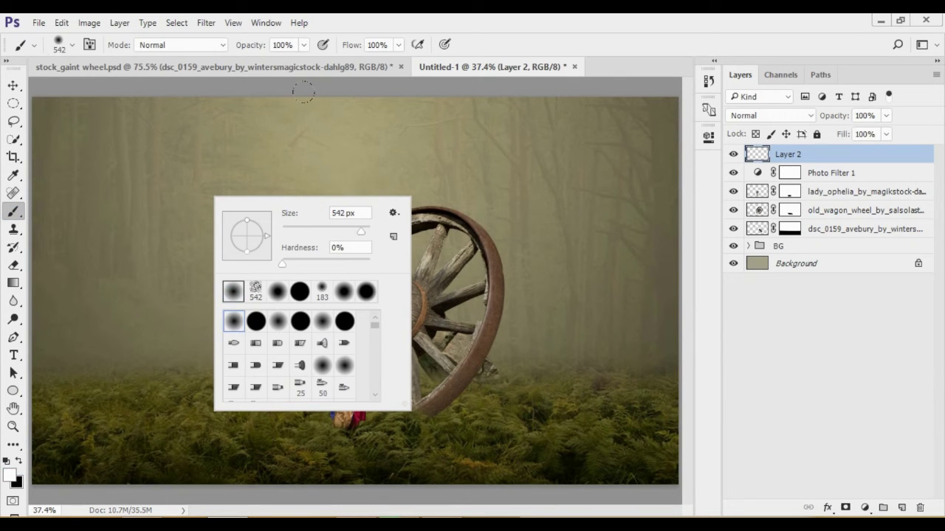
{"action": "left_click", "coordinate": [303, 91]}
{"action": "left_click", "coordinate": [352, 133]}
{"action": "left_click_drag", "start_coordinate": [837, 120], "coordinate": [820, 120]}
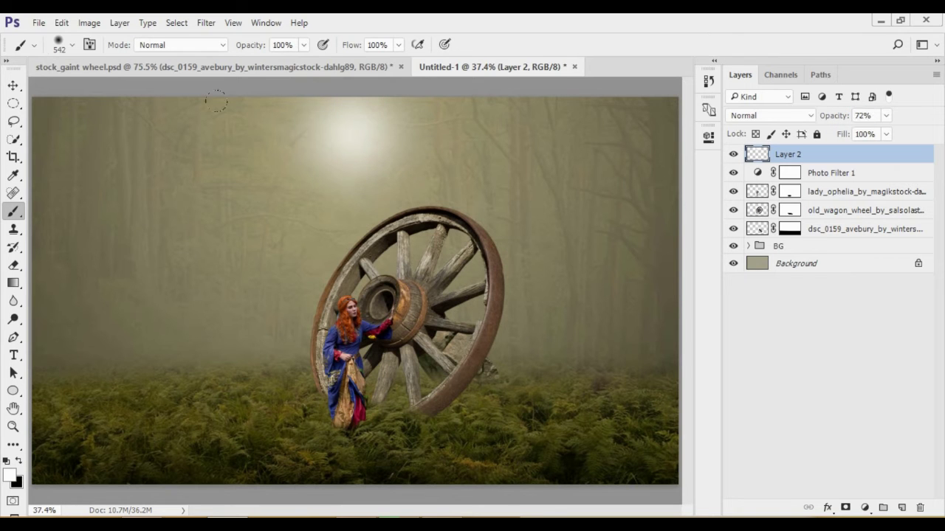
Step: Enlarge the glow about 151% and position it at the top centre
{"action": "left_click", "coordinate": [12, 87]}
{"action": "left_click_drag", "start_coordinate": [358, 148], "coordinate": [352, 137]}
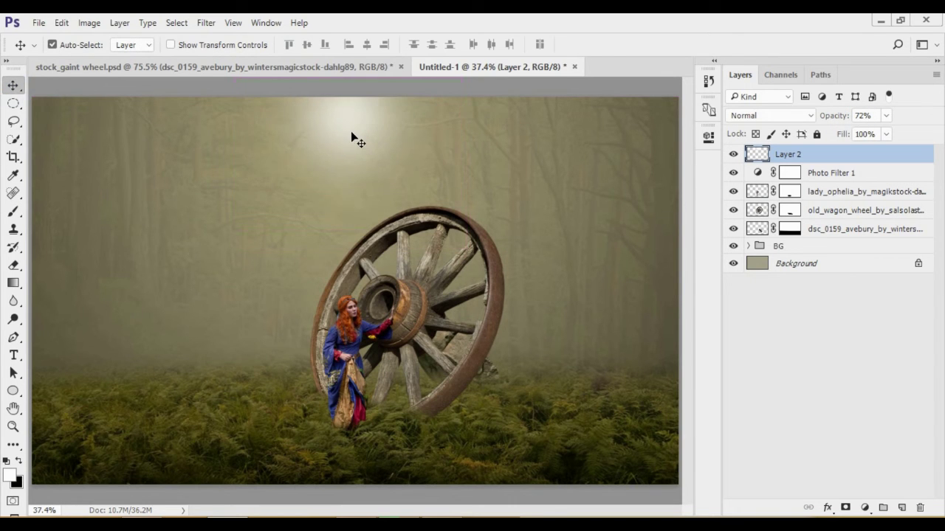
{"action": "key", "text": "ctrl+t"}
{"action": "mouse_move", "coordinate": [460, 217]}
{"action": "left_mouse_down"}
{"action": "mouse_move", "coordinate": [522, 275]}
{"action": "mouse_move", "coordinate": [660, 48]}
{"action": "left_mouse_up"}
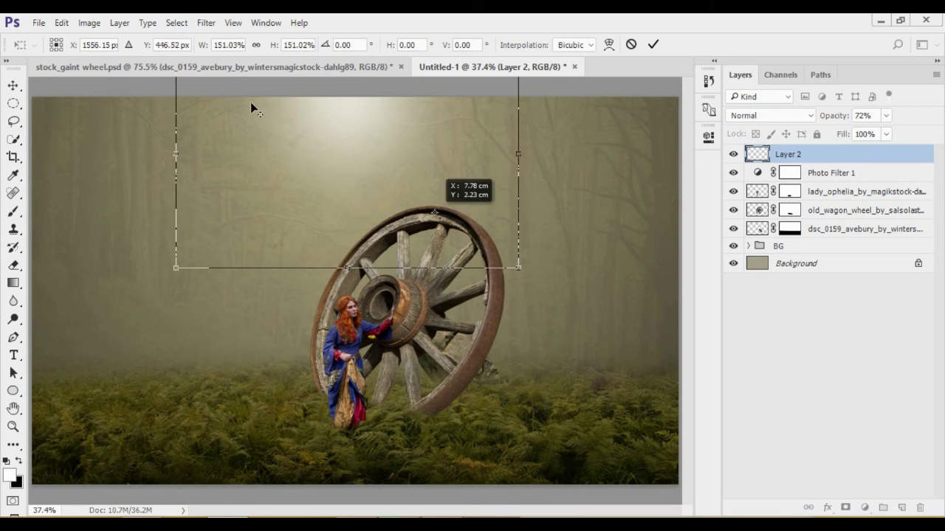
{"action": "left_click", "coordinate": [653, 45]}
{"action": "left_click_drag", "start_coordinate": [379, 131], "coordinate": [385, 139]}
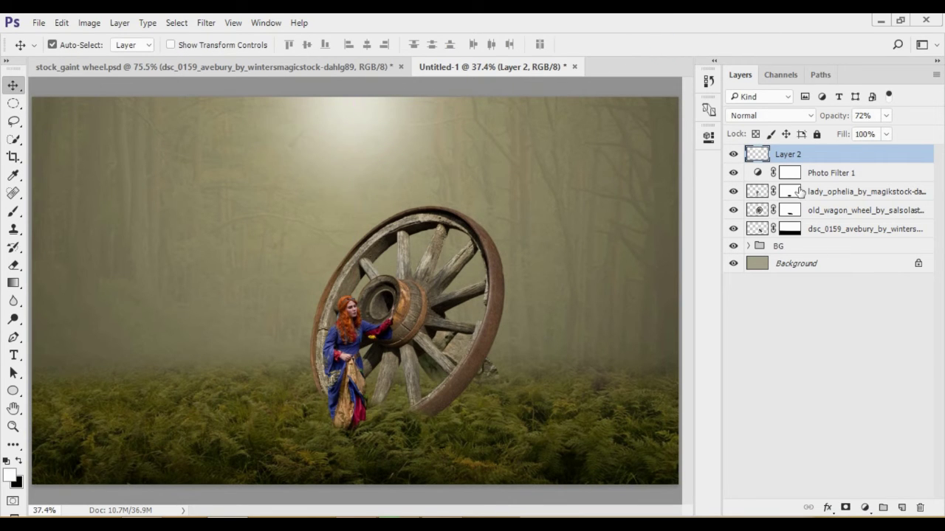
Step: Rename the glow layer to light
{"action": "double_click", "coordinate": [786, 154]}
{"action": "type", "text": "light"}
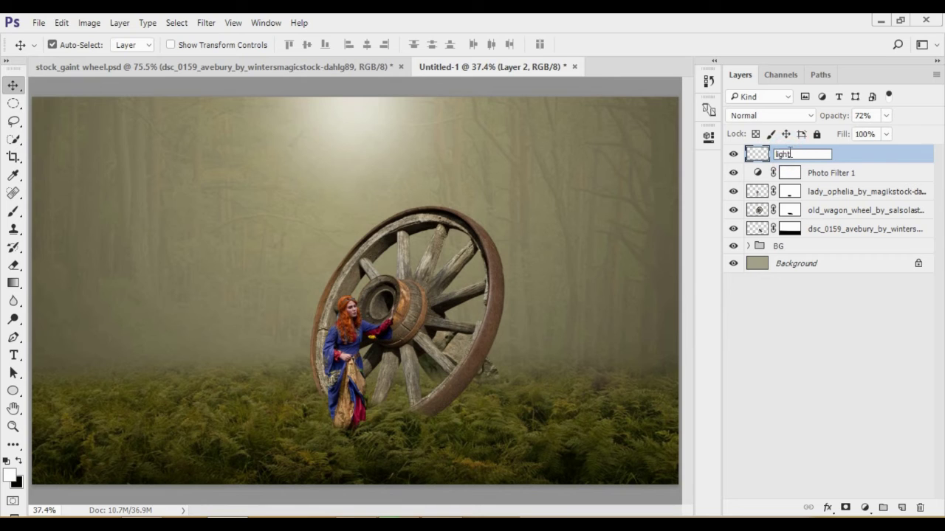
{"action": "key", "text": "Return"}
Step: Create a new layer named ray
{"action": "left_click", "coordinate": [901, 508]}
{"action": "double_click", "coordinate": [786, 154]}
{"action": "type", "text": "rays"}
{"action": "key", "text": "BackSpace"}
{"action": "key", "text": "Return"}
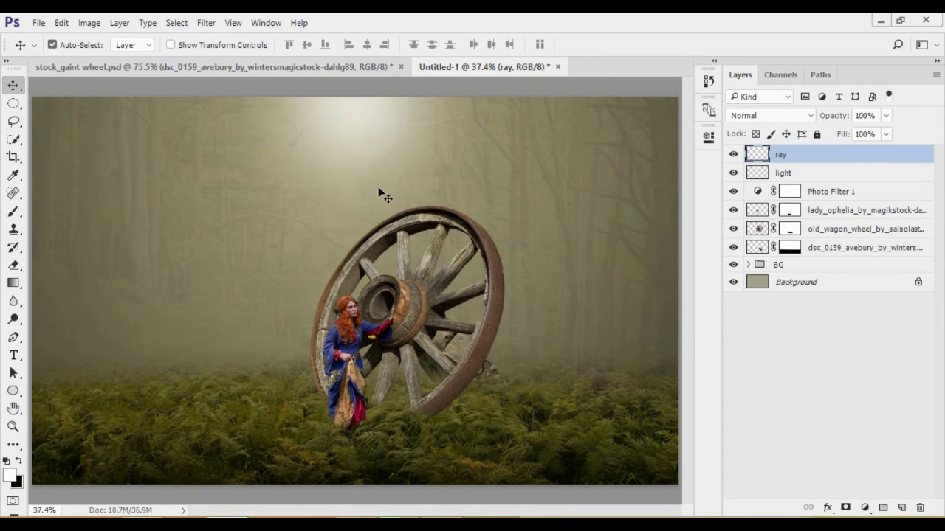
Step: Load the Dry Media Brushes and pick the 29 px sparkle brush sized to 540 px
{"action": "left_click", "coordinate": [13, 212]}
{"action": "right_click", "coordinate": [181, 164]}
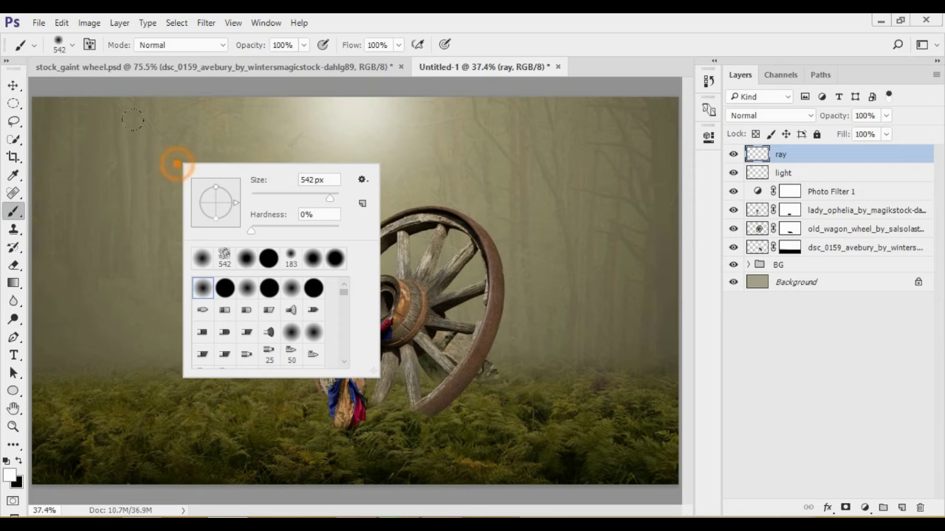
{"action": "left_click", "coordinate": [362, 179]}
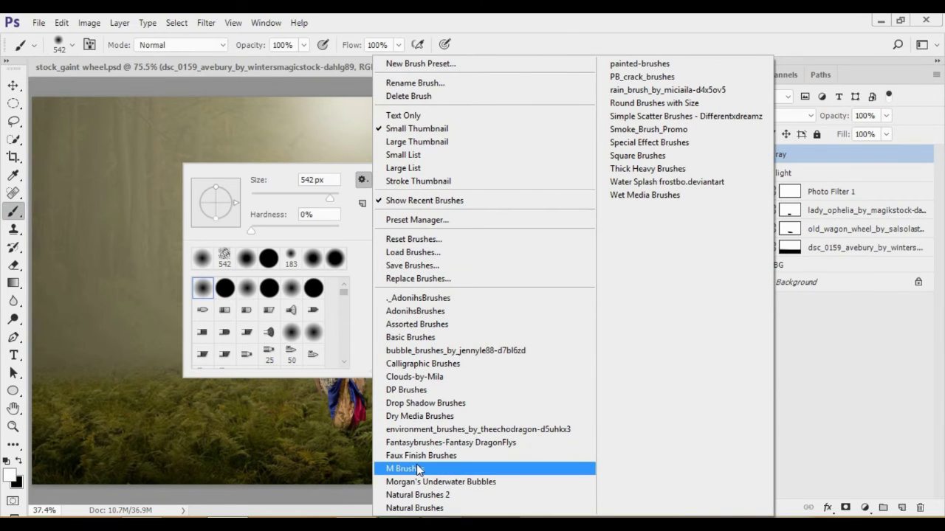
{"action": "left_click", "coordinate": [421, 418]}
{"action": "left_click", "coordinate": [555, 218]}
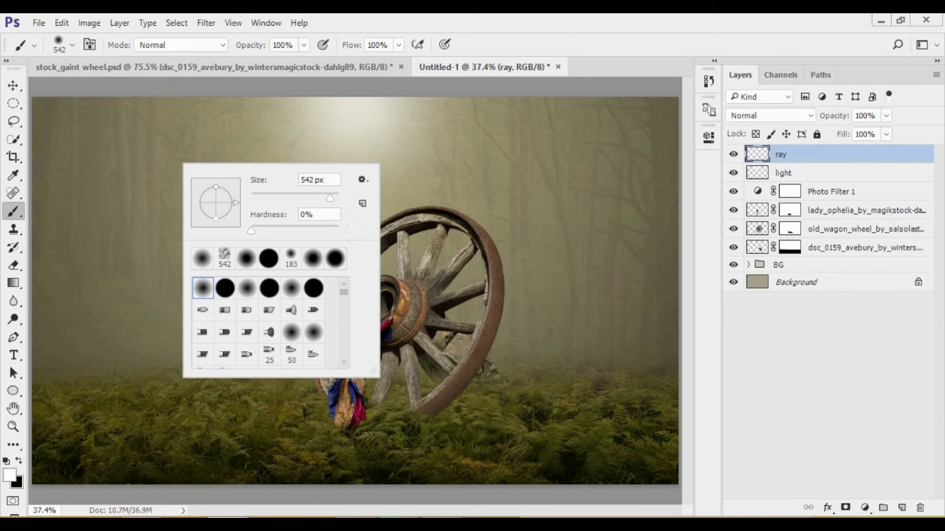
{"action": "left_click_drag", "start_coordinate": [342, 294], "coordinate": [340, 362]}
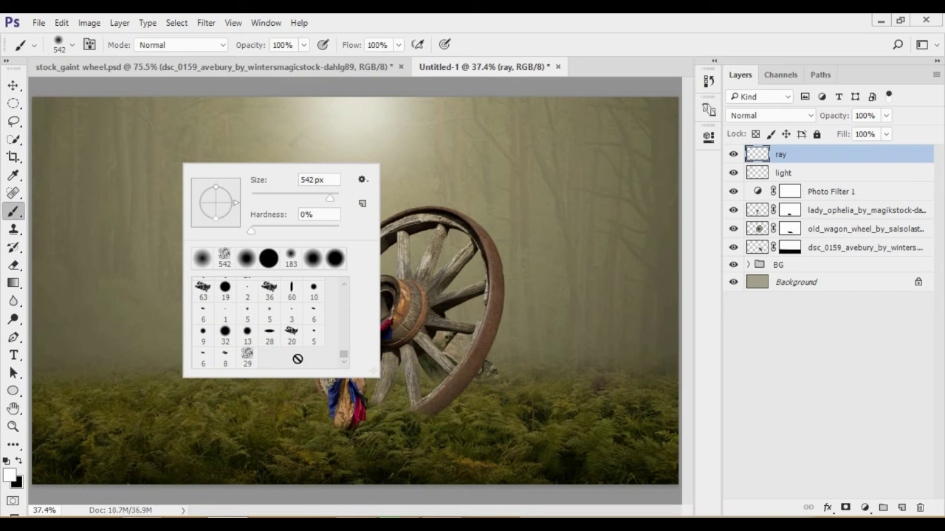
{"action": "left_click", "coordinate": [344, 361]}
{"action": "left_click", "coordinate": [247, 357]}
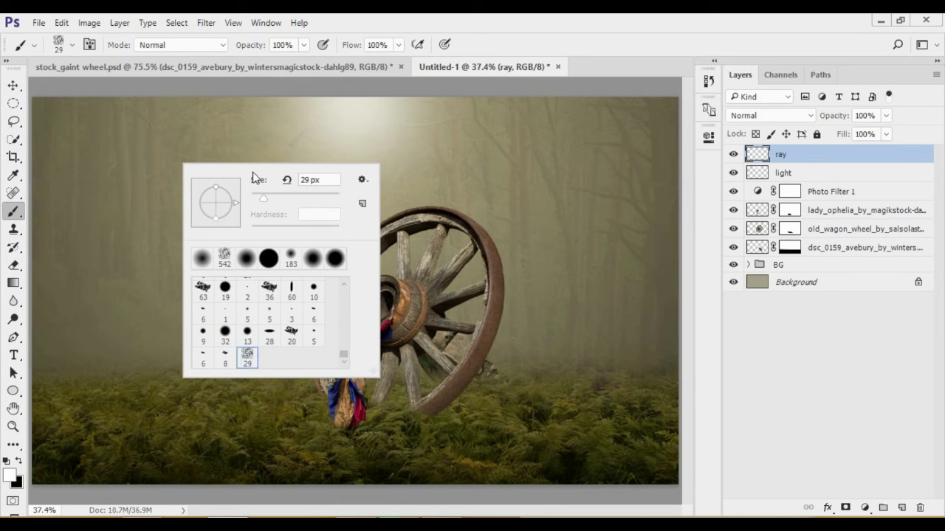
{"action": "left_click_drag", "start_coordinate": [252, 178], "coordinate": [310, 178]}
{"action": "left_click_drag", "start_coordinate": [249, 179], "coordinate": [310, 179]}
{"action": "key", "text": "Return"}
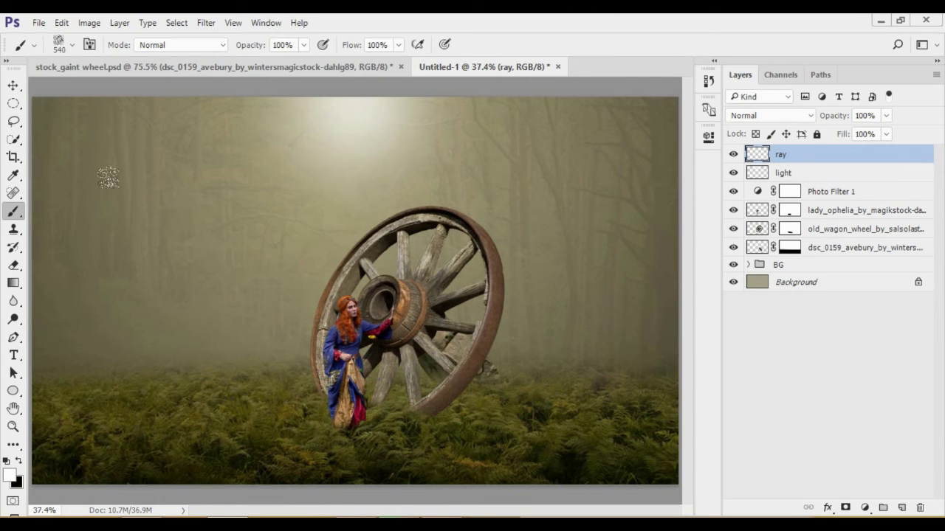
Step: Stamp a white sparkly patch at the left and trim its lower-left with a 187 px eraser
{"action": "left_click", "coordinate": [104, 194]}
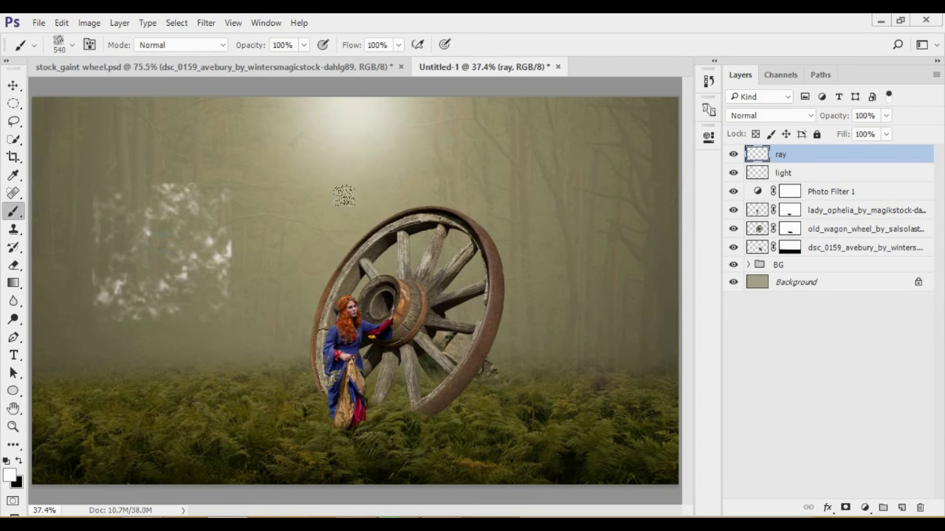
{"action": "left_click", "coordinate": [13, 264]}
{"action": "right_click", "coordinate": [198, 137]}
{"action": "left_click_drag", "start_coordinate": [277, 155], "coordinate": [321, 156]}
{"action": "key", "text": "Return"}
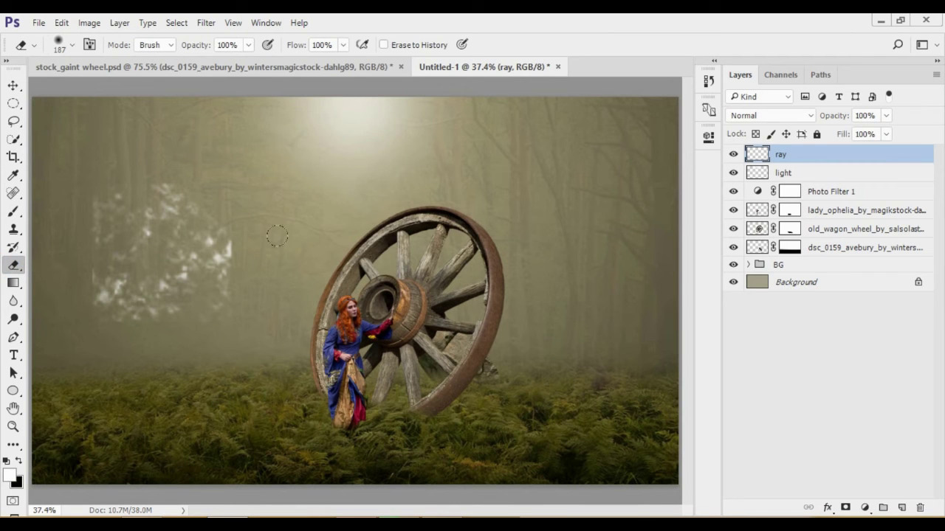
{"action": "left_click_drag", "start_coordinate": [109, 286], "coordinate": [142, 325]}
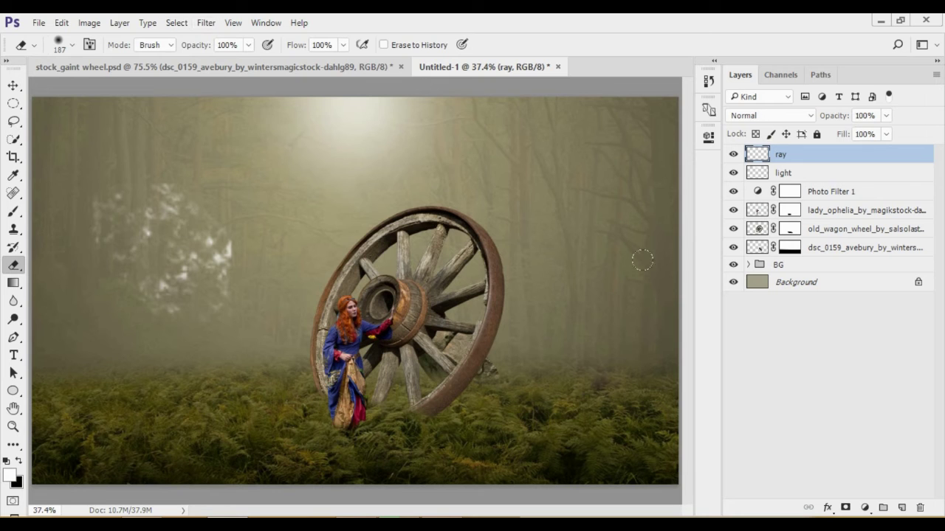
{"action": "left_click", "coordinate": [206, 22]}
{"action": "mouse_move", "coordinate": [213, 174]}
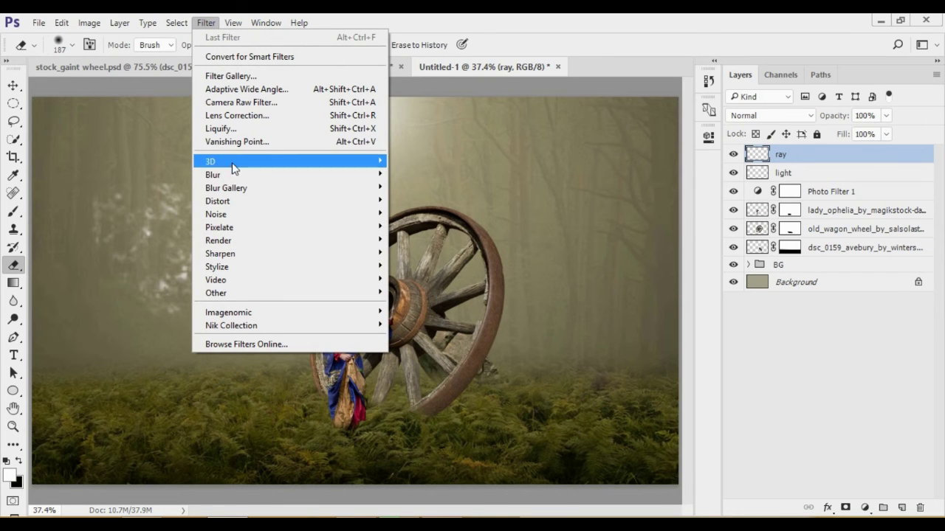
Step: Apply a Zoom-style Radial Blur to the ray layer, centred toward the top-left, with increased amount
{"action": "left_click", "coordinate": [405, 266]}
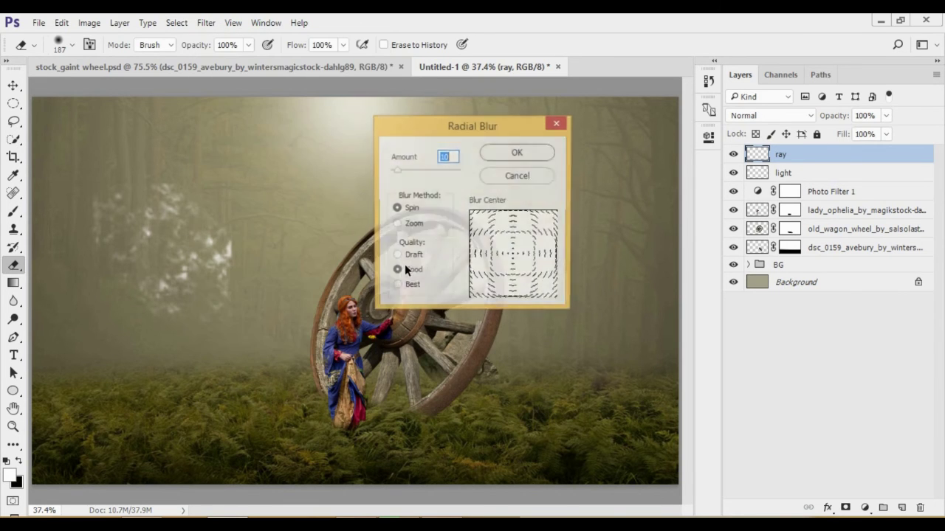
{"action": "left_click", "coordinate": [397, 223]}
{"action": "left_click_drag", "start_coordinate": [514, 260], "coordinate": [472, 212]}
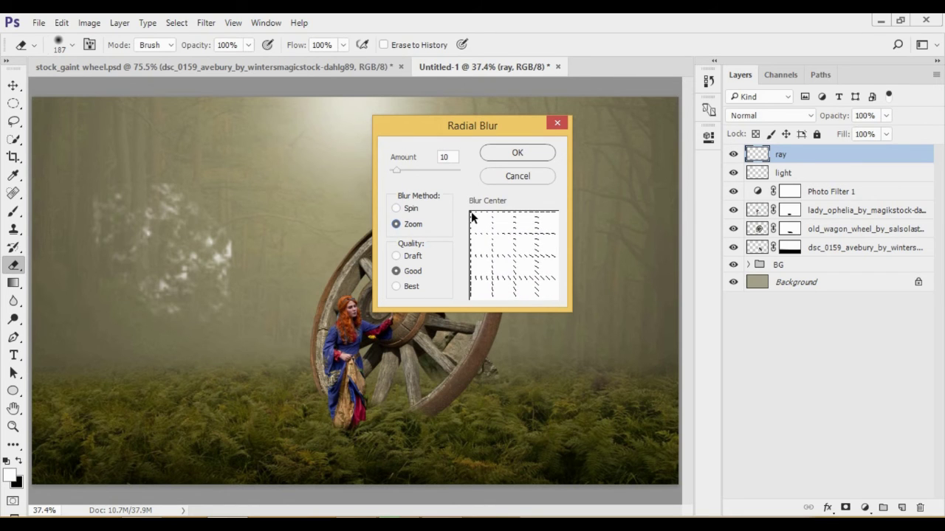
{"action": "left_click_drag", "start_coordinate": [397, 170], "coordinate": [455, 169]}
{"action": "left_click", "coordinate": [517, 152]}
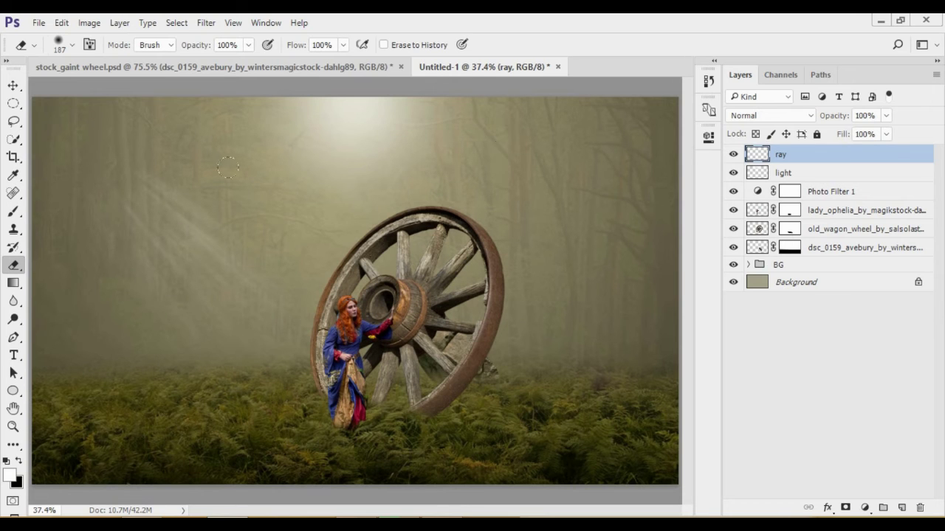
Step: Repeat the Radial Blur and duplicate the ray layer as ray copy
{"action": "left_click", "coordinate": [206, 22]}
{"action": "left_click", "coordinate": [229, 34]}
{"action": "left_click_drag", "start_coordinate": [902, 155], "coordinate": [901, 509]}
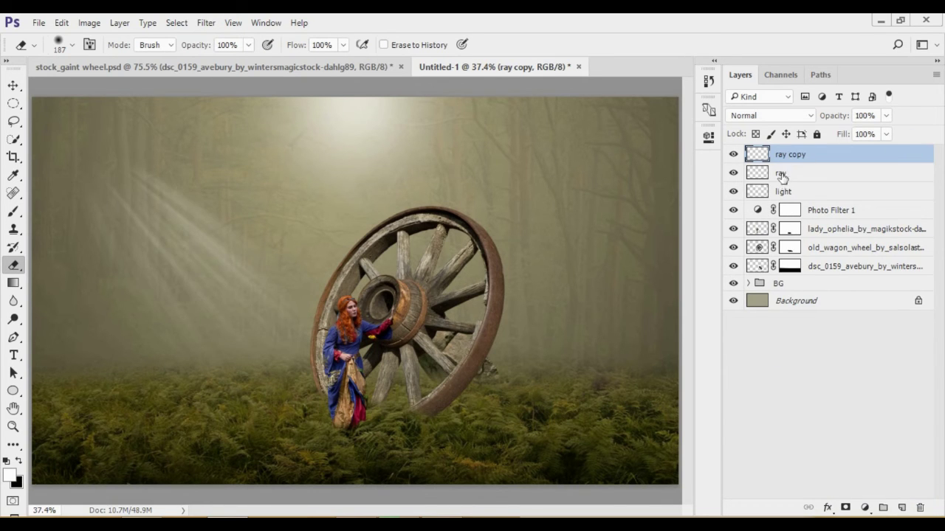
Step: Rotate both ray layers to about 42.76° and reposition them higher
{"action": "left_click", "coordinate": [781, 174], "text": "shift"}
{"action": "key", "text": "ctrl+t"}
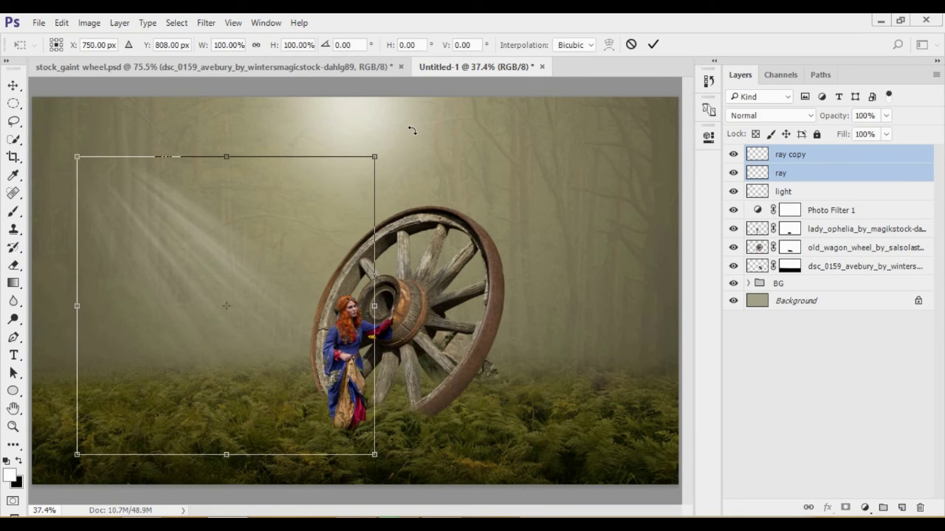
{"action": "left_click_drag", "start_coordinate": [412, 130], "coordinate": [506, 253]}
{"action": "mouse_move", "coordinate": [205, 190]}
{"action": "left_mouse_down"}
{"action": "mouse_move", "coordinate": [308, 166]}
{"action": "mouse_move", "coordinate": [318, 144]}
{"action": "left_mouse_up"}
{"action": "left_click_drag", "start_coordinate": [575, 237], "coordinate": [585, 260]}
{"action": "left_click_drag", "start_coordinate": [377, 188], "coordinate": [374, 182]}
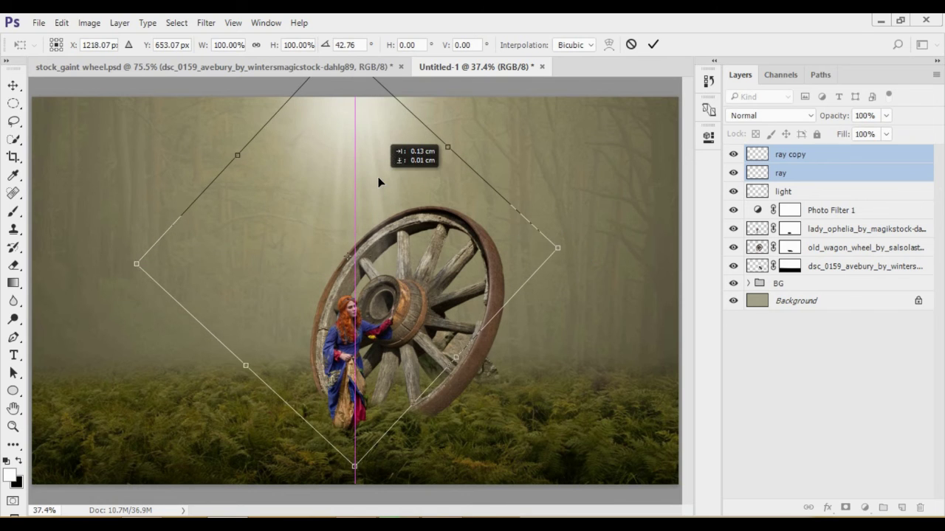
{"action": "left_click", "coordinate": [652, 44]}
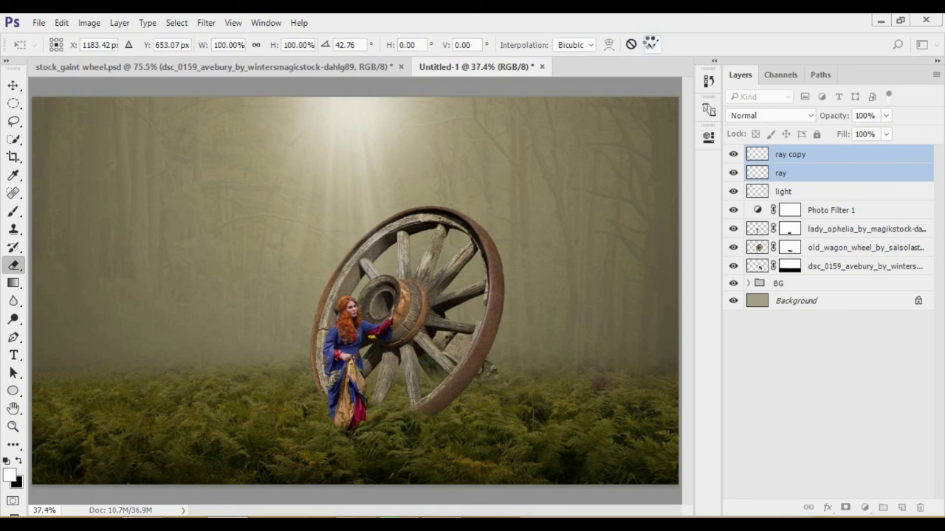
Step: Group ray copy, ray and light into a group named light rays
{"action": "key", "text": "e"}
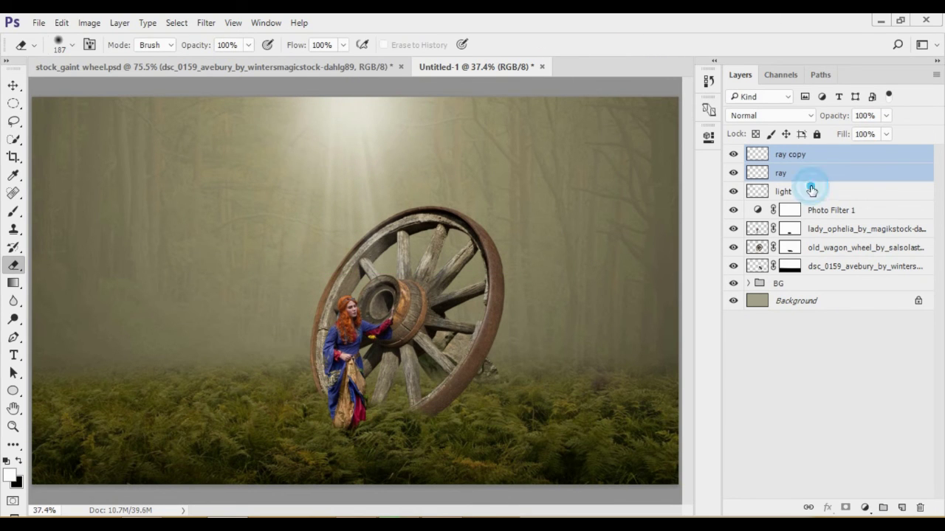
{"action": "left_click", "coordinate": [812, 191], "text": "shift"}
{"action": "right_click", "coordinate": [799, 174]}
{"action": "left_click", "coordinate": [667, 181]}
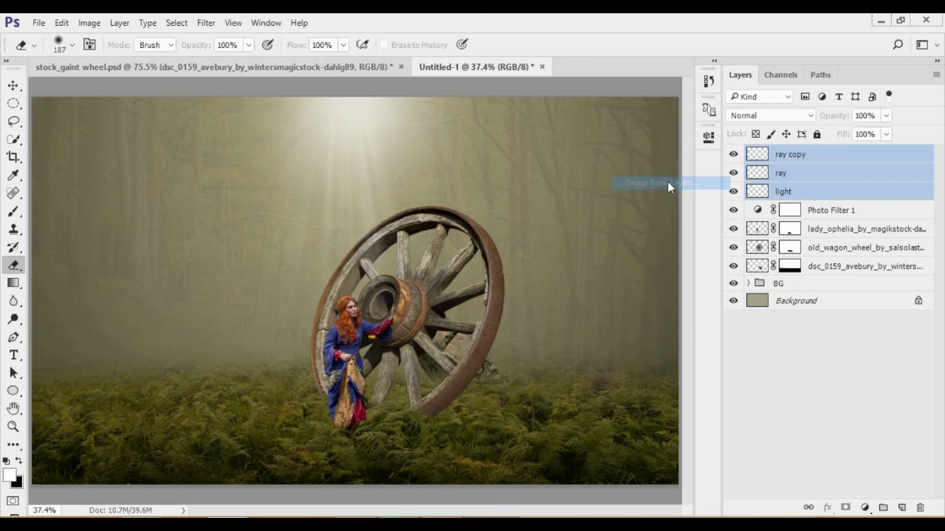
{"action": "type", "text": "light rays"}
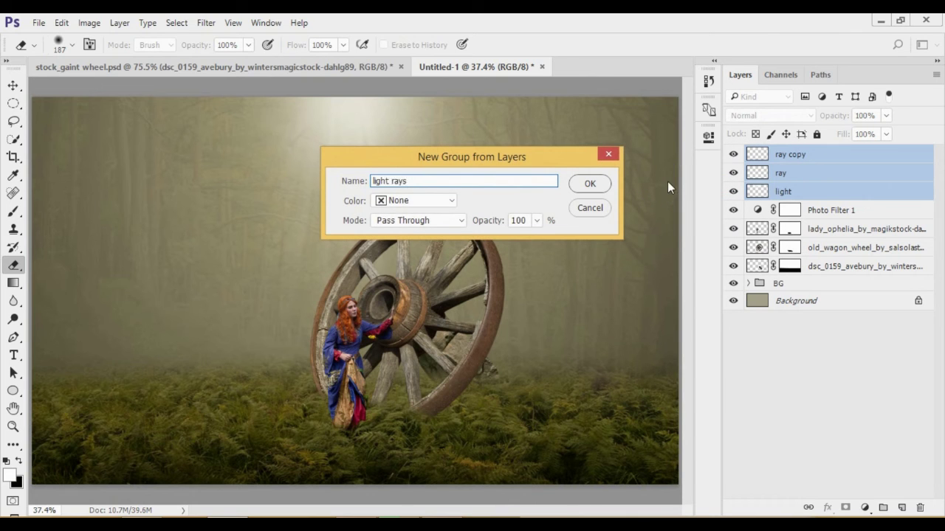
{"action": "key", "text": "Return"}
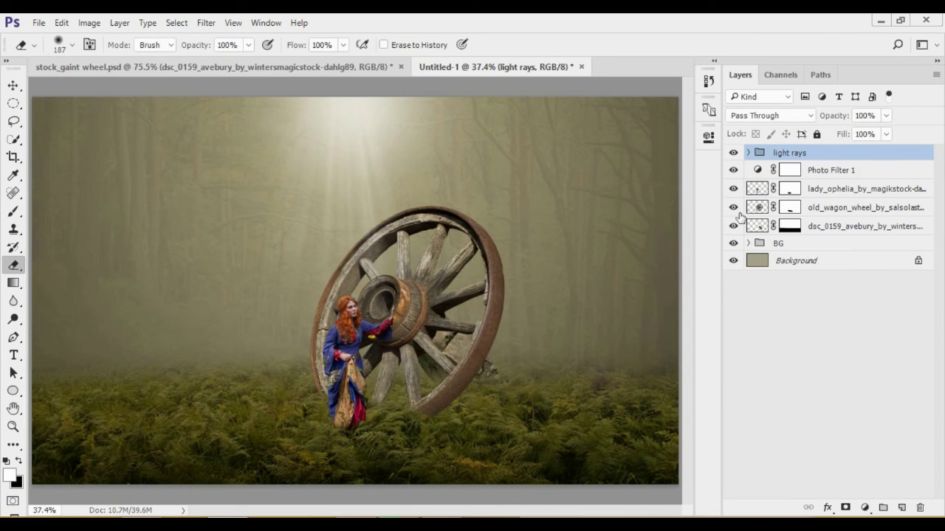
Step: Compare the scene with and without light rays, then add a Vibrance layer at about +48
{"action": "left_click", "coordinate": [733, 153]}
{"action": "left_click", "coordinate": [733, 153]}
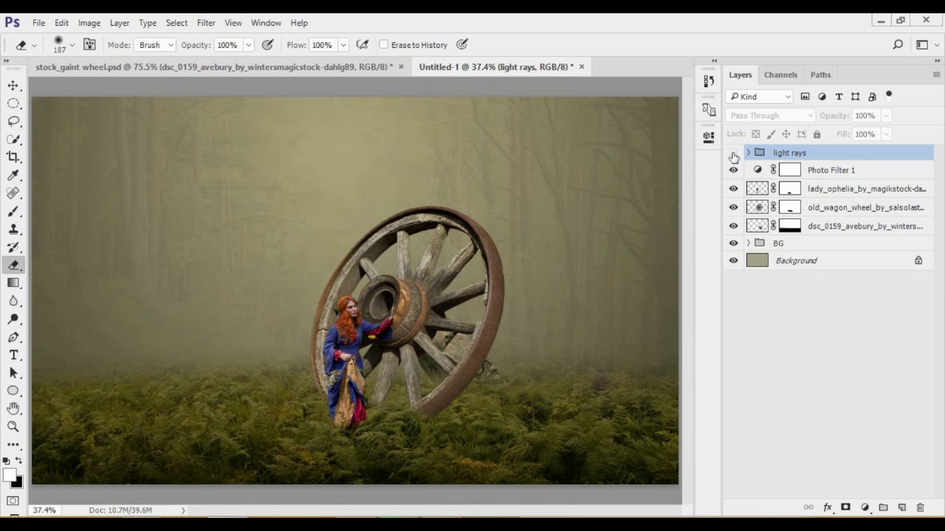
{"action": "left_click", "coordinate": [733, 153]}
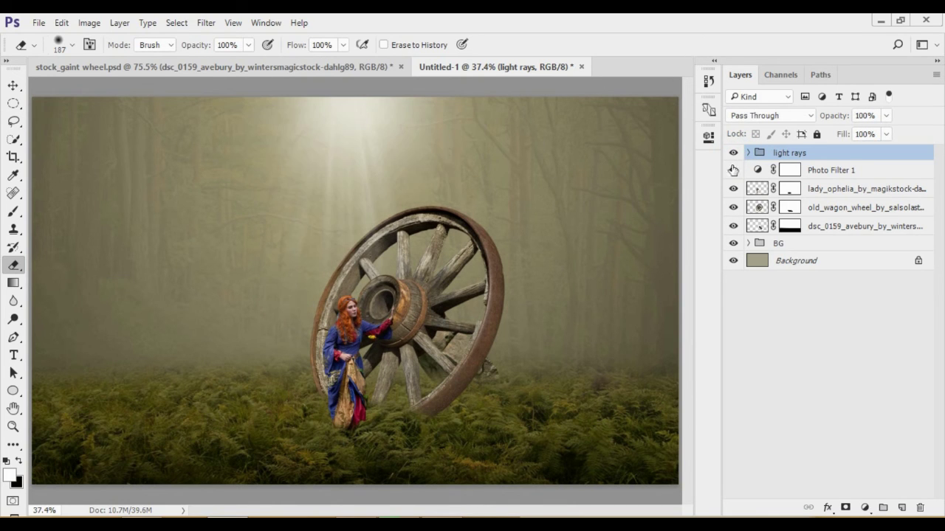
{"action": "left_click", "coordinate": [864, 508]}
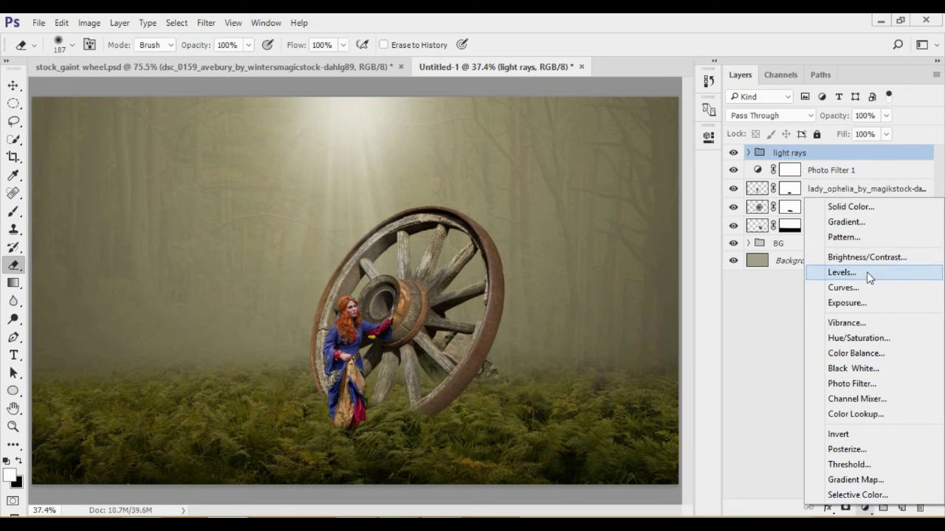
{"action": "left_click", "coordinate": [847, 323]}
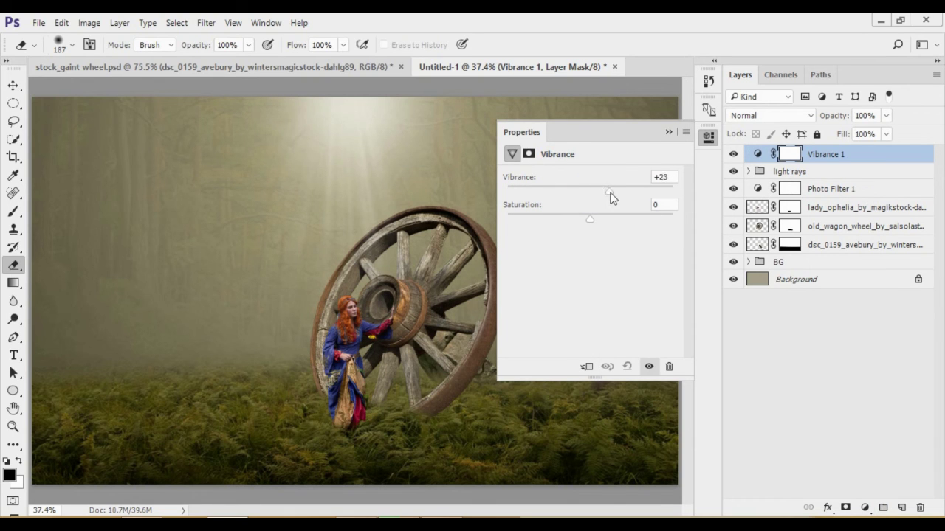
{"action": "left_click_drag", "start_coordinate": [628, 189], "coordinate": [632, 190]}
{"action": "left_click", "coordinate": [669, 133]}
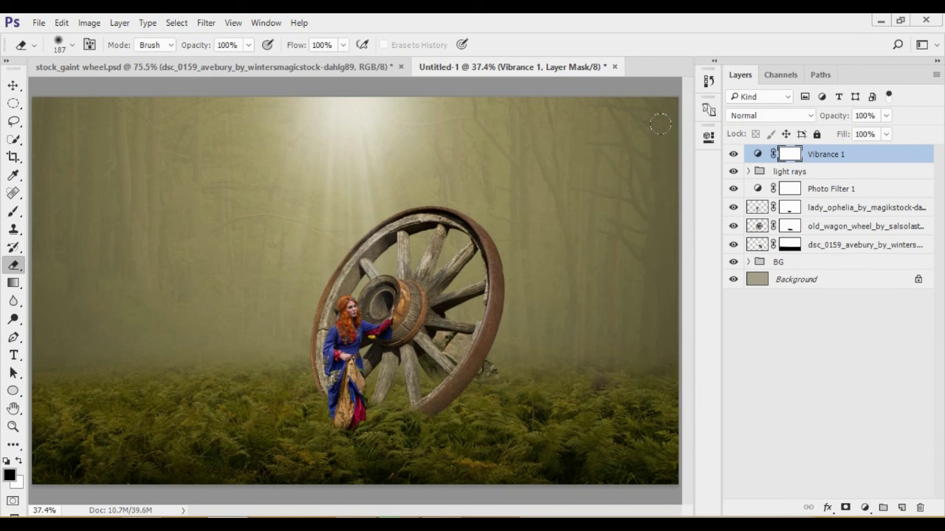
Step: Add Brightness/Contrast with brightness 11, contrast 2, and set the light rays group to 87% opacity
{"action": "left_click", "coordinate": [864, 508]}
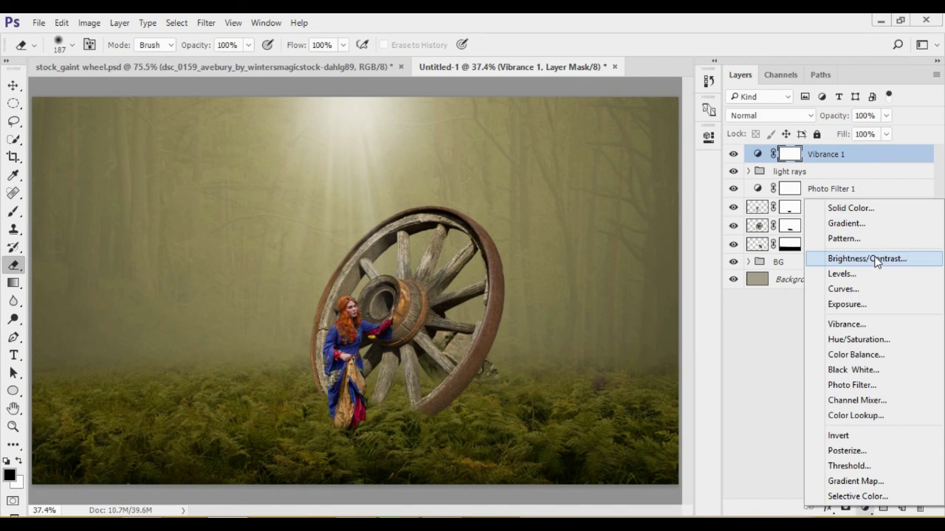
{"action": "left_click", "coordinate": [849, 258]}
{"action": "left_click_drag", "start_coordinate": [595, 214], "coordinate": [591, 241]}
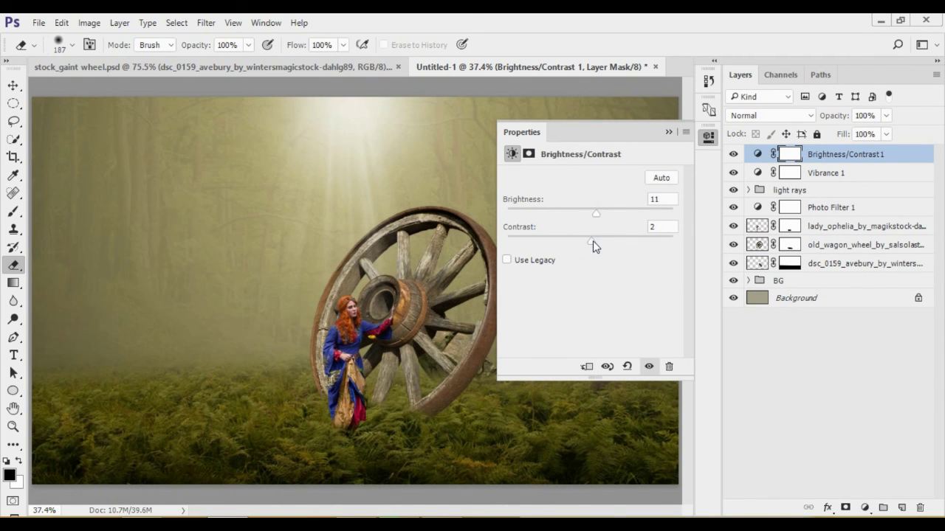
{"action": "left_click", "coordinate": [668, 131]}
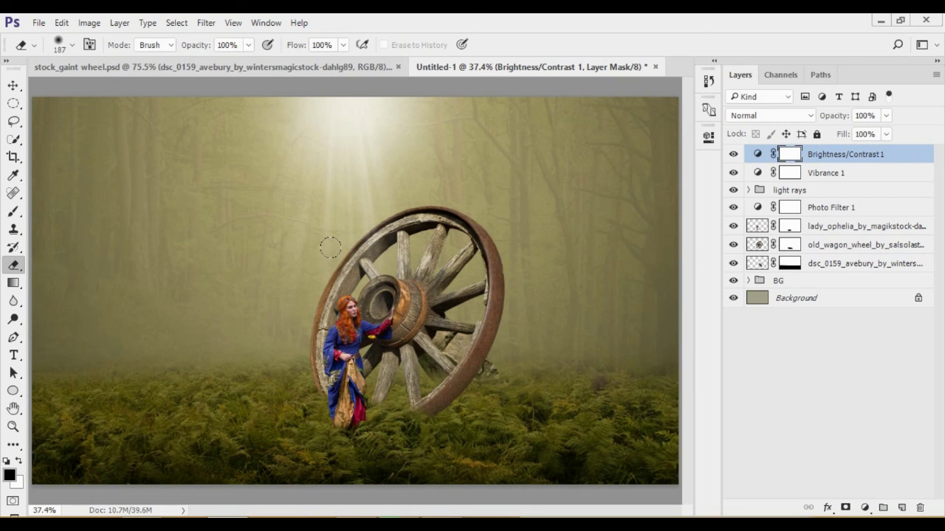
{"action": "left_click", "coordinate": [786, 189]}
{"action": "left_click", "coordinate": [827, 120]}
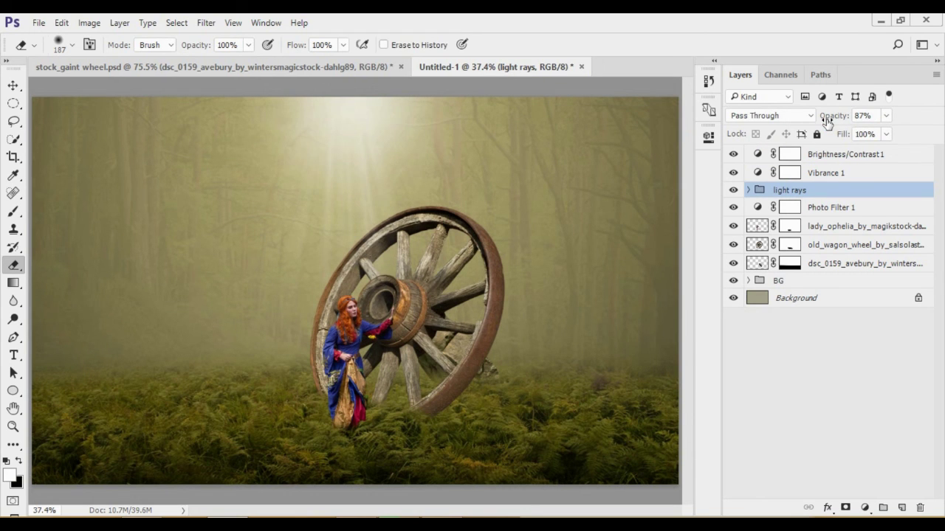
Step: Scale the light glow layer to 123.76% and shift it slightly left and up
{"action": "left_click", "coordinate": [748, 189]}
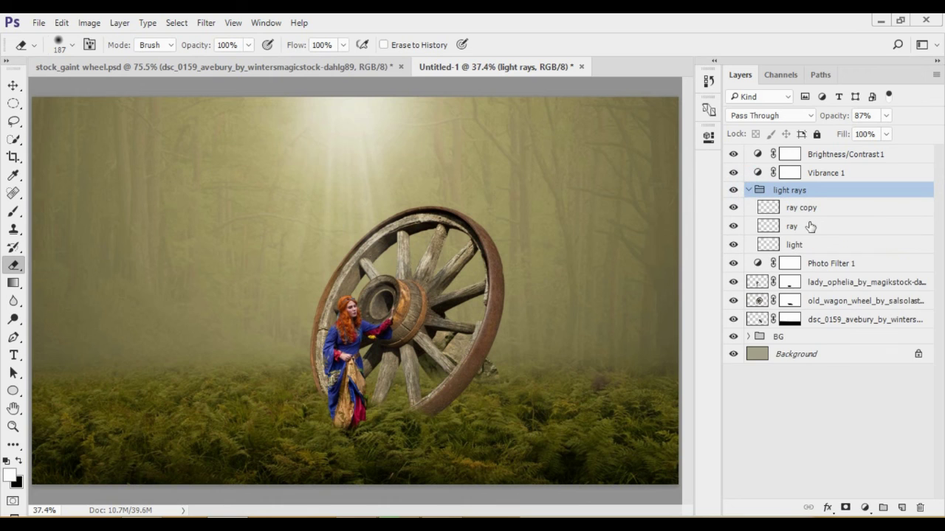
{"action": "left_click", "coordinate": [794, 245]}
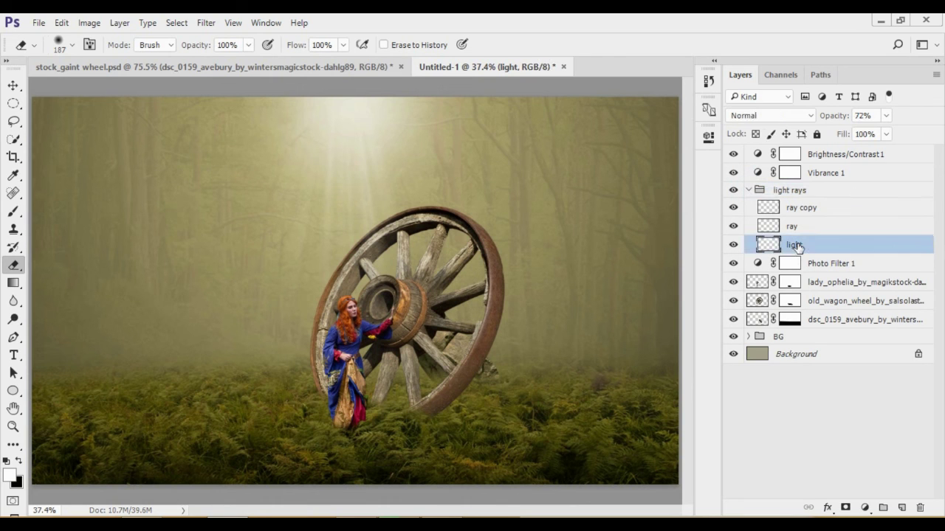
{"action": "key", "text": "ctrl+t"}
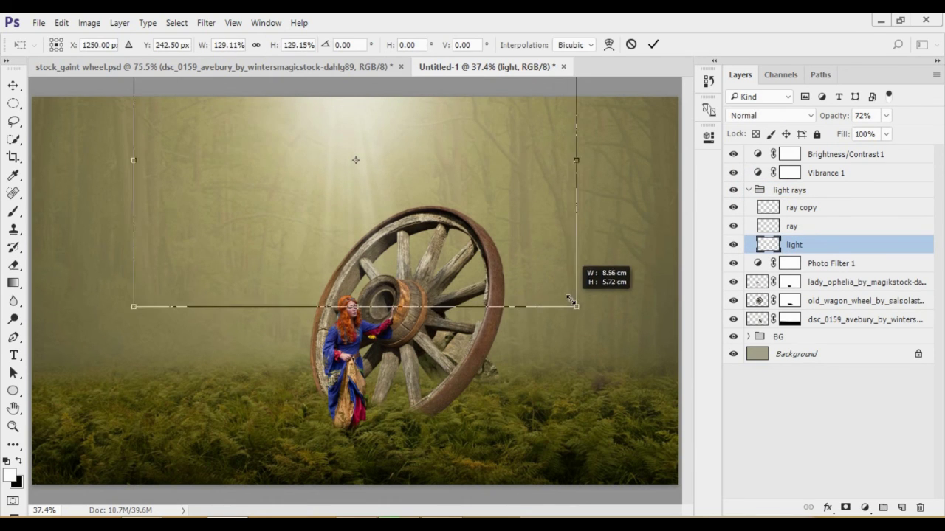
{"action": "left_click_drag", "start_coordinate": [527, 274], "coordinate": [567, 300]}
{"action": "left_click_drag", "start_coordinate": [408, 132], "coordinate": [401, 132]}
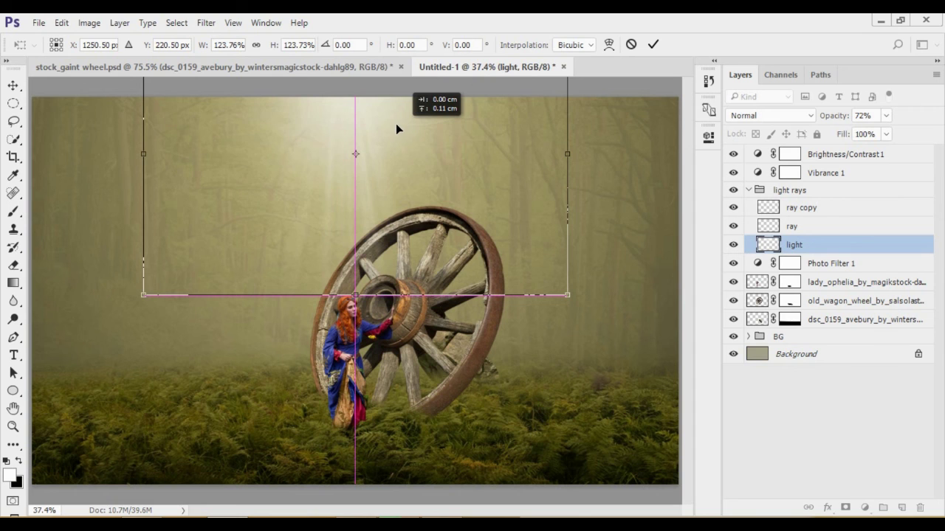
{"action": "key", "text": "Return"}
{"action": "key", "text": "e"}
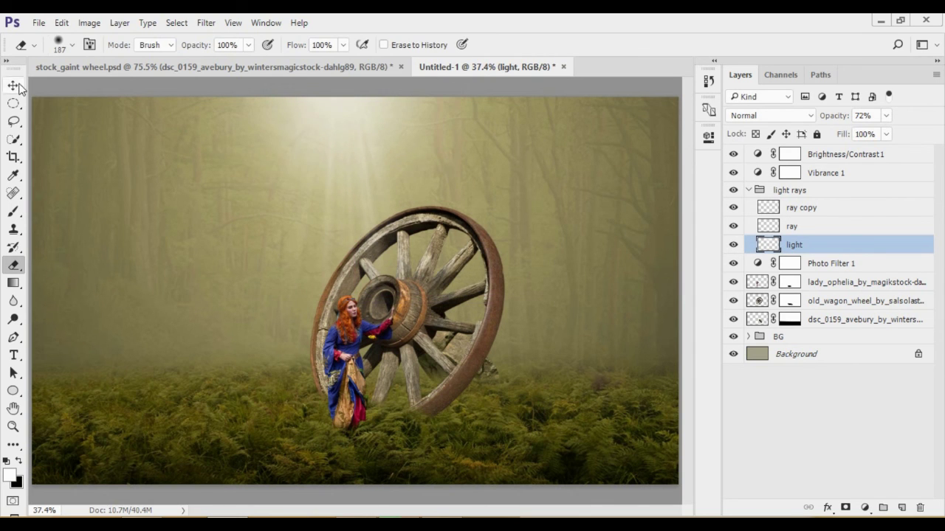
{"action": "key", "text": "v"}
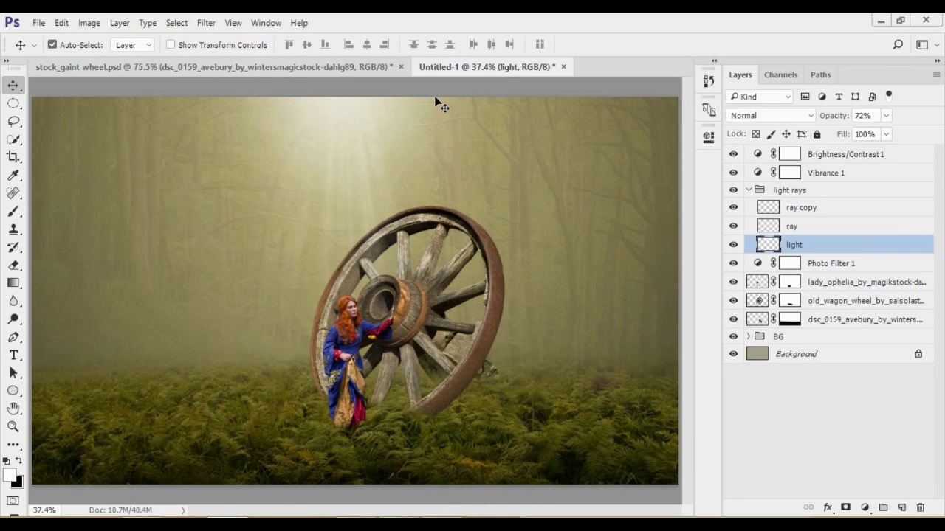
{"action": "left_click", "coordinate": [750, 191]}
Step: Apply a Motion Blur of angle 90° and distance 40 pixels to the forest_stock layer
{"action": "left_click", "coordinate": [748, 280]}
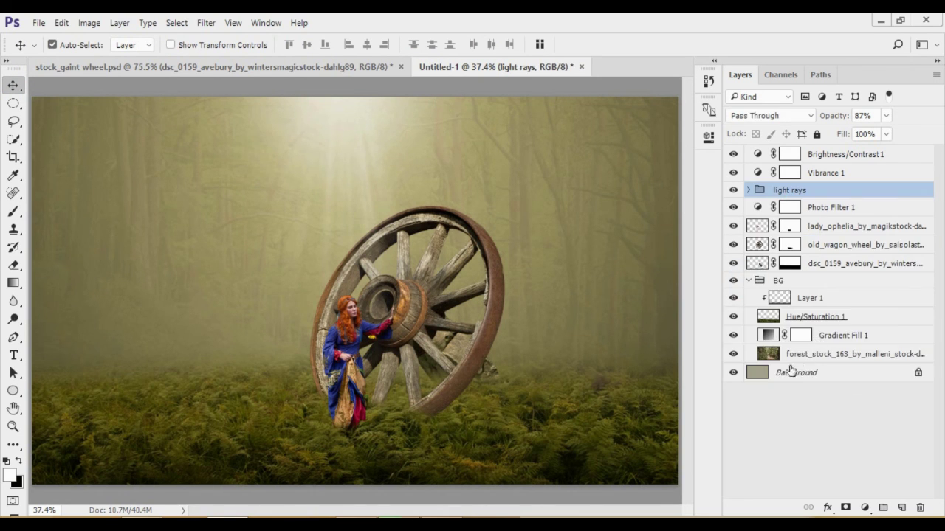
{"action": "left_click", "coordinate": [806, 357]}
{"action": "left_click", "coordinate": [206, 22]}
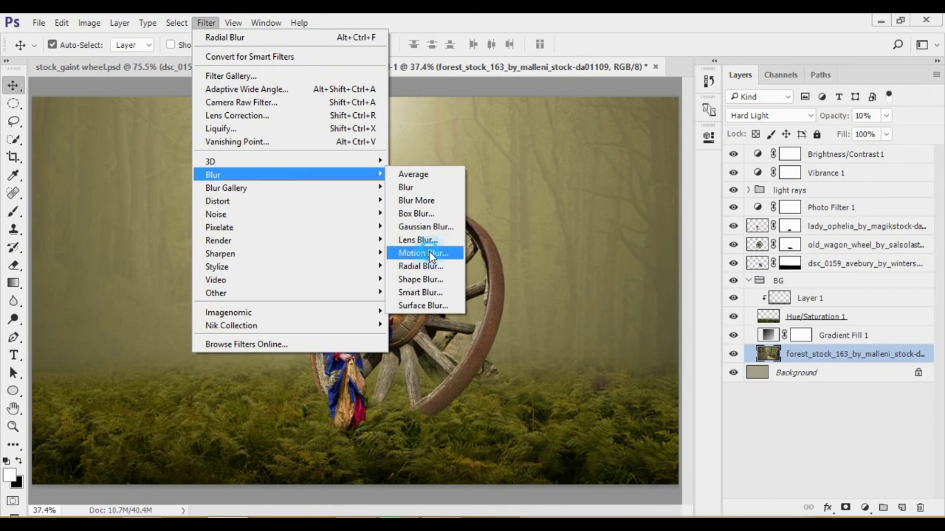
{"action": "left_click", "coordinate": [430, 254]}
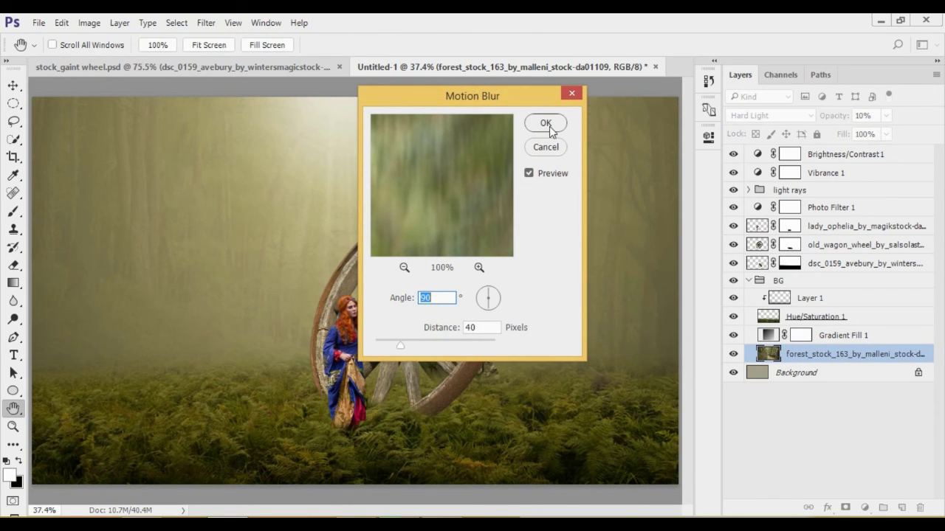
{"action": "left_click", "coordinate": [550, 124]}
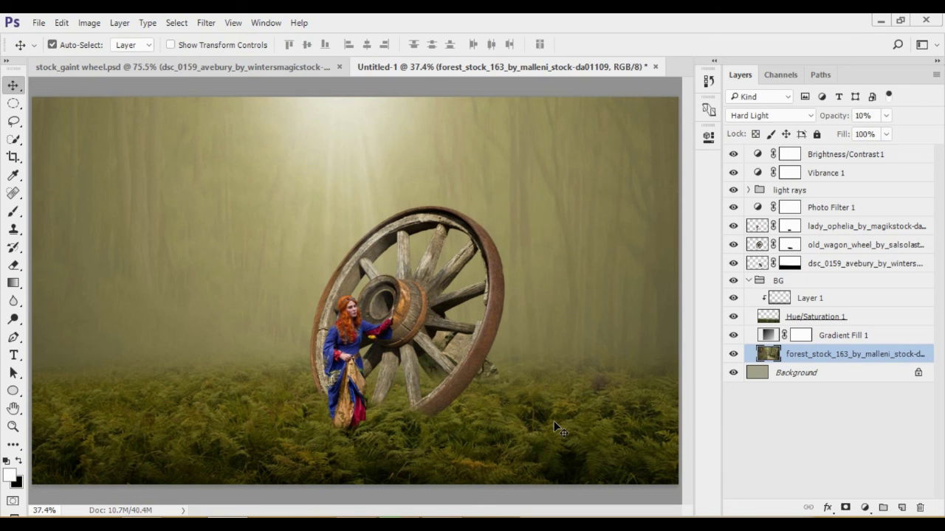